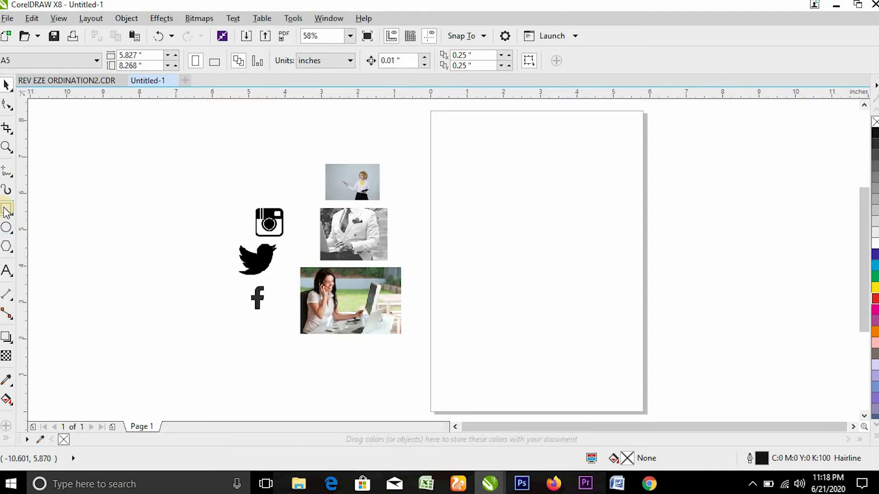
# - Create a page-sized rectangle, fill it with 10% black and remove its outline
pyautogui.doubleClick(6, 210)
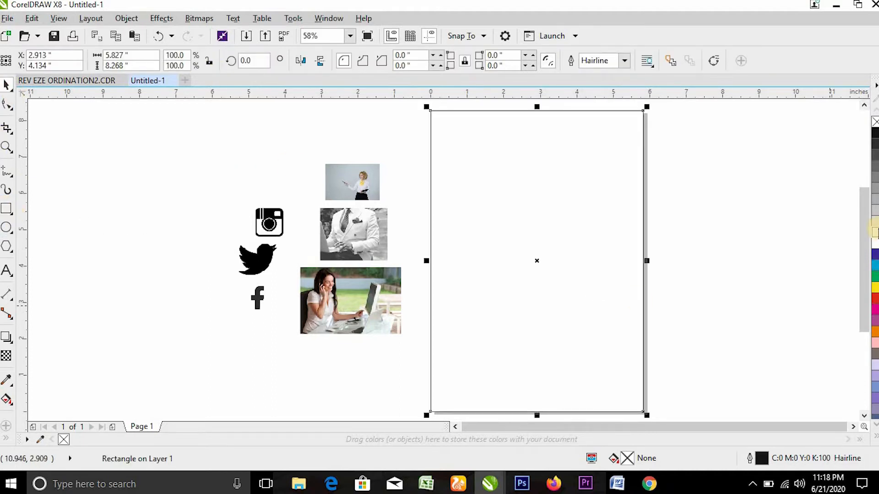
pyautogui.click(874, 231)
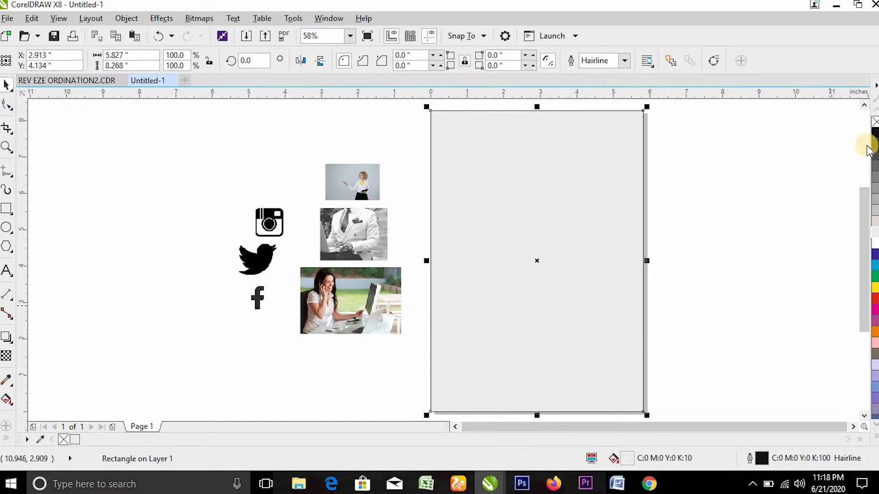
pyautogui.rightClick(875, 123)
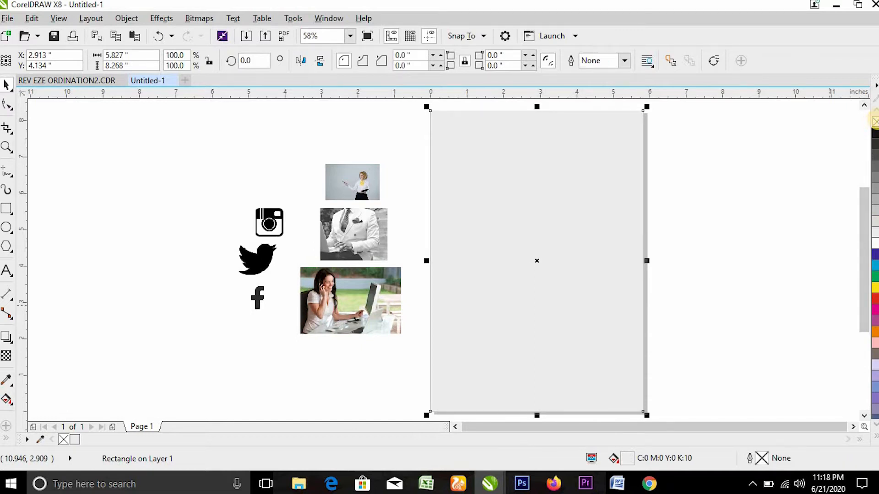
pyautogui.click(189, 156)
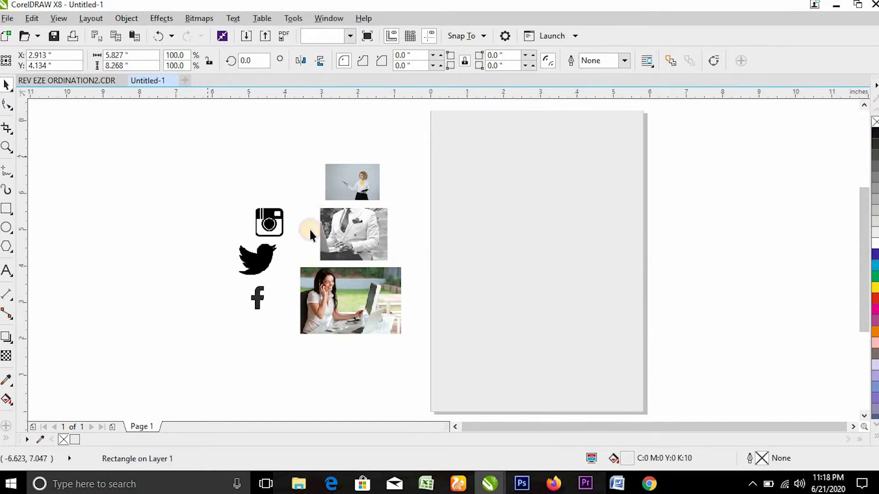
# - Lighten the page-sized rectangle's fill by setting its black value to 6
pyautogui.click(579, 308)
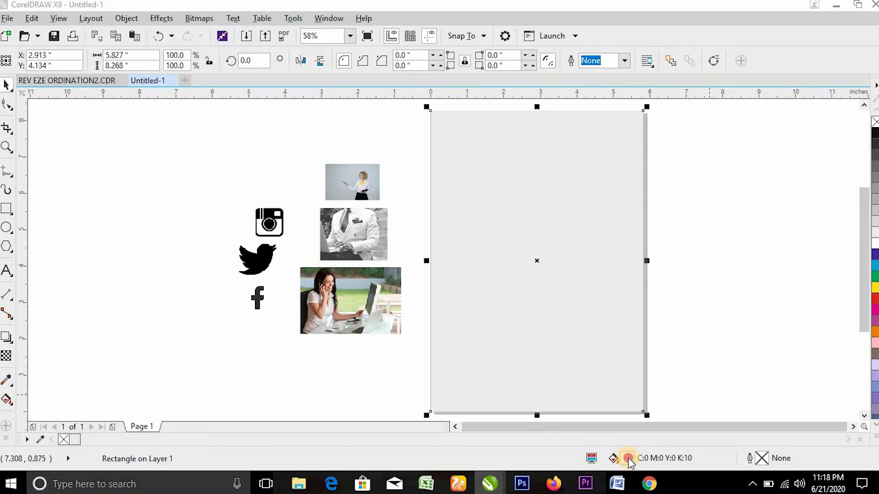
pyautogui.doubleClick(628, 458)
pyautogui.doubleClick(567, 243)
pyautogui.write('6')
pyautogui.click(599, 349)
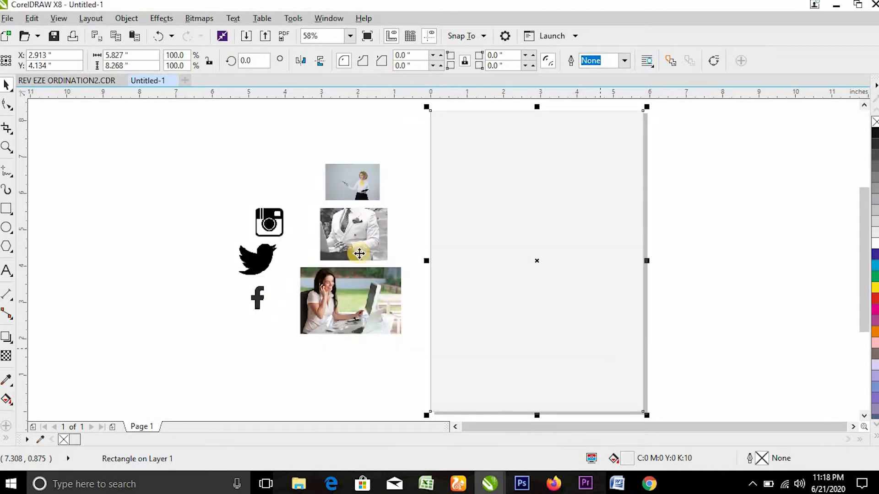
# - Draw a tall rectangle about 4.05 by 8.78 inches over the right part of the page, overshooting its upper and lower edges
pyautogui.click(6, 210)
pyautogui.moveTo(509, 104); pyautogui.dragTo(635, 294)
pyautogui.moveTo(683, 476); pyautogui.dragTo(657, 385)
pyautogui.press('F4')
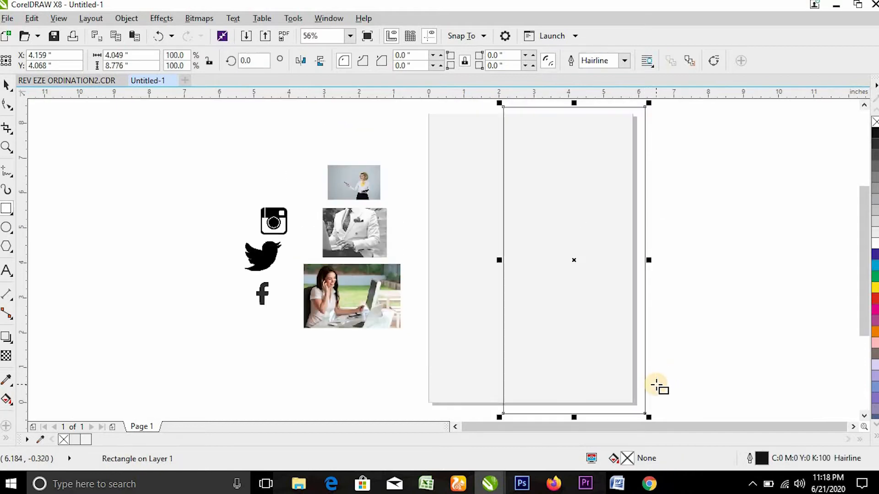
# - Skew the tall rectangle so its base shifts left to about 5.44 inches overall width, and move it about 0.24 inches right
pyautogui.press('space')
pyautogui.click(614, 340)
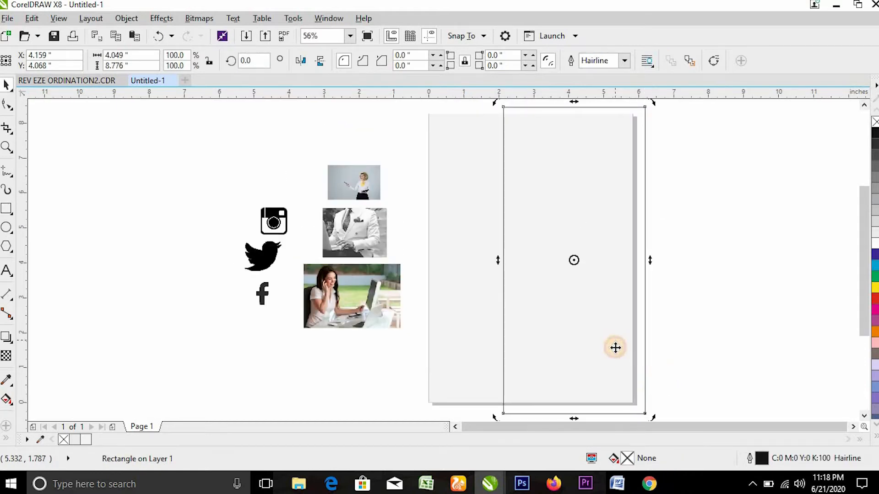
pyautogui.moveTo(576, 418); pyautogui.dragTo(527, 399)
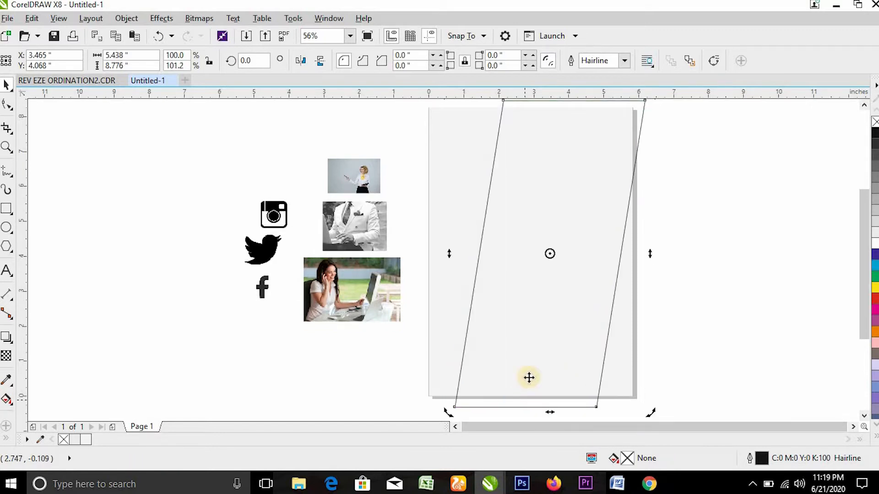
pyautogui.moveTo(559, 229); pyautogui.dragTo(564, 229)
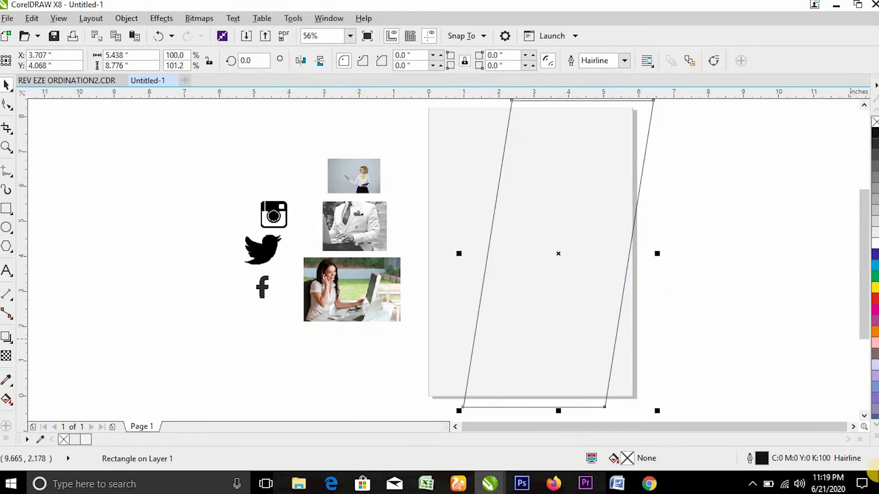
# - Fill the slanted shape with the Murky Green palette colour and open its fill for editing
pyautogui.click(875, 440)
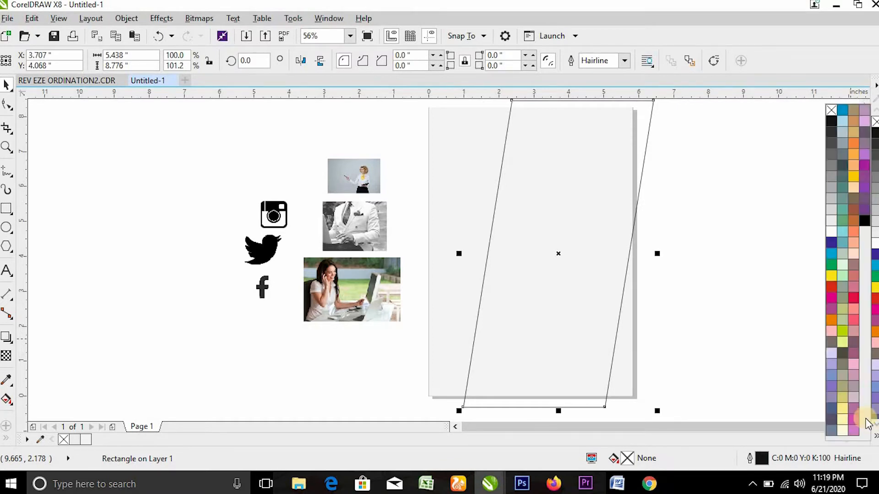
pyautogui.click(842, 357)
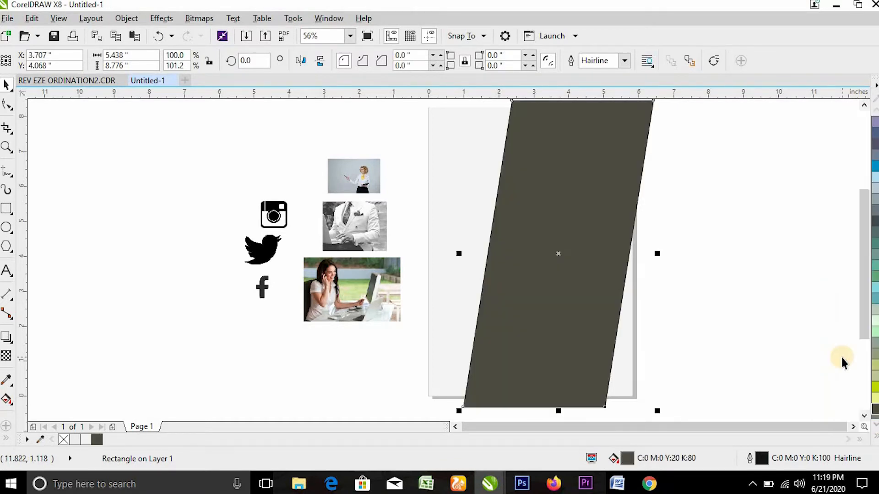
pyautogui.doubleClick(628, 462)
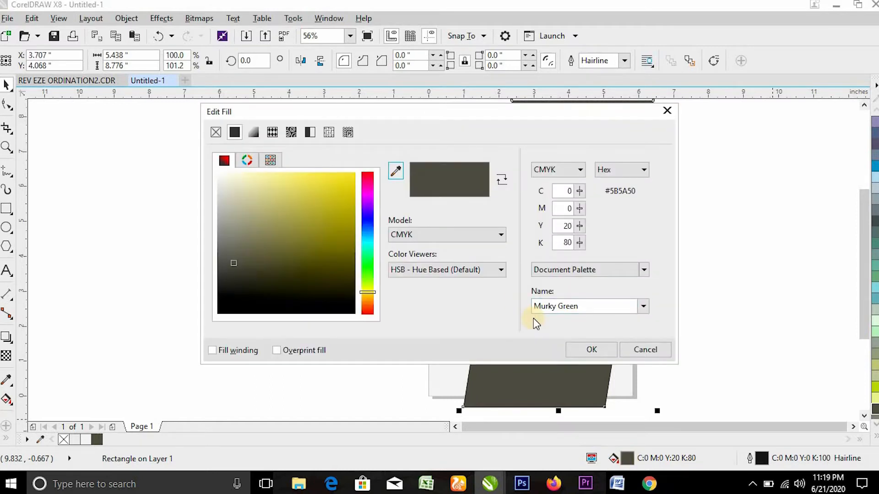
# - Try a magenta value of 60 in the slanted shape's fill colour
pyautogui.click(565, 208)
pyautogui.write('60')
pyautogui.press('Tab')
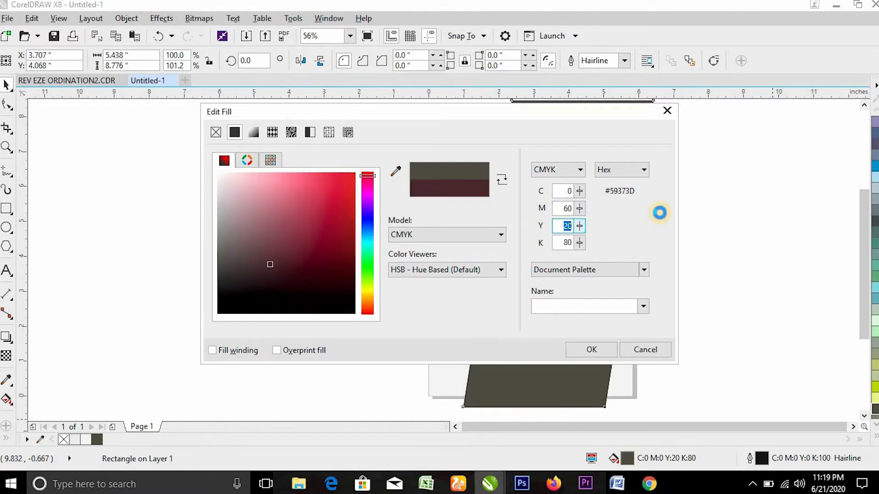
pyautogui.click(564, 209)
# - Try cyan values of 40 and 60 in the slanted shape's fill colour
pyautogui.click(566, 190)
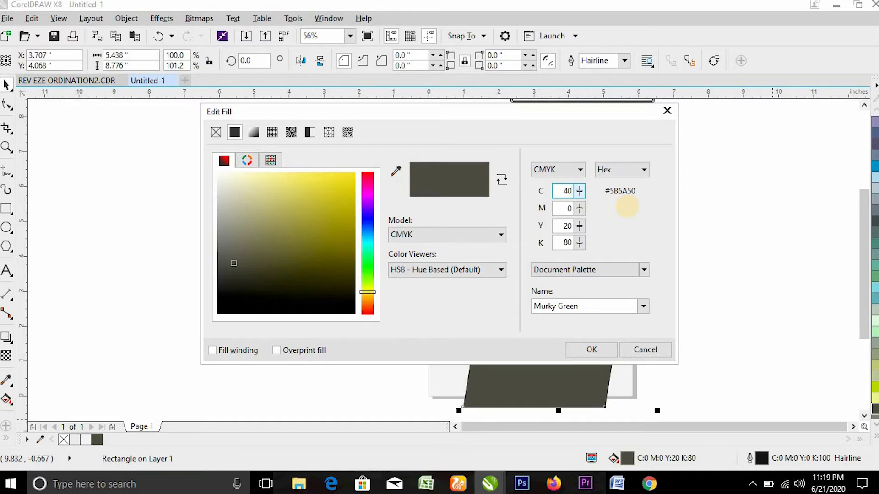
pyautogui.write('40')
pyautogui.press('Tab')
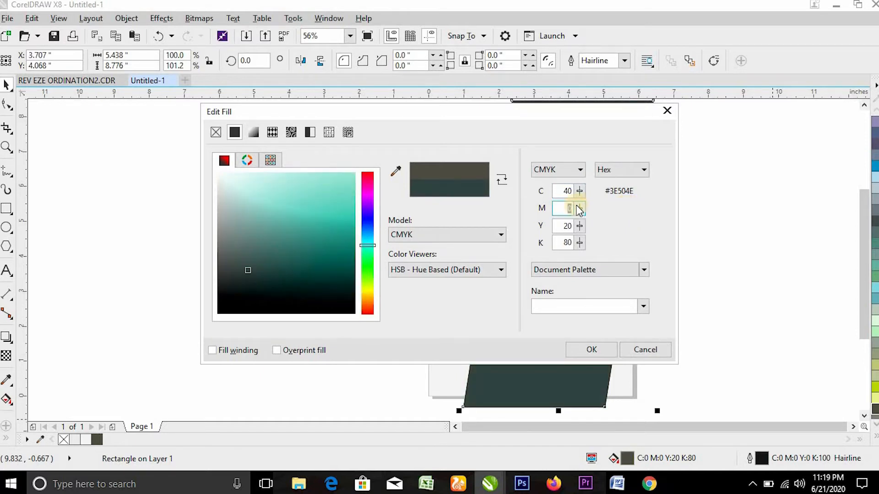
pyautogui.click(565, 191)
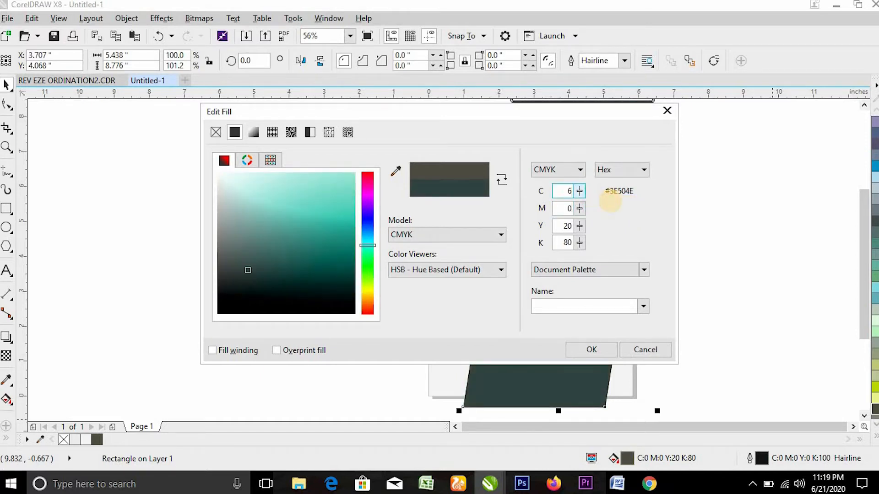
pyautogui.write('60')
pyautogui.press('Tab')
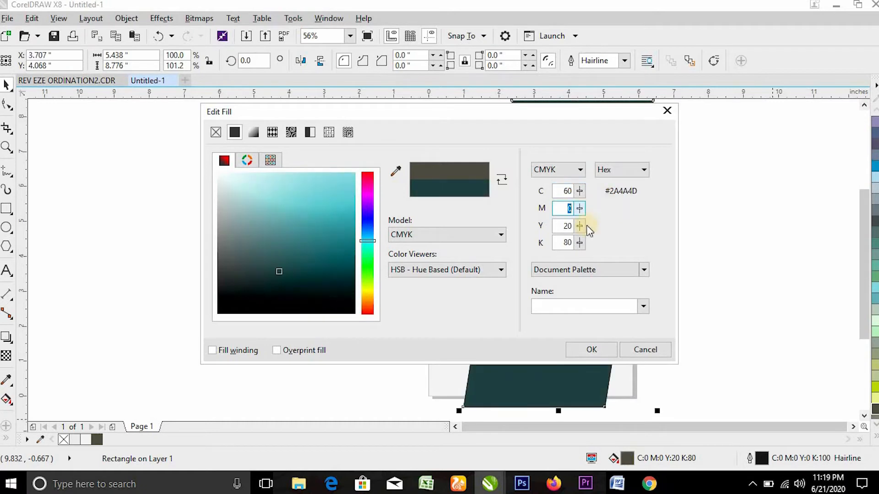
# - Set the slanted shape's fill to black 100 and cyan 50, and apply the colour
pyautogui.click(568, 242)
pyautogui.write('100')
pyautogui.click(642, 235)
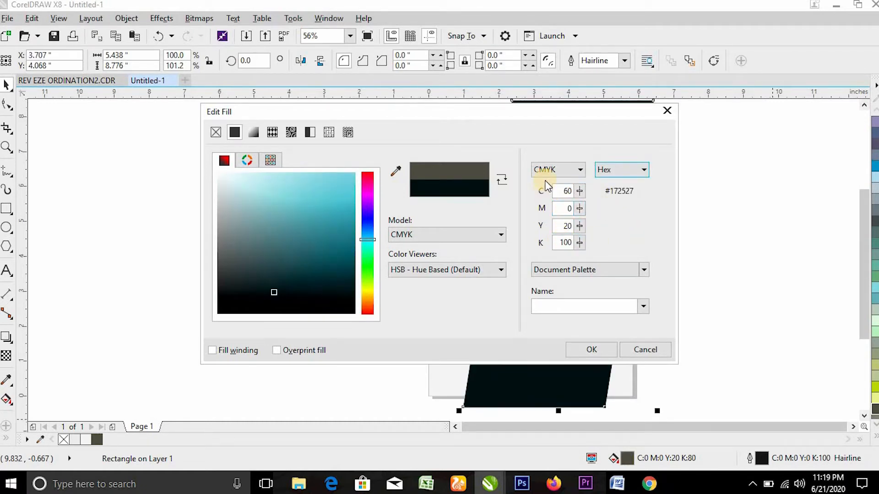
pyautogui.press('BackSpace')
pyautogui.press('BackSpace')
pyautogui.write('50')
pyautogui.press('Tab')
pyautogui.click(588, 349)
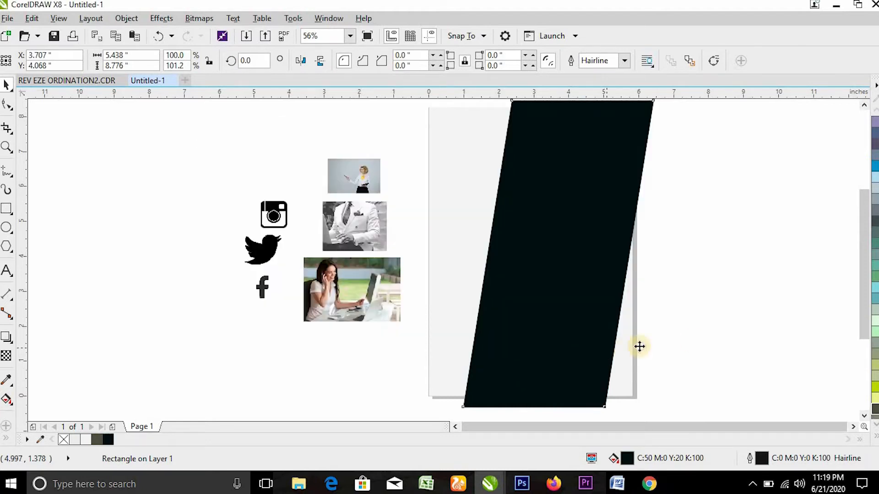
# - PowerClip the dark slanted shape inside the light grey page rectangle
pyautogui.click(512, 305)
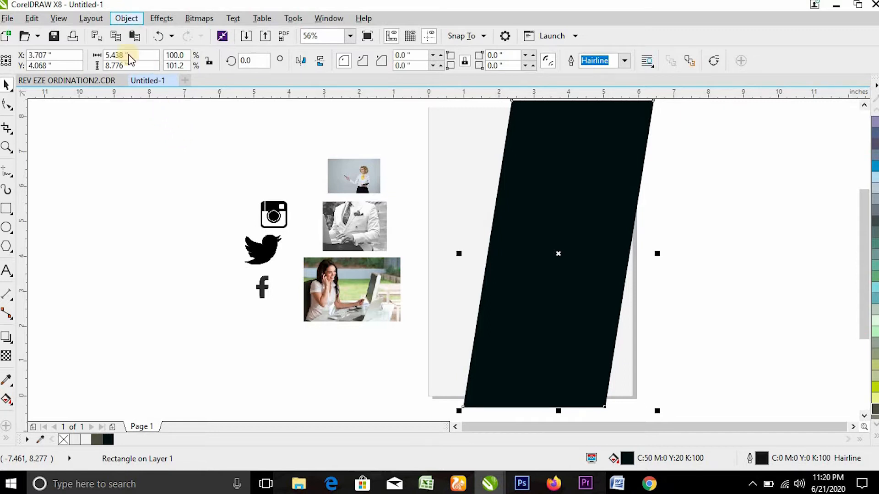
pyautogui.click(137, 163)
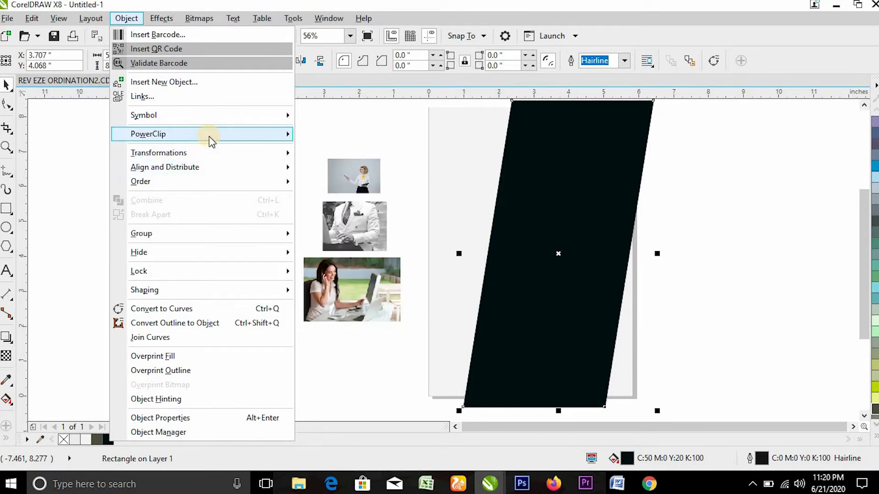
pyautogui.click(450, 151)
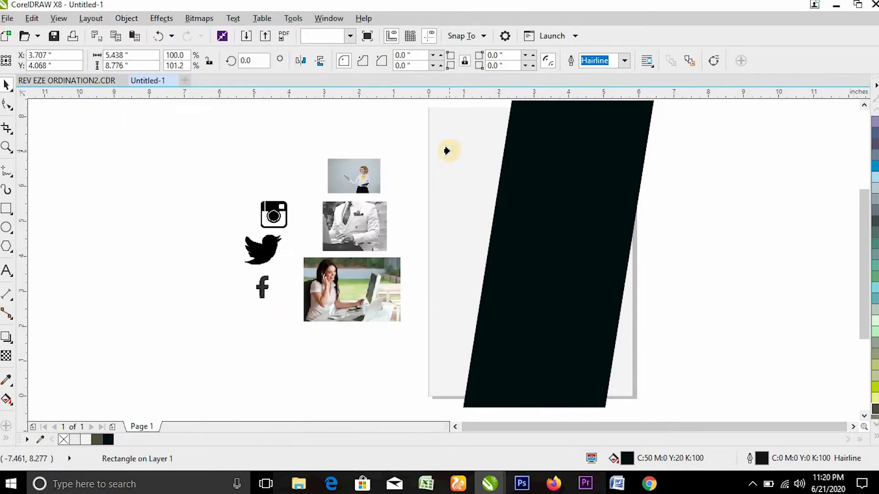
pyautogui.rightClick(450, 151)
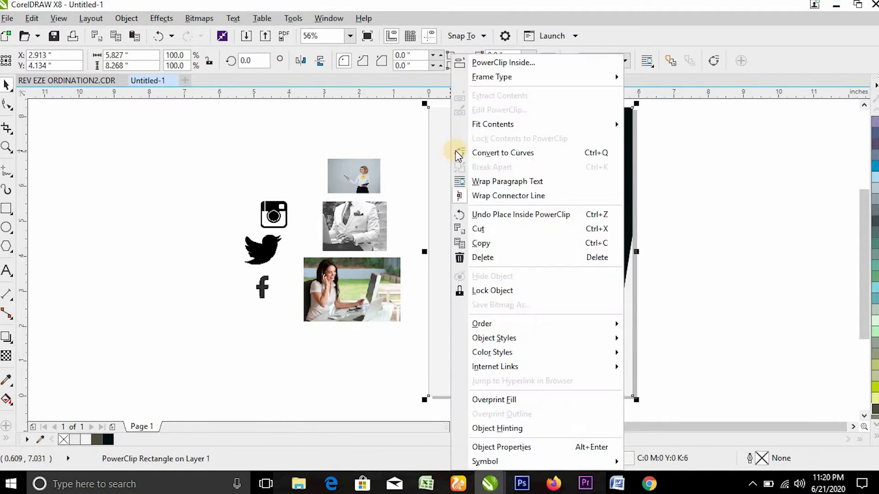
pyautogui.click(403, 139)
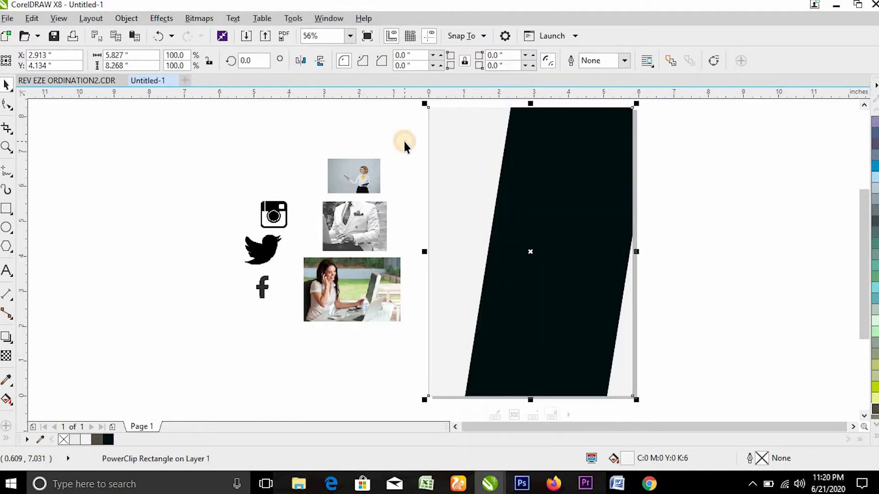
# - Edit the PowerClip contents and draw a straight freehand line about 0.94 by 5.66 inches along the slanted shape's lower right edge
pyautogui.rightClick(512, 147)
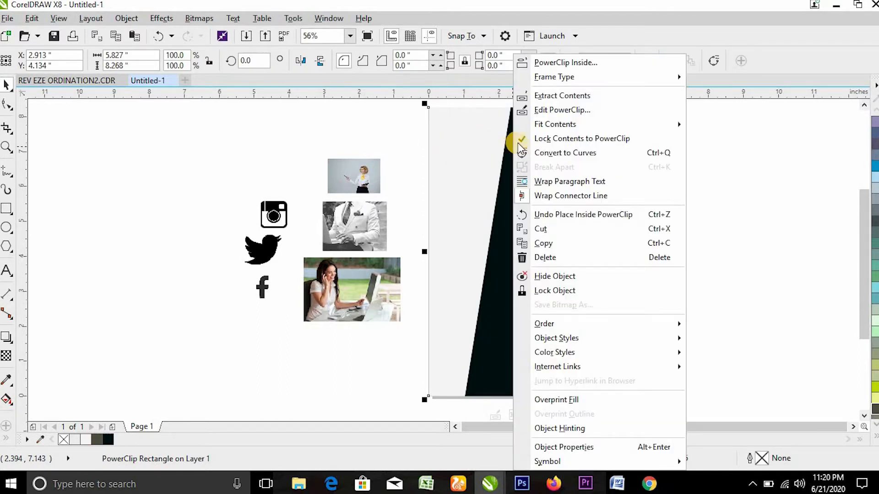
pyautogui.click(566, 110)
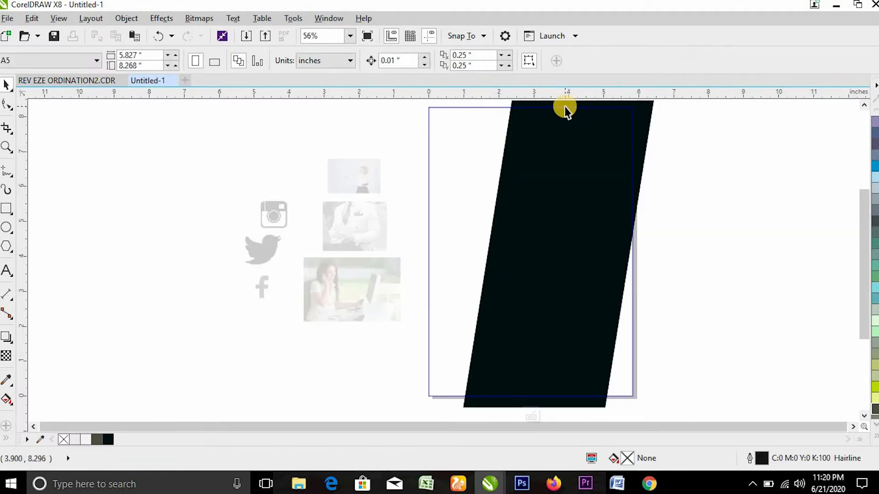
pyautogui.click(6, 174)
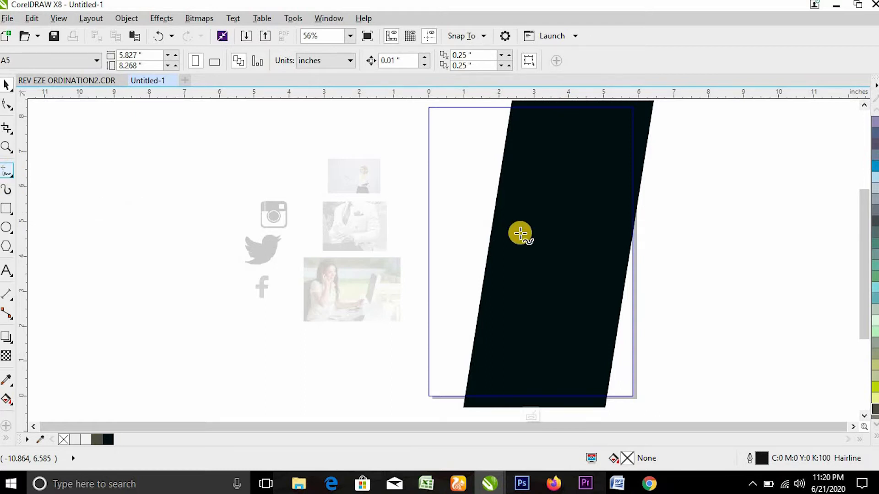
pyautogui.click(632, 209)
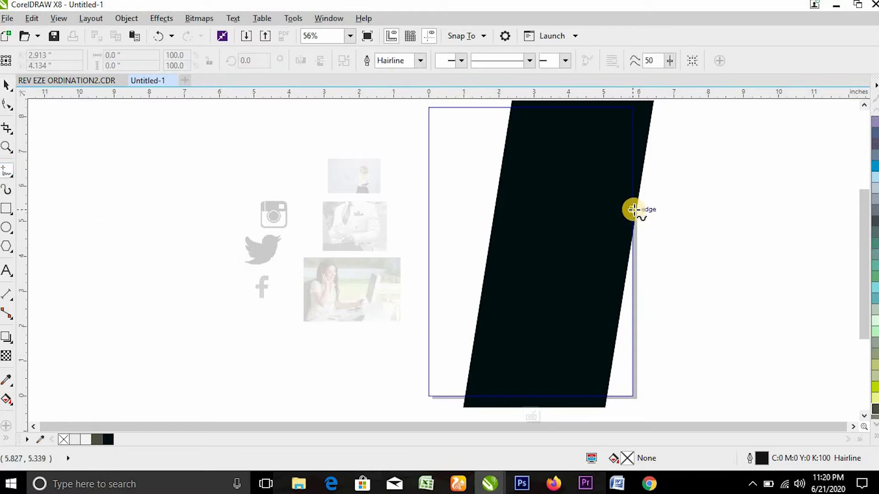
pyautogui.click(600, 405)
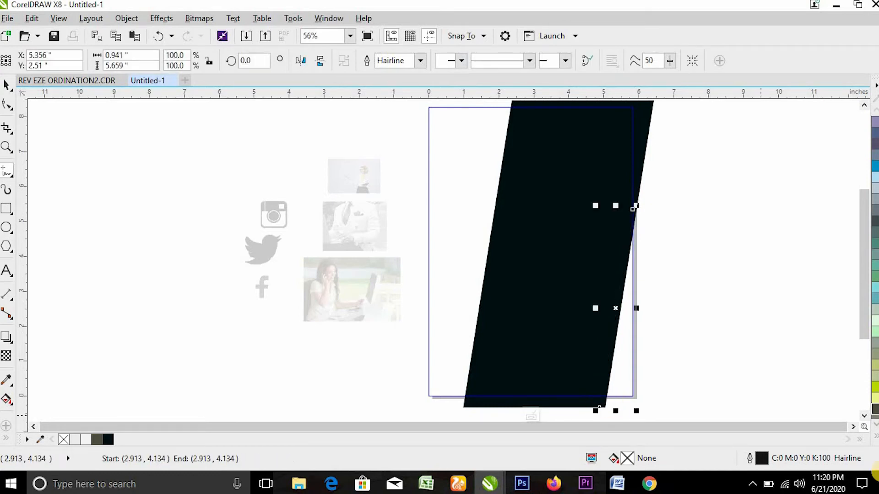
# - Give the freehand line along the slanted panel's edge a red outline (magenta 100, yellow 100) at 2.0 pt width
pyautogui.click(875, 441)
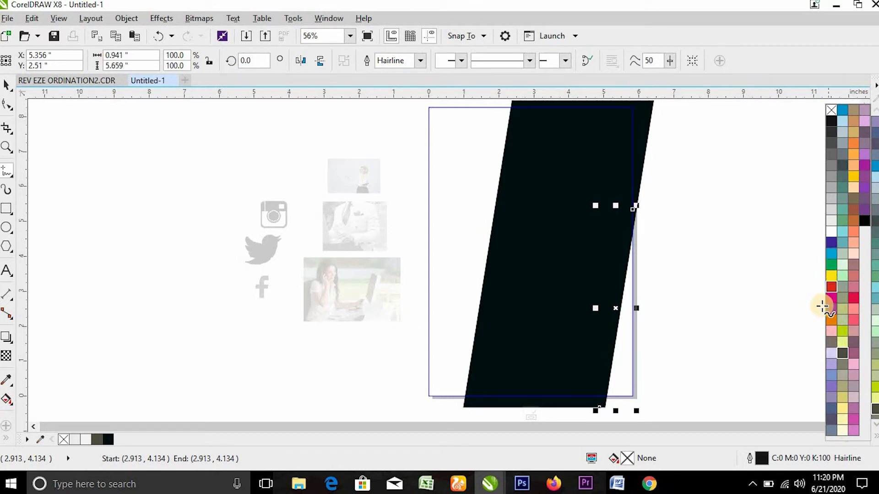
pyautogui.rightClick(831, 298)
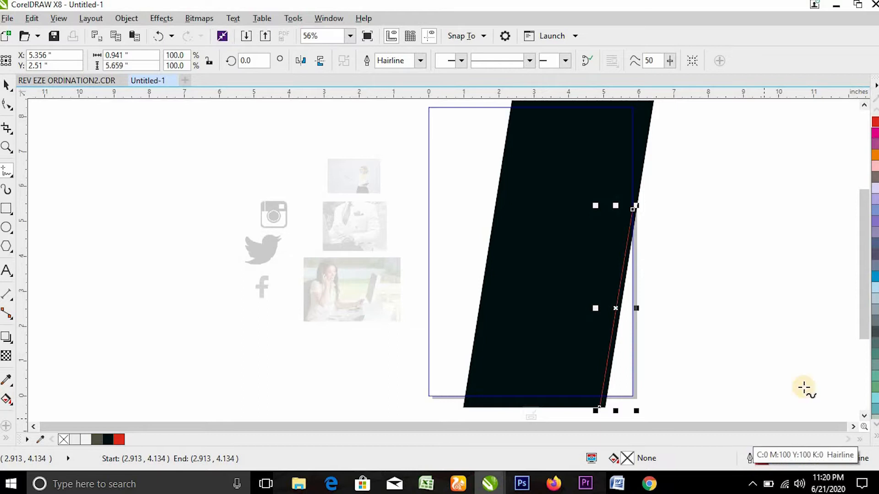
pyautogui.click(765, 459)
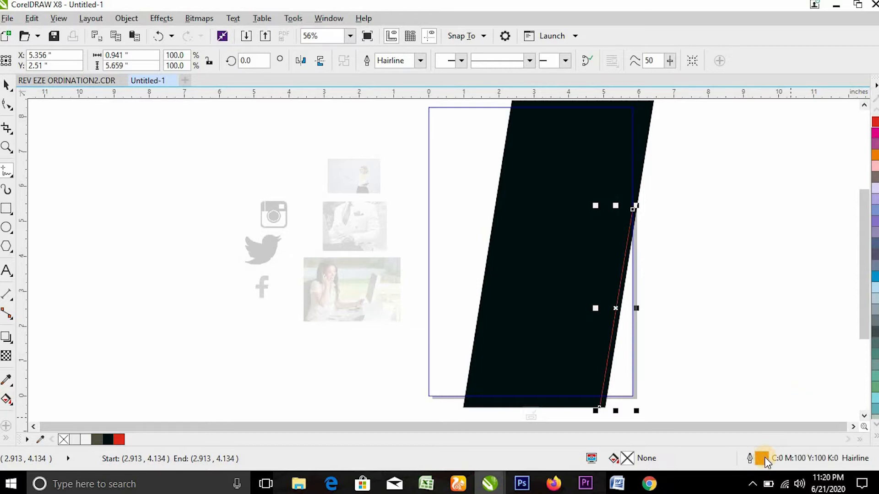
pyautogui.click(765, 459)
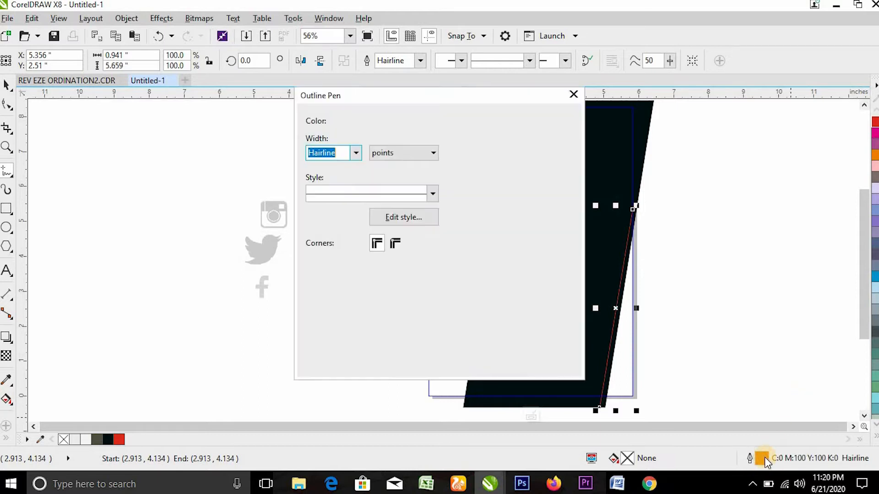
pyautogui.click(355, 152)
pyautogui.click(322, 226)
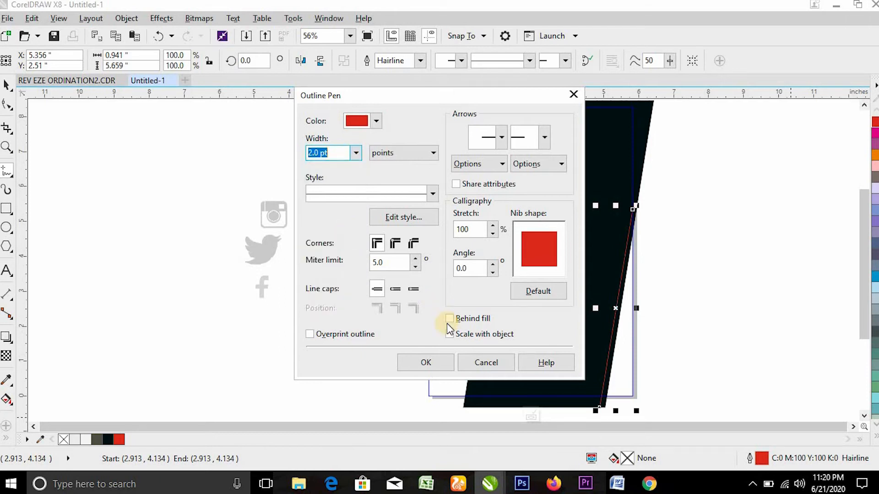
pyautogui.click(449, 318)
pyautogui.click(435, 369)
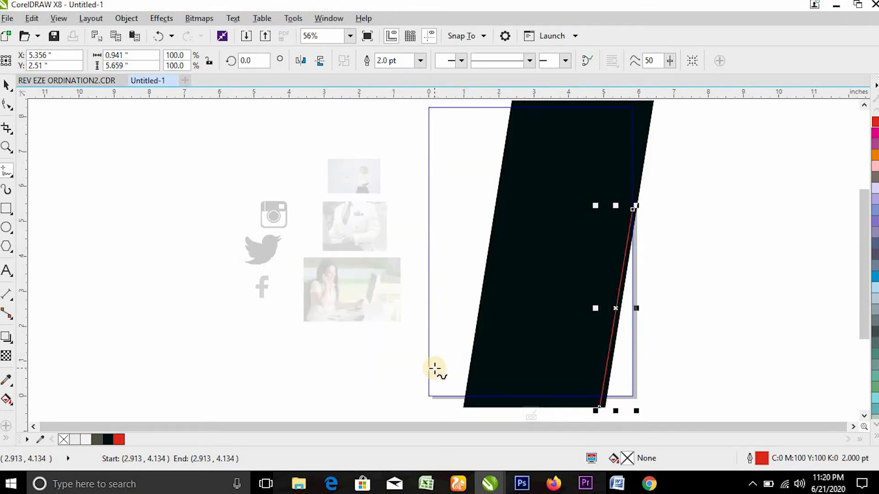
# - Draw a rectangle about 2.08 by 2.04 inches overlapping the page's left edge, slightly clear of the dark slanted panel
pyautogui.click(9, 210)
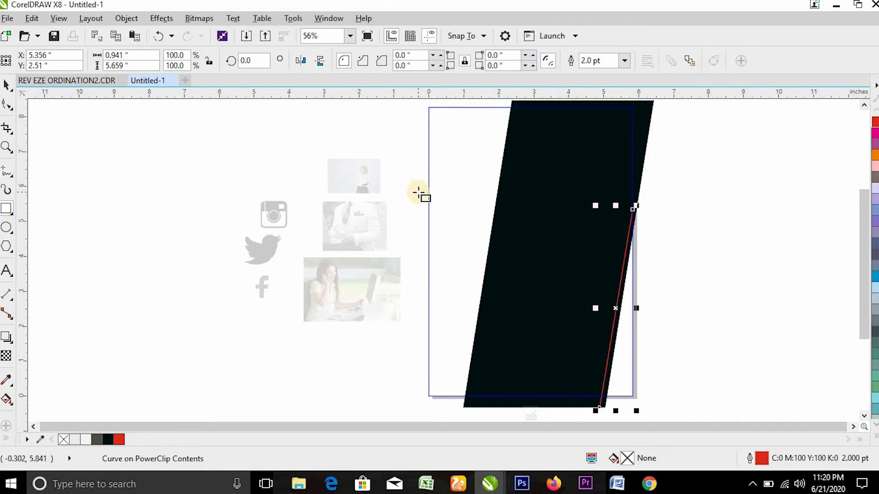
pyautogui.moveTo(414, 182)
pyautogui.mouseDown()
pyautogui.moveTo(504, 261)
pyautogui.moveTo(495, 260)
pyautogui.mouseUp()
pyautogui.press('space')
pyautogui.moveTo(502, 263); pyautogui.dragTo(492, 260)
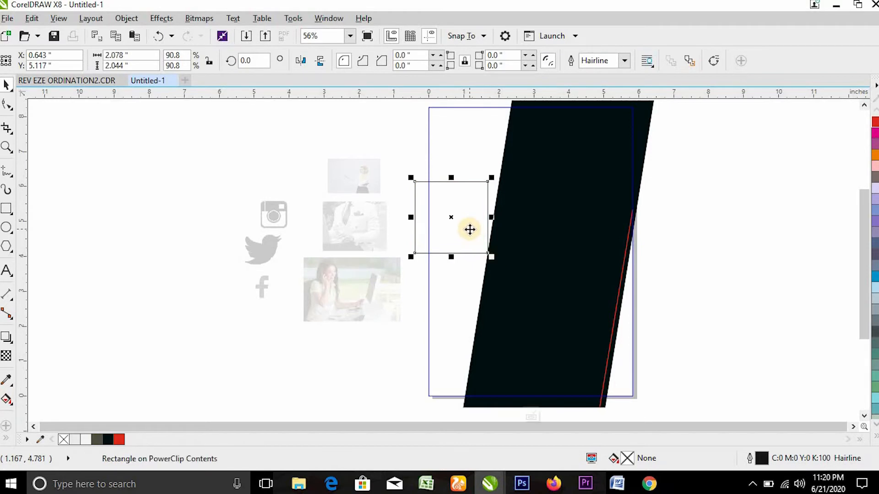
# - Convert the rectangle to curves, move its two right nodes inward to slant that edge, and fill it with cyan 60, magenta 40
pyautogui.click(133, 15)
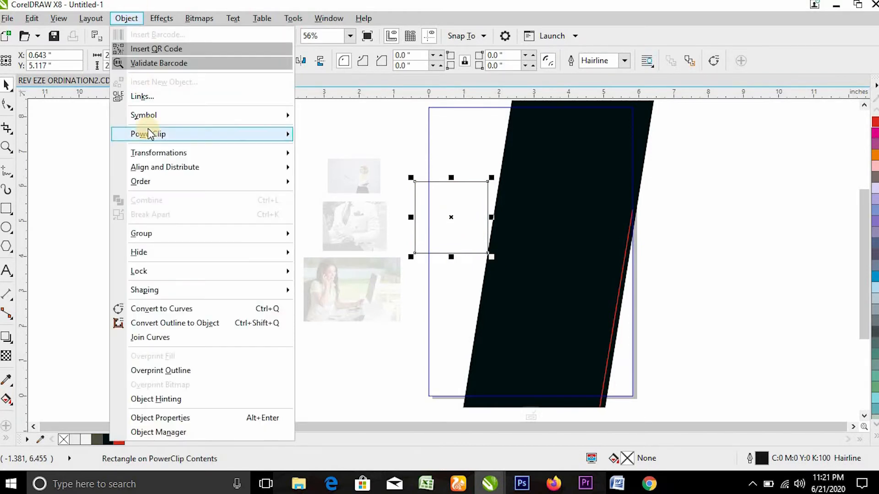
pyautogui.click(188, 313)
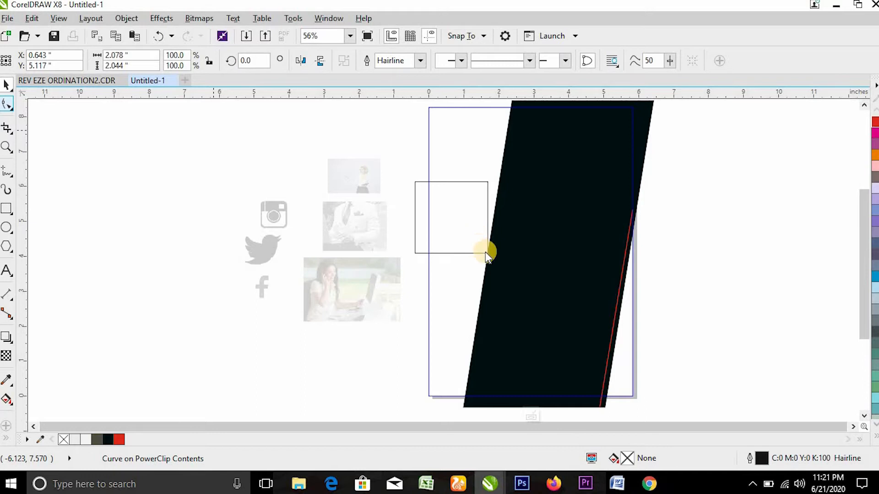
pyautogui.click(516, 264)
pyautogui.click(7, 104)
pyautogui.moveTo(488, 253); pyautogui.dragTo(463, 252)
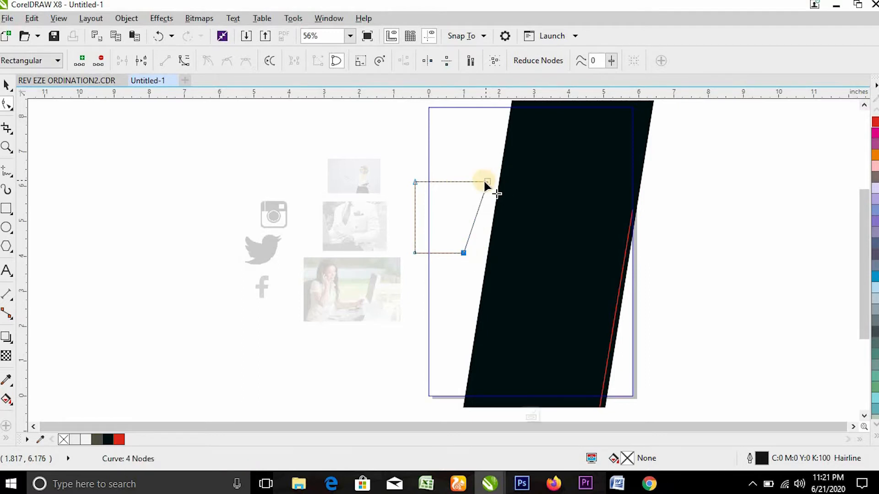
pyautogui.moveTo(485, 182); pyautogui.dragTo(477, 182)
pyautogui.press('space')
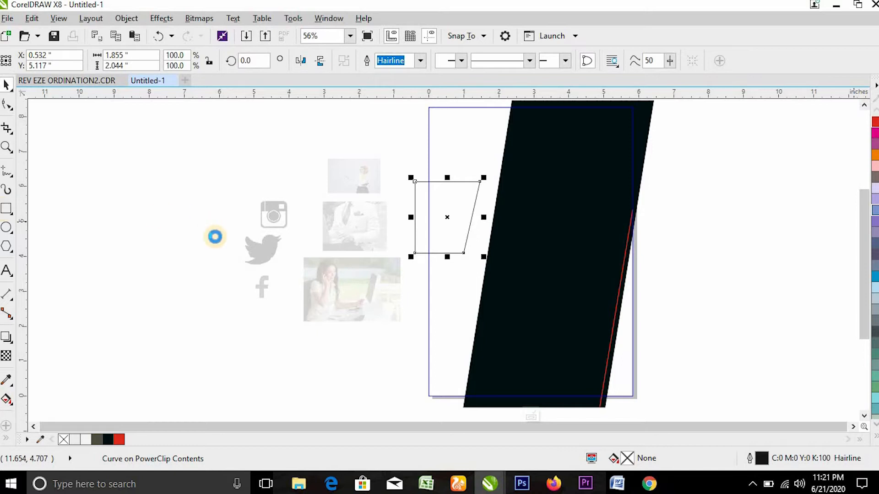
# - Draw a rectangle about 1.71 by 3.78 inches over the dark panel's left edge and fill it with cyan 60, magenta 40
pyautogui.click(6, 209)
pyautogui.moveTo(479, 277); pyautogui.dragTo(539, 145)
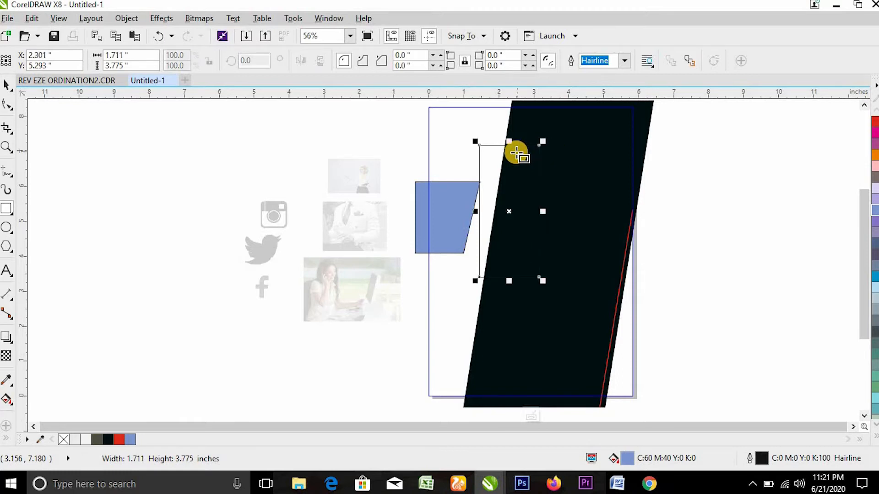
pyautogui.click(875, 210)
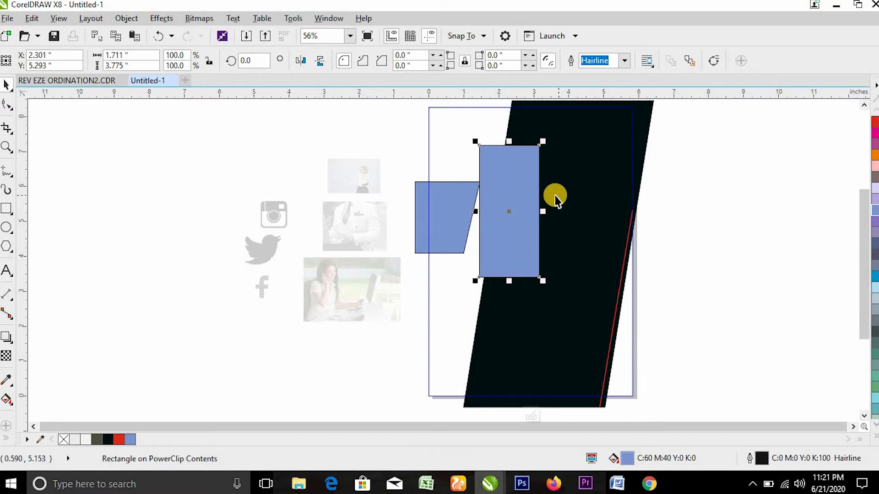
# - Skew the tall blue rectangle to the right, widen it, and scale it to about 2.59 by 3.28 inches overall
pyautogui.click(490, 178)
pyautogui.moveTo(509, 143); pyautogui.dragTo(538, 144)
pyautogui.click(525, 175)
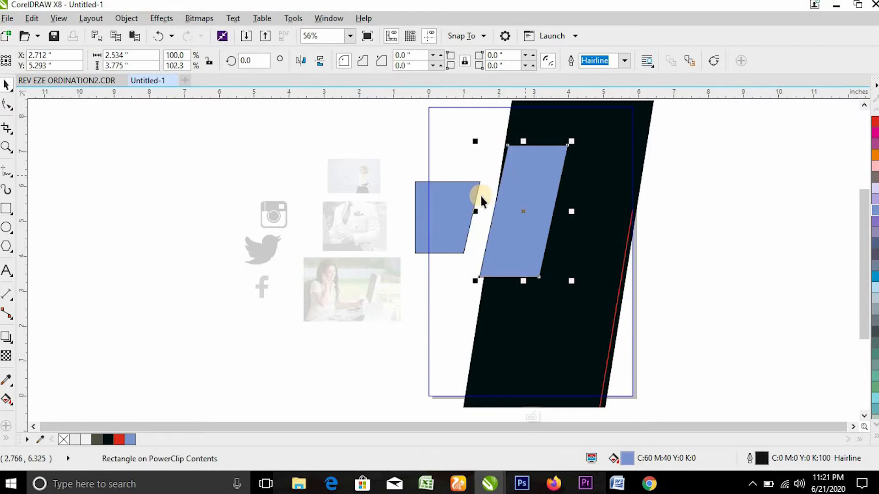
pyautogui.moveTo(475, 212); pyautogui.dragTo(463, 210)
pyautogui.click(519, 203)
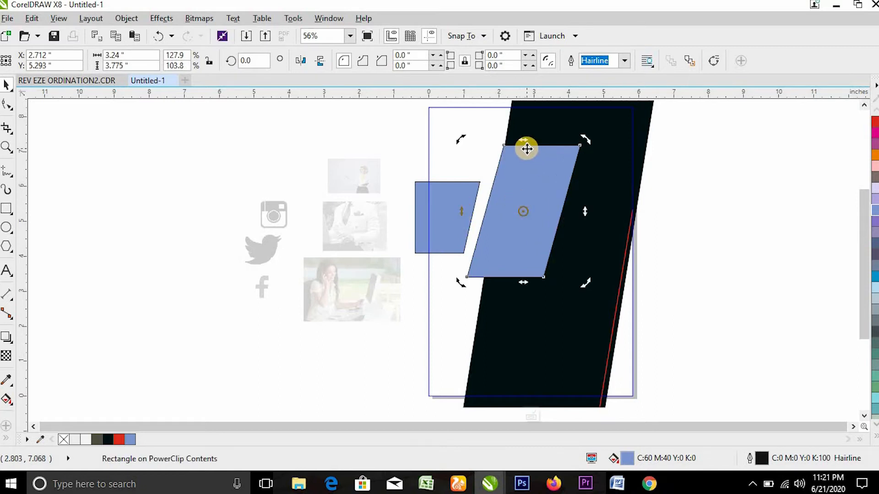
pyautogui.moveTo(526, 140); pyautogui.dragTo(515, 138)
pyautogui.click(531, 172)
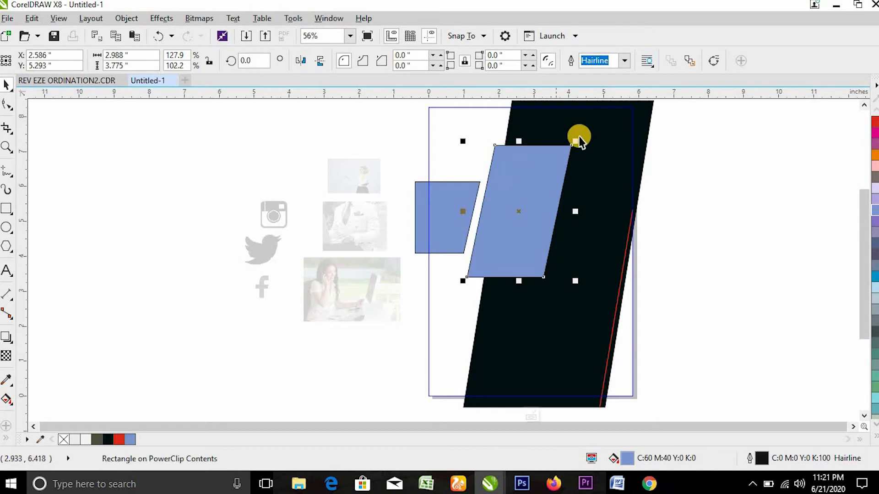
pyautogui.moveTo(577, 143); pyautogui.dragTo(573, 151)
# - Duplicate the large blue parallelogram to its right, scale the copy to about 1.87 by 2.37 inches, and move it closer to the original
pyautogui.click(521, 204)
pyautogui.moveTo(520, 204); pyautogui.dragTo(583, 211)
pyautogui.rightClick(583, 210)
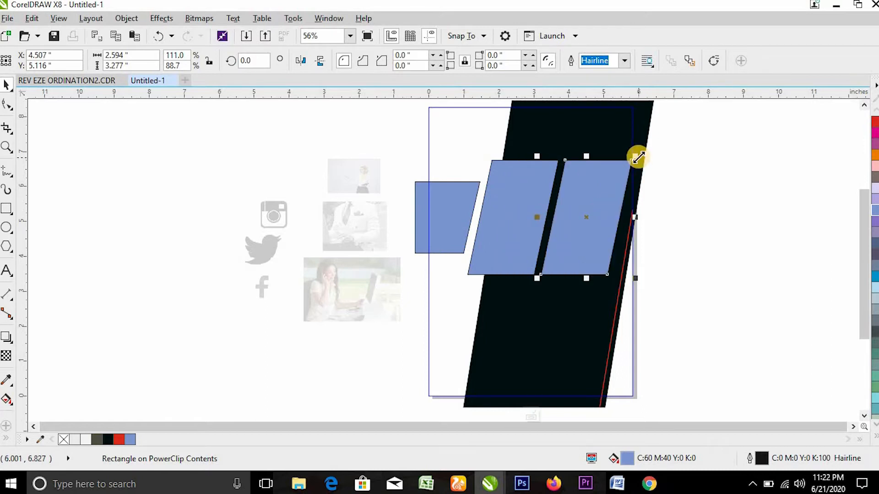
pyautogui.moveTo(636, 160); pyautogui.dragTo(618, 176)
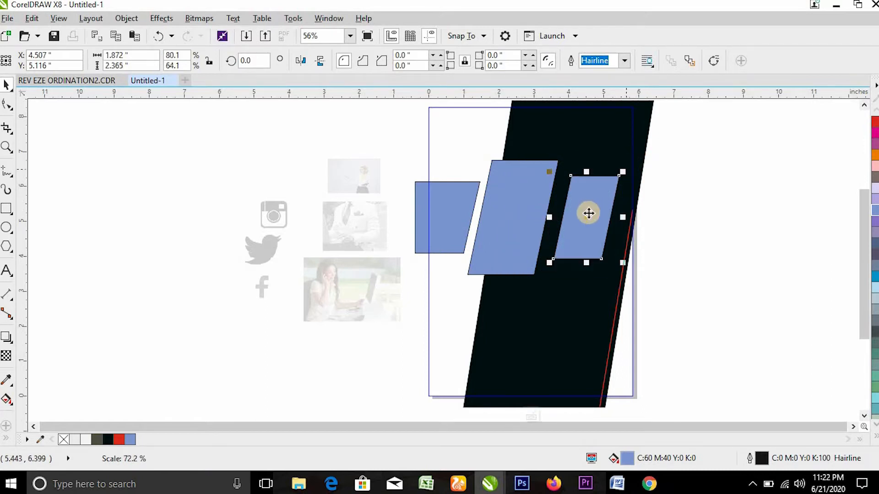
pyautogui.moveTo(582, 214); pyautogui.dragTo(561, 220)
pyautogui.keyDown('shift'); pyautogui.click(522, 220); pyautogui.keyUp('shift')
pyautogui.click(522, 227)
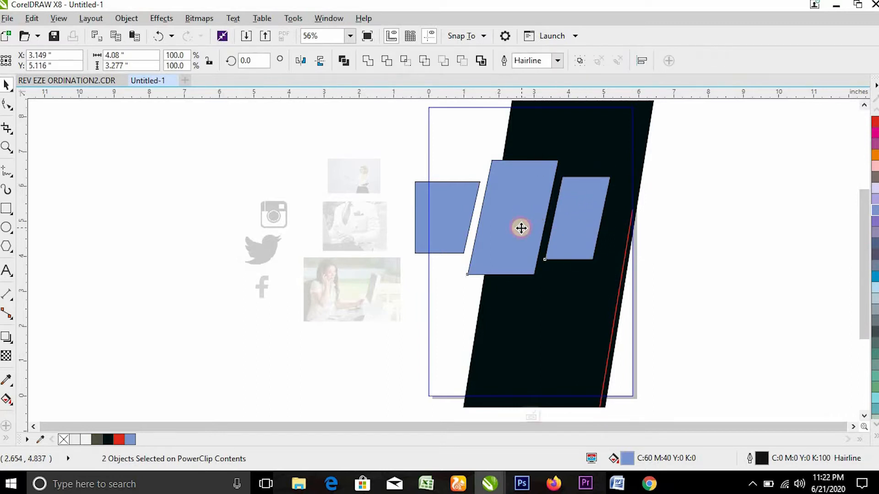
pyautogui.click(374, 222)
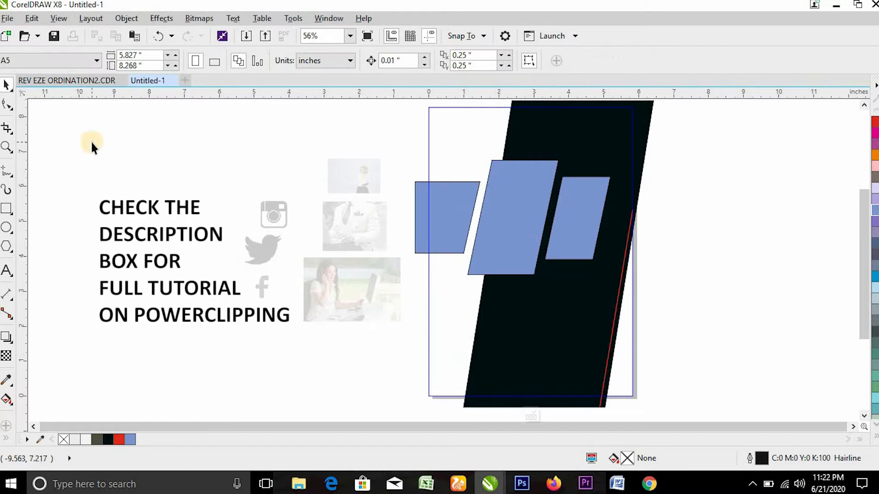
# - Adjust the leftmost blue shape's upper right node so its slanted edge runs parallel to the middle parallelogram, about 1.82 inches wide overall
pyautogui.click(11, 105)
pyautogui.click(436, 209)
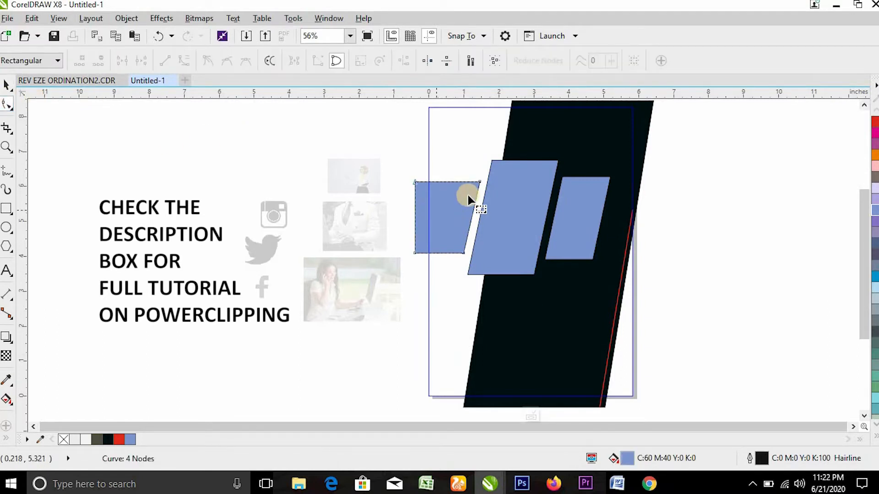
pyautogui.click(480, 182)
pyautogui.moveTo(480, 181); pyautogui.dragTo(476, 181)
pyautogui.press('z')
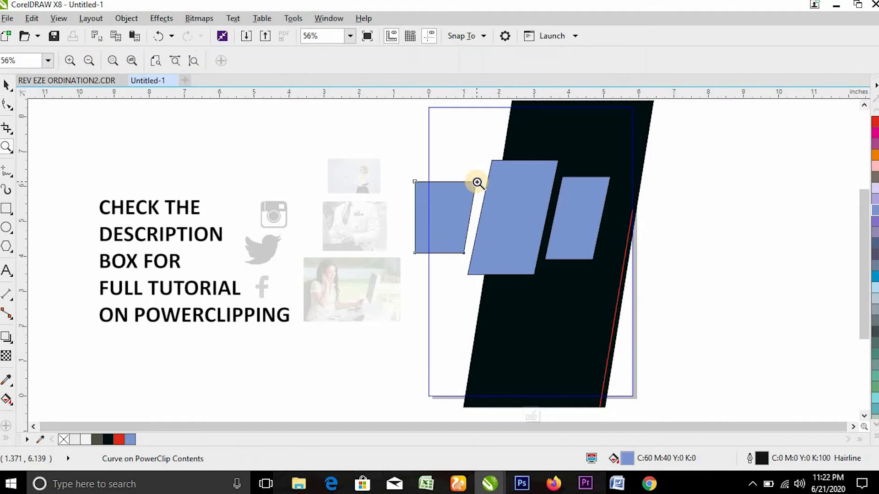
pyautogui.moveTo(410, 148); pyautogui.dragTo(612, 277)
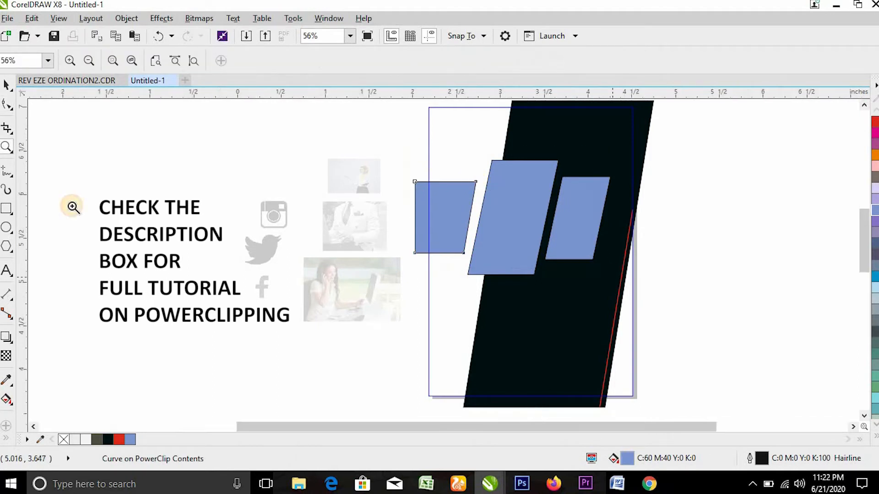
pyautogui.click(7, 105)
pyautogui.click(277, 215)
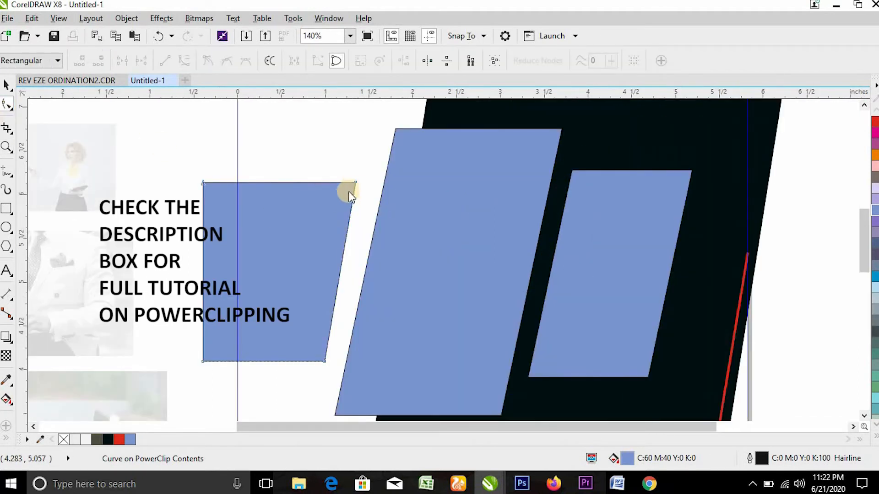
pyautogui.moveTo(355, 182); pyautogui.dragTo(360, 182)
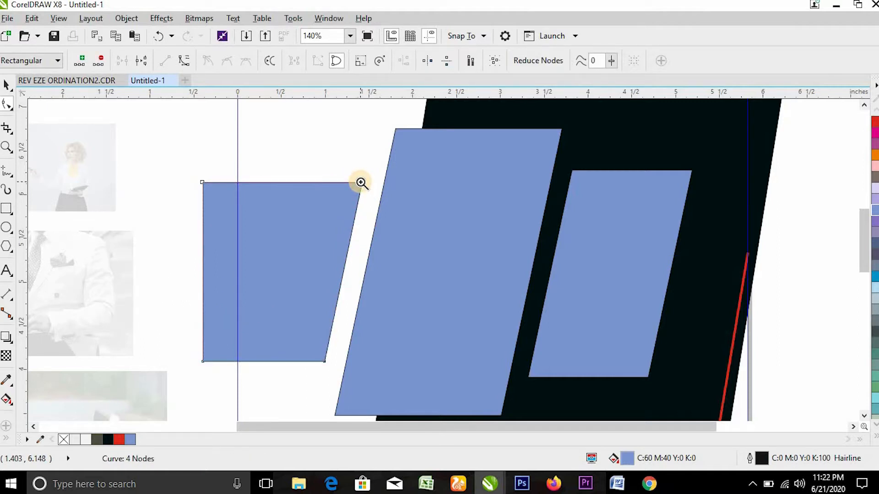
pyautogui.press('F4')
pyautogui.press('space')
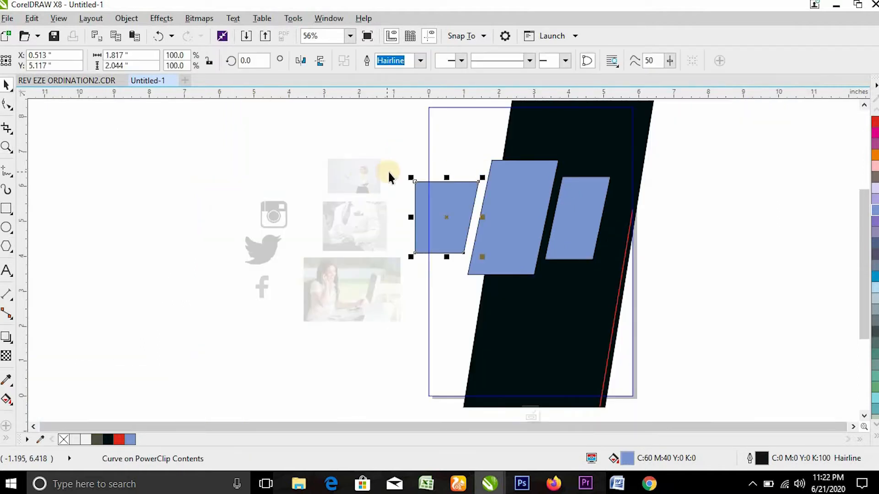
# - Remove the outline from all three blue shapes
pyautogui.keyDown('shift'); pyautogui.click(535, 192); pyautogui.keyUp('shift')
pyautogui.keyDown('shift'); pyautogui.click(595, 226); pyautogui.keyUp('shift')
pyautogui.click(313, 190)
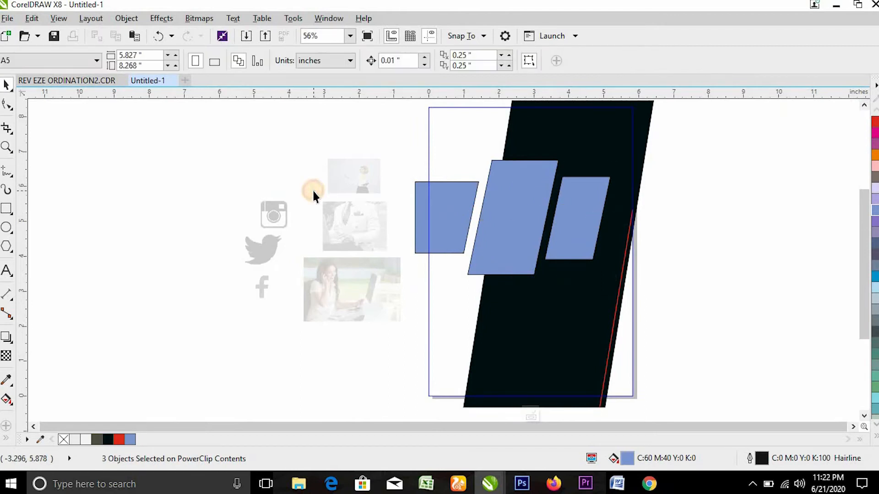
pyautogui.click(432, 205)
pyautogui.keyDown('shift'); pyautogui.click(520, 210); pyautogui.keyUp('shift')
pyautogui.keyDown('shift'); pyautogui.click(569, 221); pyautogui.keyUp('shift')
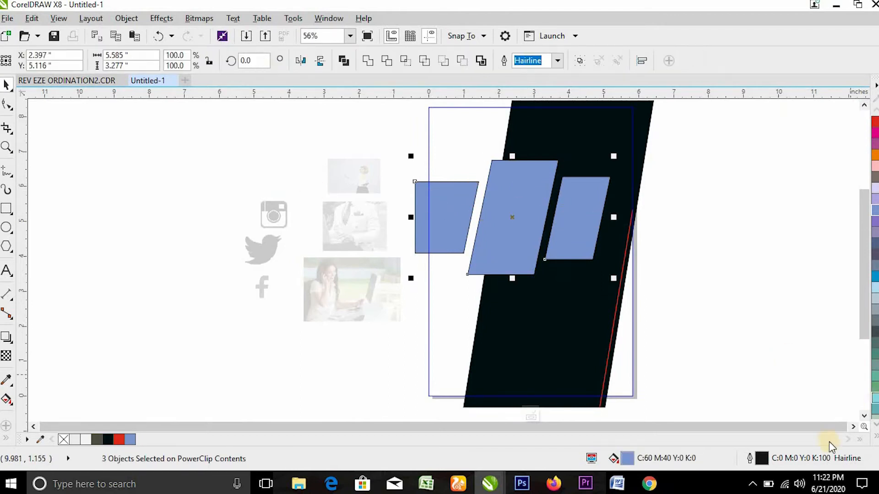
pyautogui.click(876, 426)
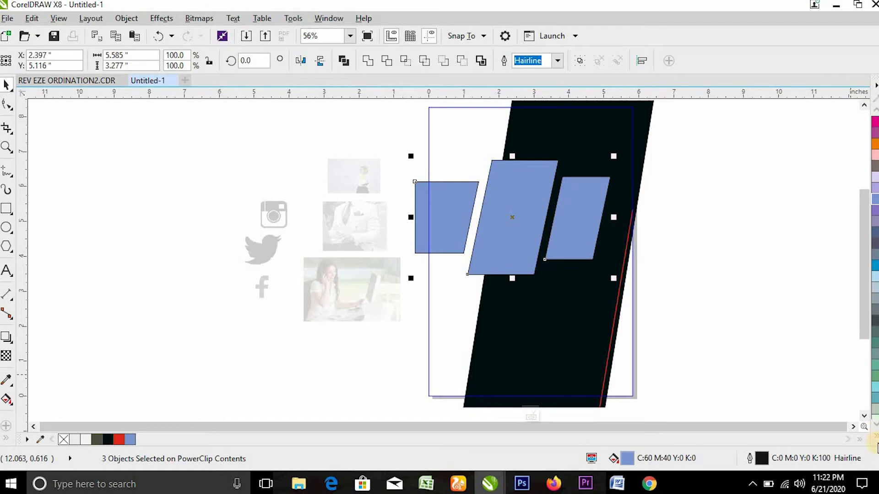
pyautogui.click(876, 437)
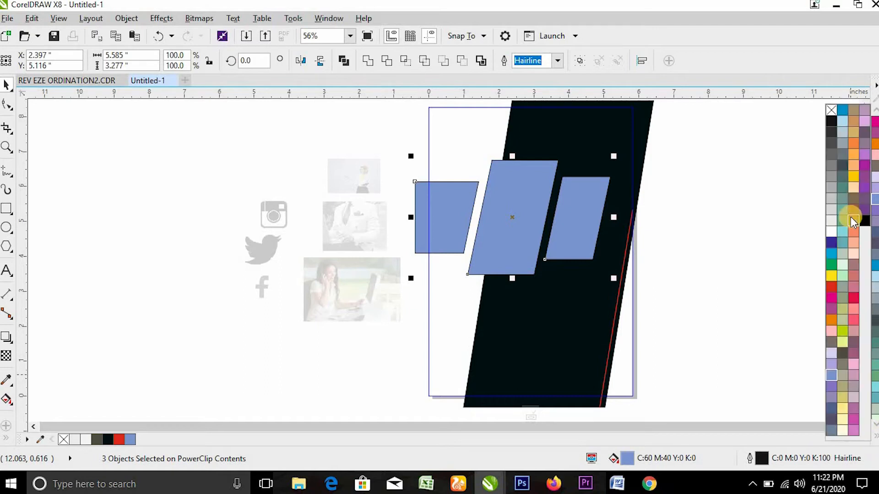
pyautogui.rightClick(830, 111)
pyautogui.click(514, 158)
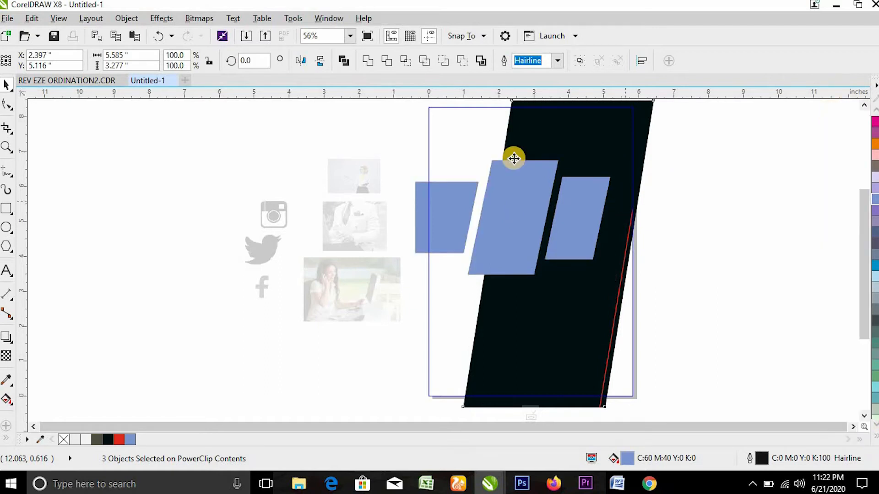
# - Nudge the middle and right blue parallelograms slightly left to tighten the gaps between the three shapes
pyautogui.click(508, 189)
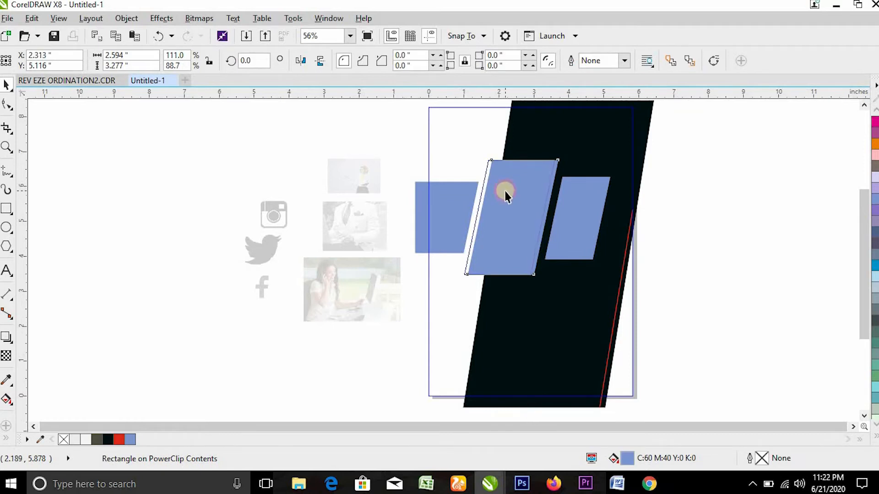
pyautogui.click(569, 216)
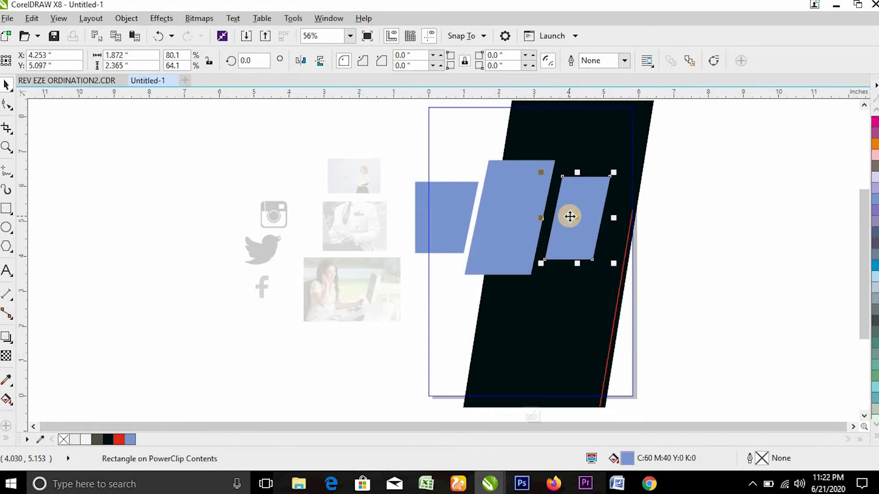
pyautogui.moveTo(570, 216); pyautogui.dragTo(569, 216)
pyautogui.click(435, 207)
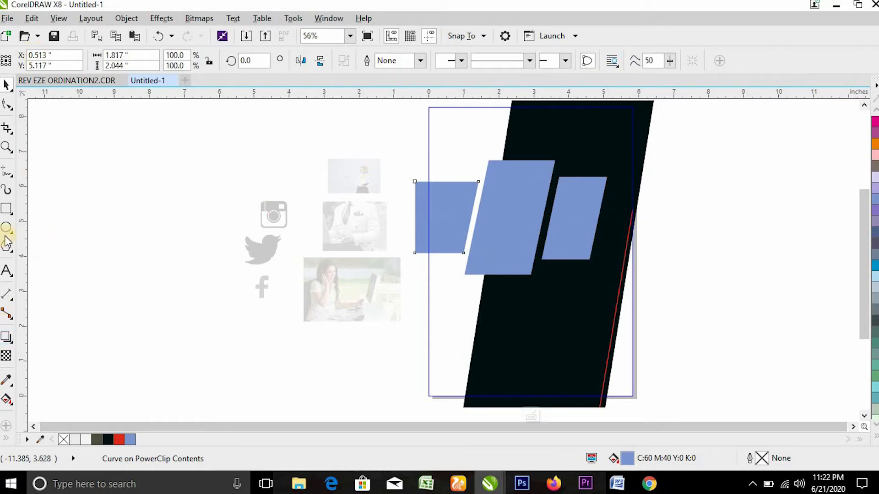
# - Apply a Flat Bottom Right drop shadow to the leftmost blue shape, pulled in close to an offset of about 0.06 and -0.059 inches
pyautogui.click(5, 341)
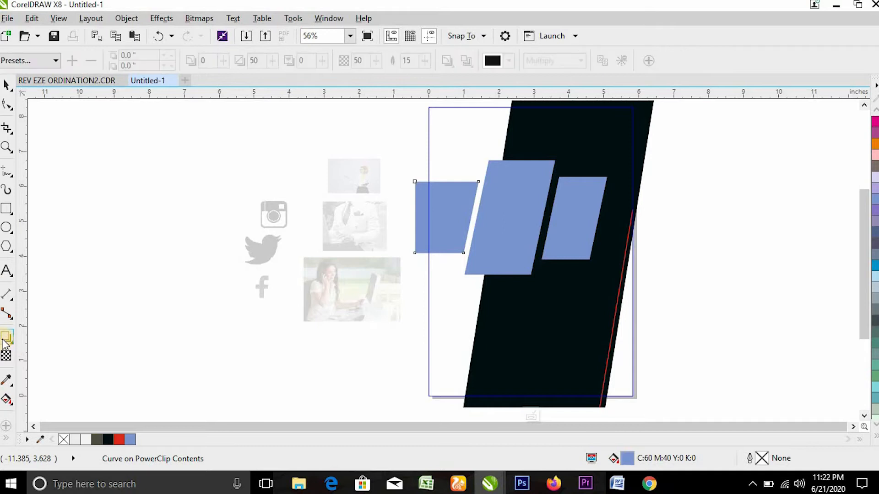
pyautogui.click(33, 65)
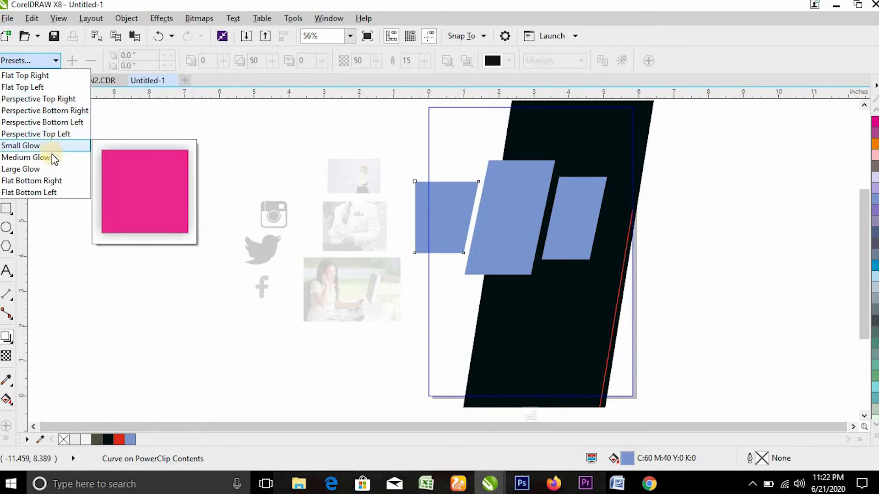
pyautogui.click(52, 182)
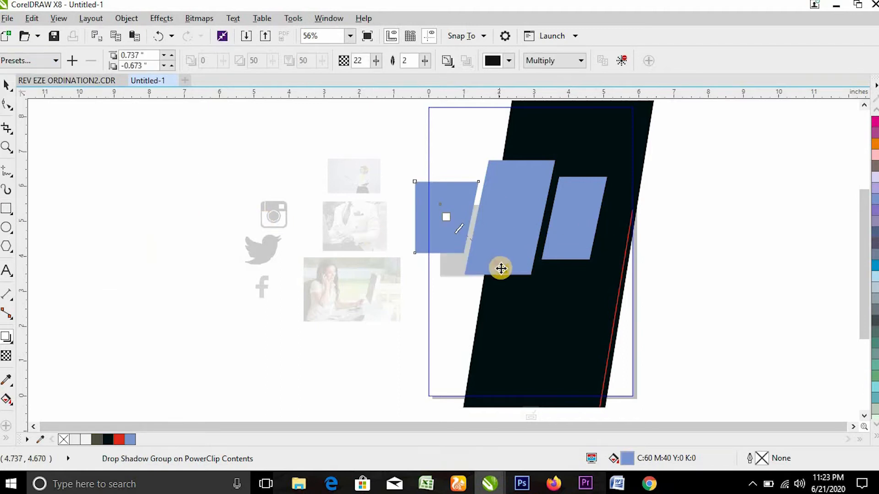
pyautogui.moveTo(503, 268); pyautogui.dragTo(479, 248)
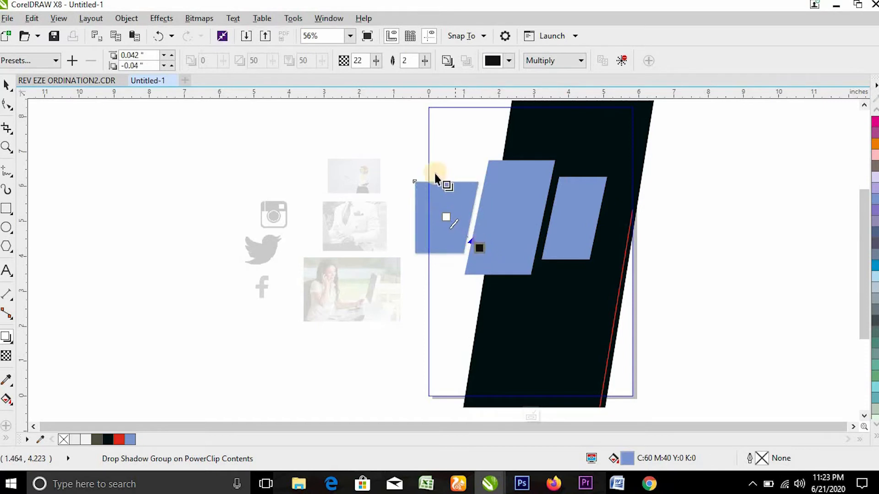
pyautogui.press('z')
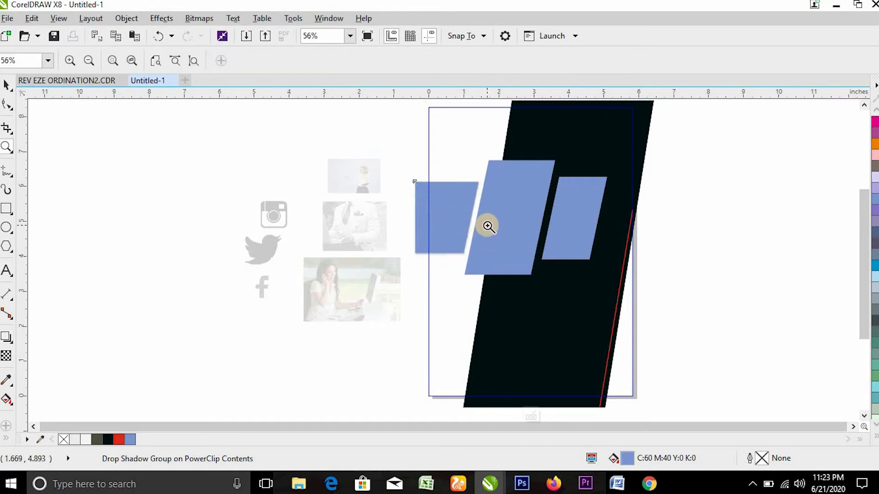
pyautogui.moveTo(412, 127); pyautogui.dragTo(664, 312)
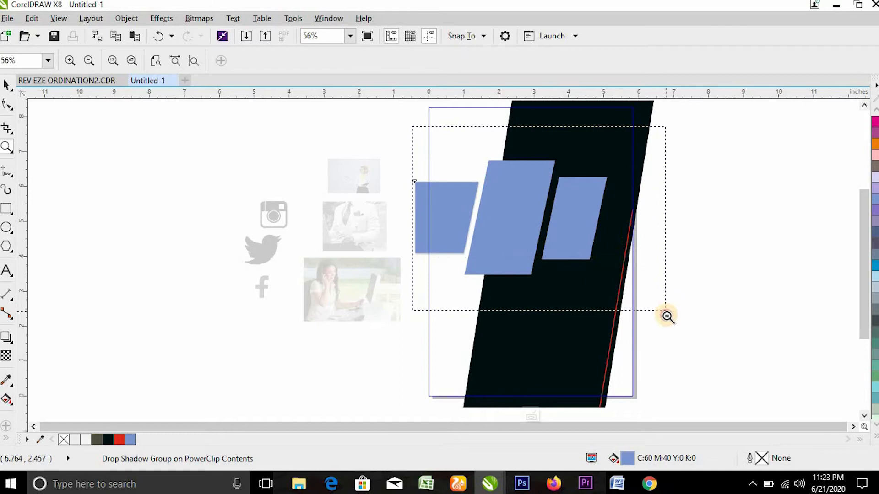
pyautogui.click(7, 338)
pyautogui.moveTo(341, 306); pyautogui.dragTo(343, 310)
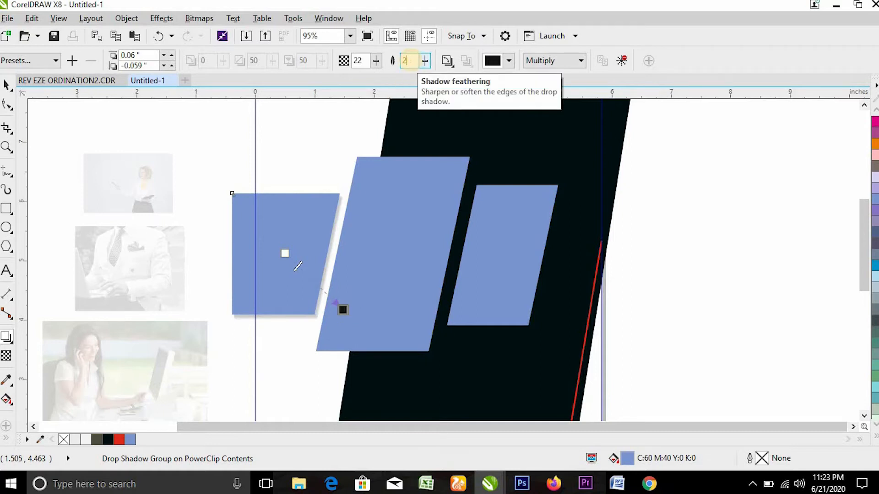
# - Set the leftmost shape's shadow feathering to 9 and opacity to 40, and break the drop shadow group apart
pyautogui.write('9')
pyautogui.press('Return')
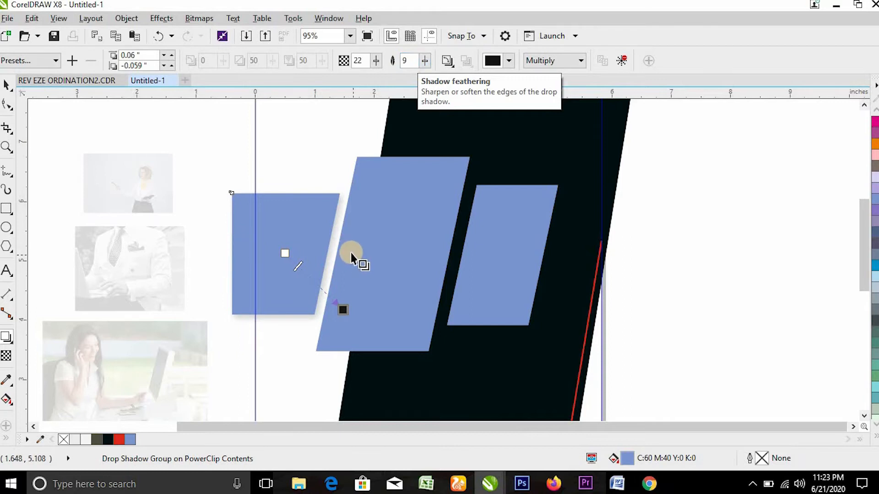
pyautogui.doubleClick(359, 60)
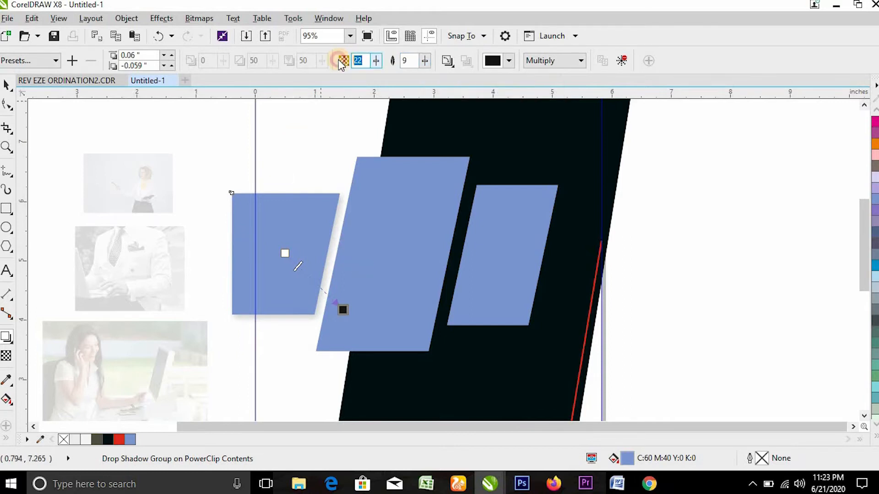
pyautogui.write('40')
pyautogui.press('Return')
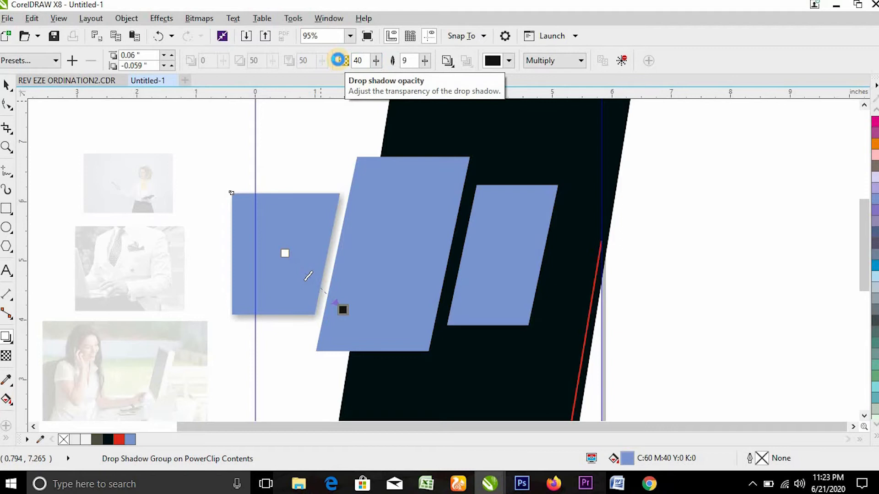
pyautogui.click(132, 18)
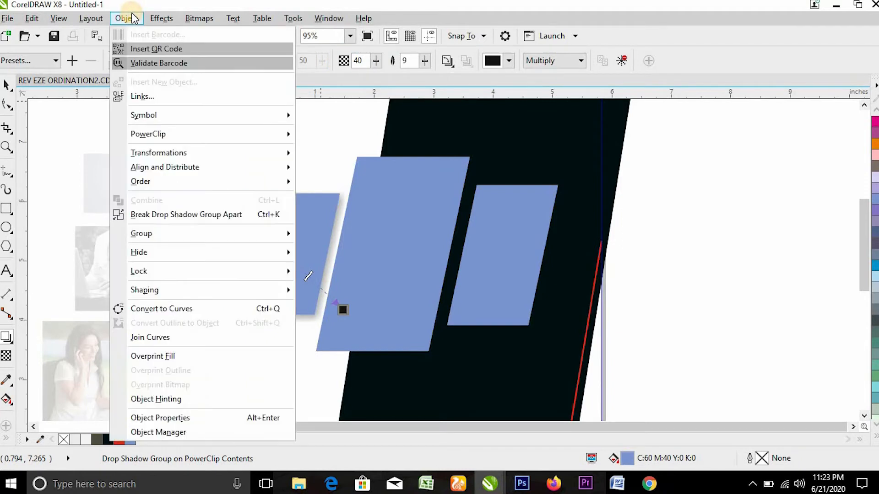
pyautogui.click(169, 220)
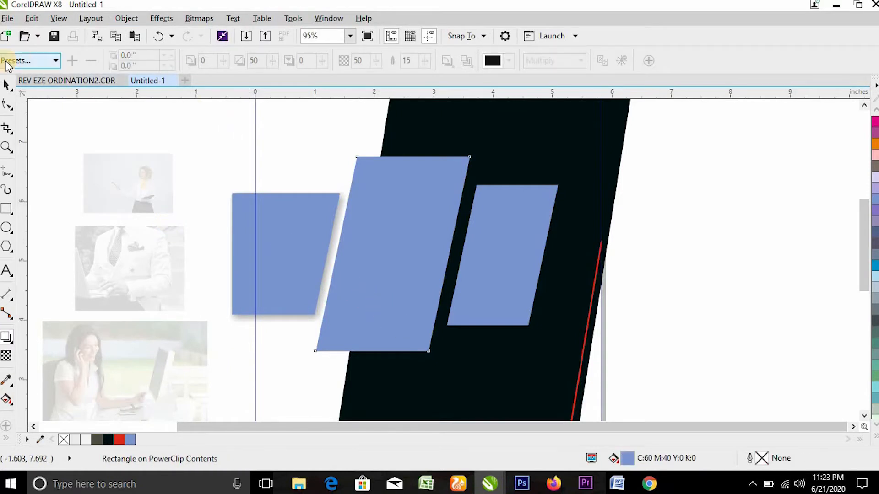
# - Apply a Flat Bottom Right drop shadow to the middle blue parallelogram, offset about 0.085 and -0.089 inches
pyautogui.click(20, 61)
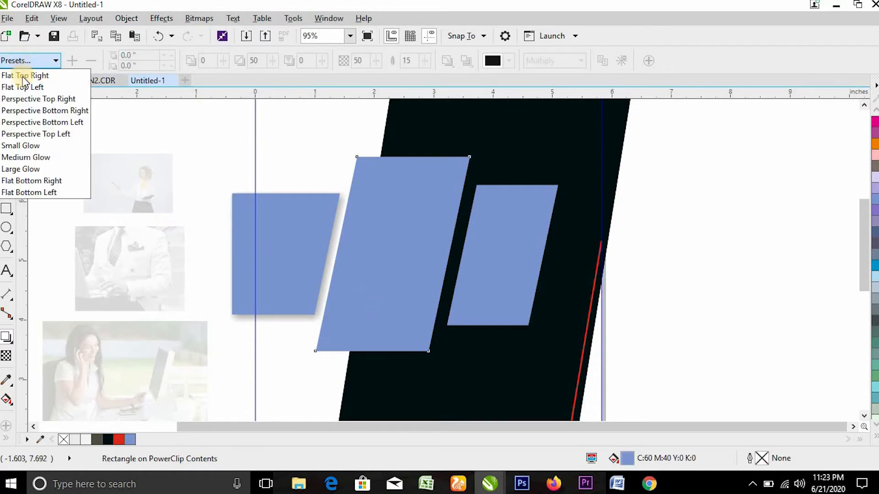
pyautogui.click(41, 180)
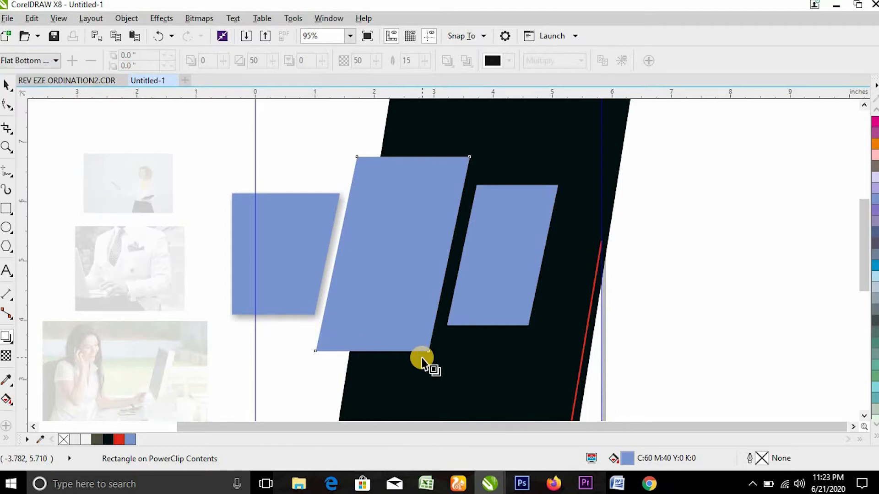
pyautogui.moveTo(454, 361); pyautogui.dragTo(479, 342)
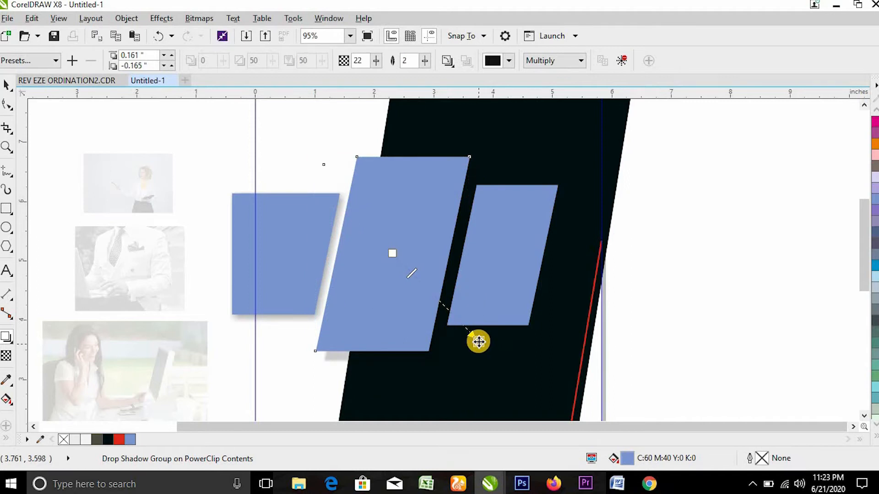
pyautogui.moveTo(478, 341); pyautogui.dragTo(474, 339)
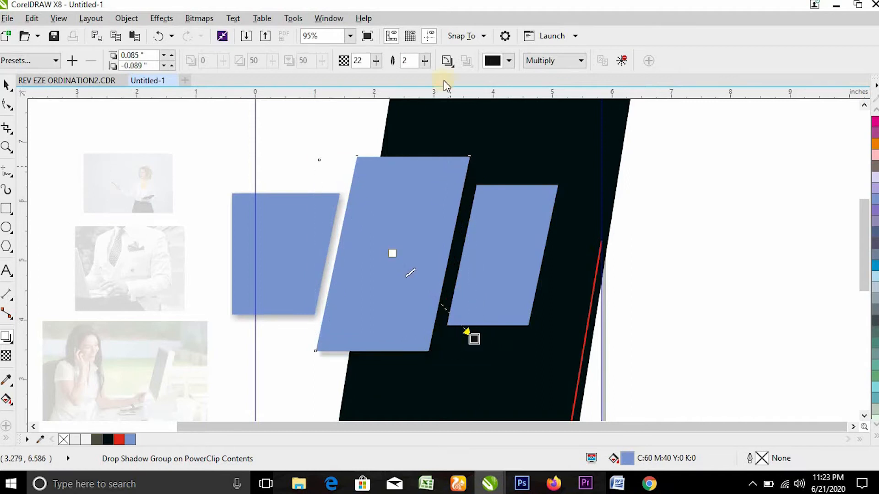
# - Set the middle parallelogram's shadow opacity to 50 and feathering to 10, and break the drop shadow group apart
pyautogui.doubleClick(359, 61)
pyautogui.write('50')
pyautogui.press('Tab')
pyautogui.write('10')
pyautogui.click(294, 40)
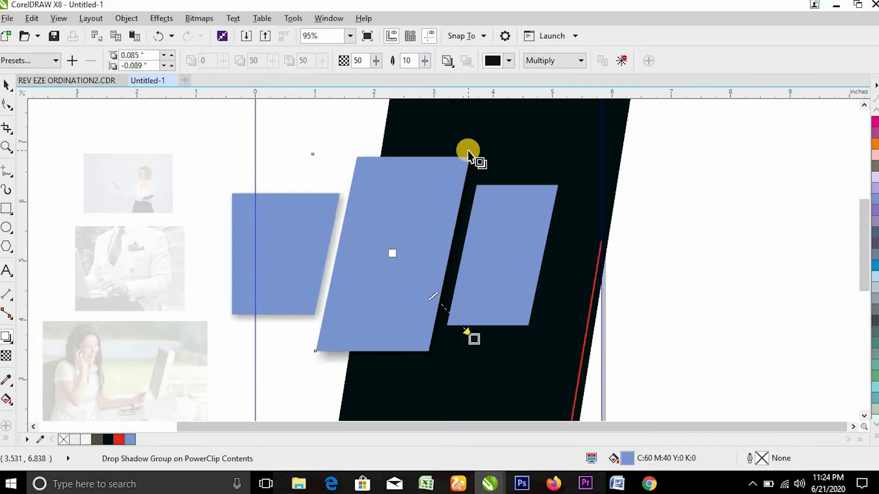
pyautogui.click(126, 18)
pyautogui.click(169, 219)
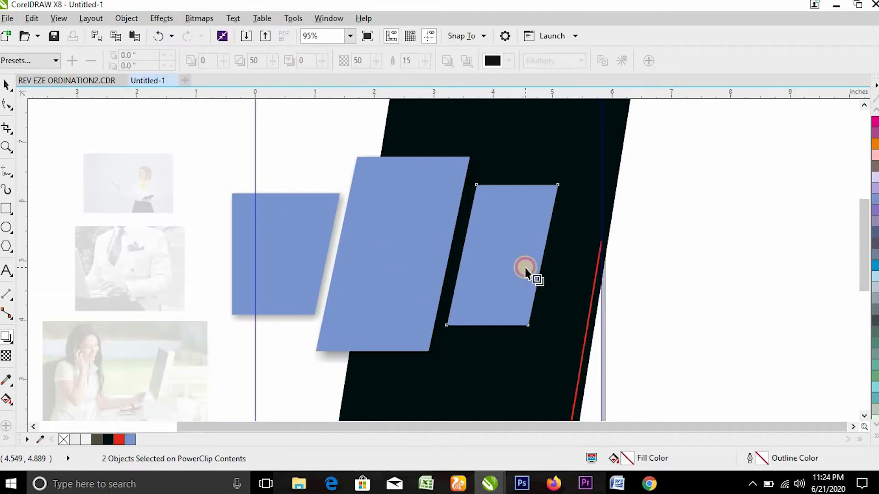
# - Apply a Flat Bottom Right drop shadow to the rightmost blue parallelogram, offset about 0.12 and -0.139 inches
pyautogui.click(526, 270)
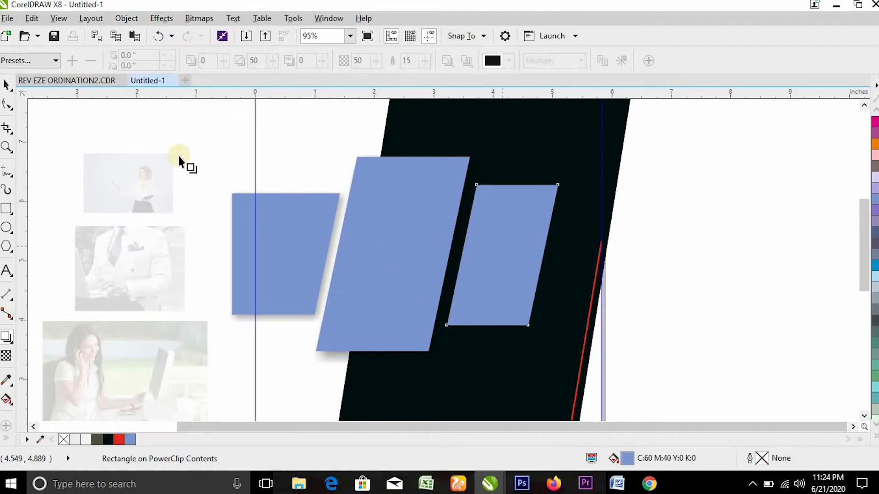
pyautogui.click(44, 60)
pyautogui.click(46, 181)
pyautogui.moveTo(545, 339); pyautogui.dragTo(565, 327)
# - Set the rightmost parallelogram's shadow opacity to 50 and feathering to 20, break the drop shadow group apart, and deselect it
pyautogui.doubleClick(350, 55)
pyautogui.write('50')
pyautogui.press('Tab')
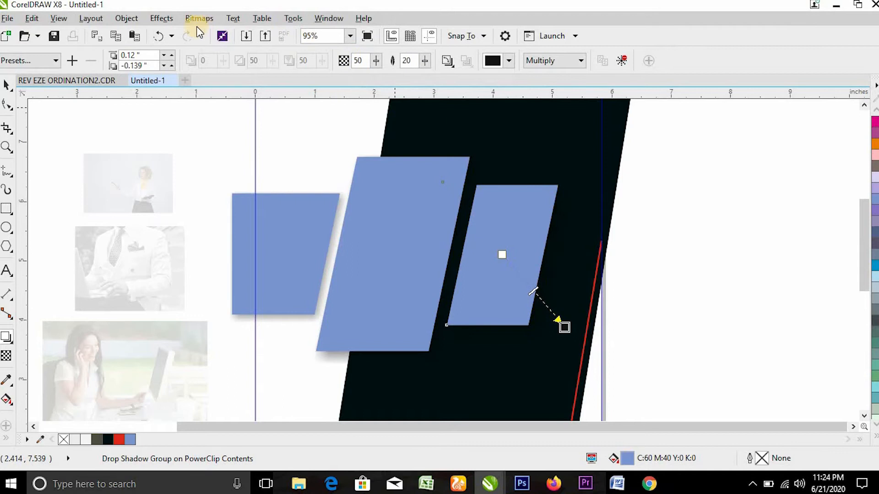
pyautogui.click(130, 18)
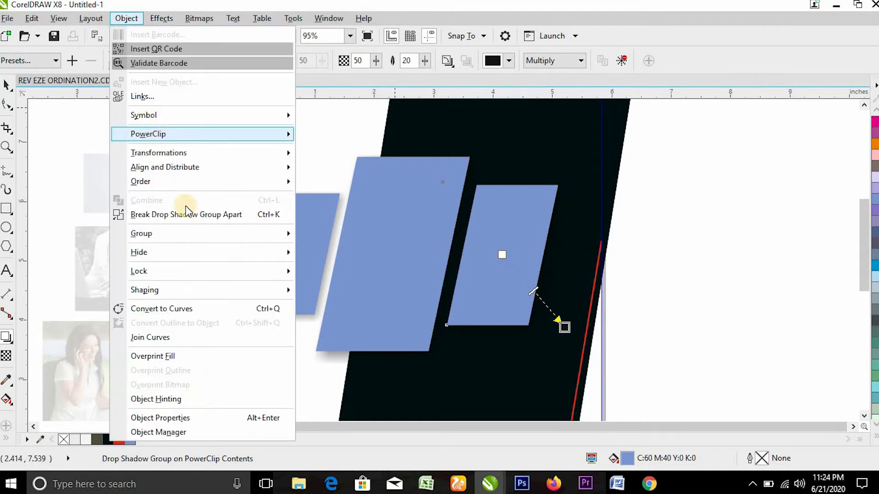
pyautogui.click(191, 221)
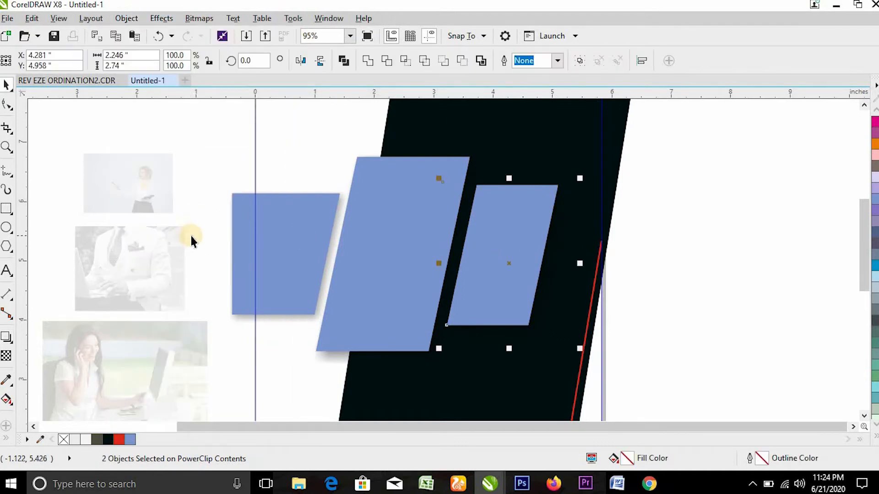
pyautogui.click(187, 161)
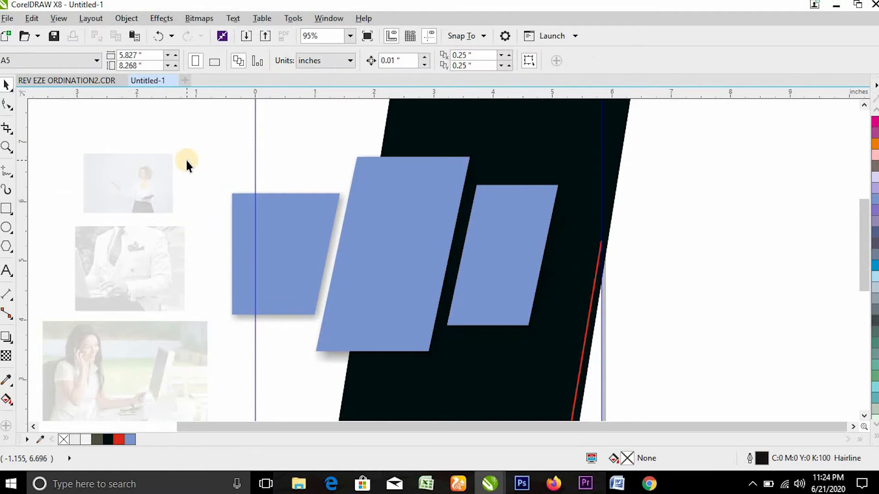
# - Draw an outline-free vertical bar about 0.11 by 1.29 inches left of the blue shapes, filled dark red (C:9 M:100 Y:88 K:45)
pyautogui.click(9, 209)
pyautogui.moveTo(207, 212); pyautogui.dragTo(213, 291)
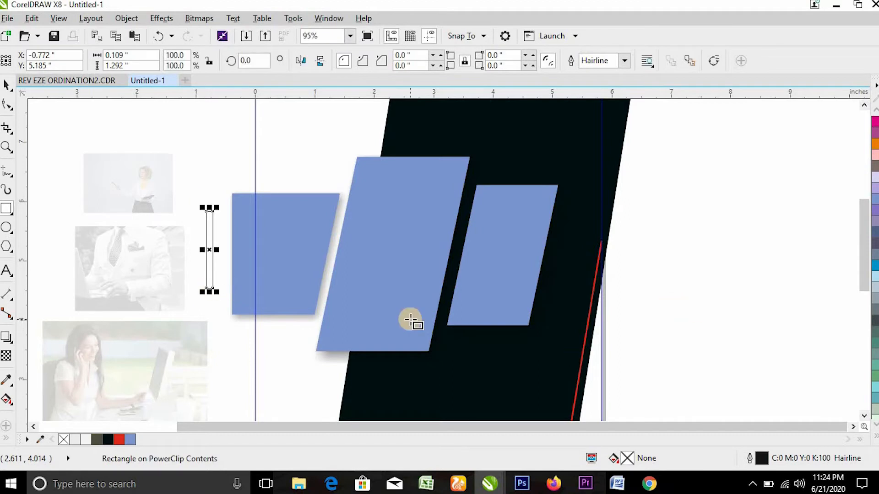
pyautogui.click(877, 436)
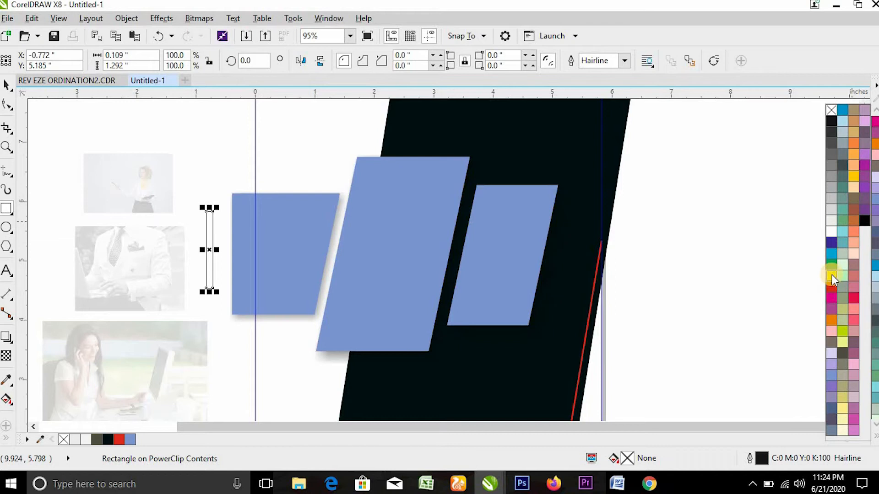
pyautogui.moveTo(832, 287); pyautogui.dragTo(820, 308)
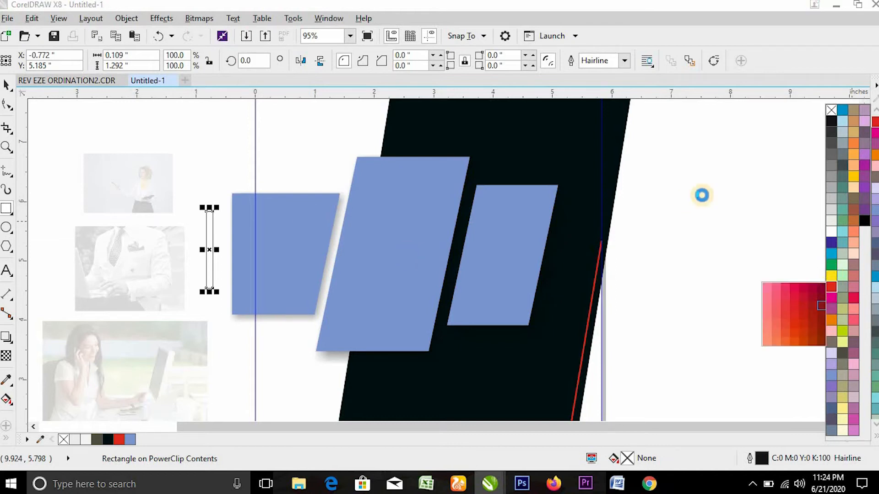
pyautogui.click(876, 441)
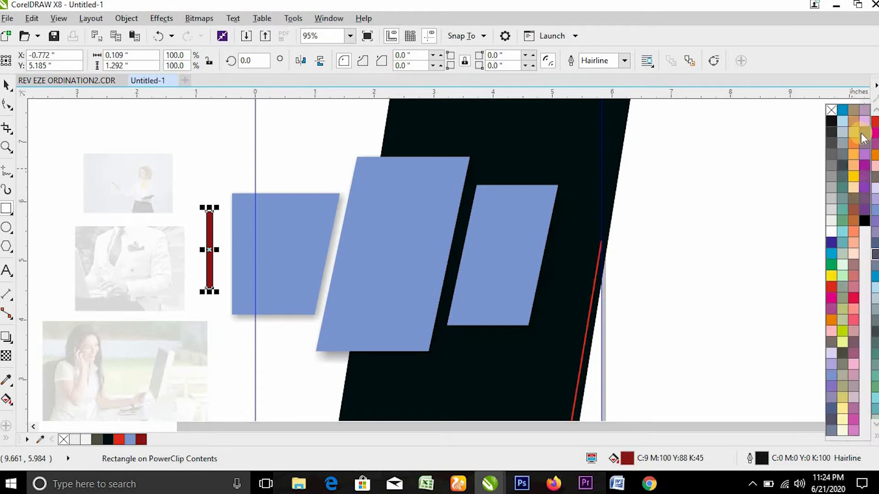
pyautogui.rightClick(833, 109)
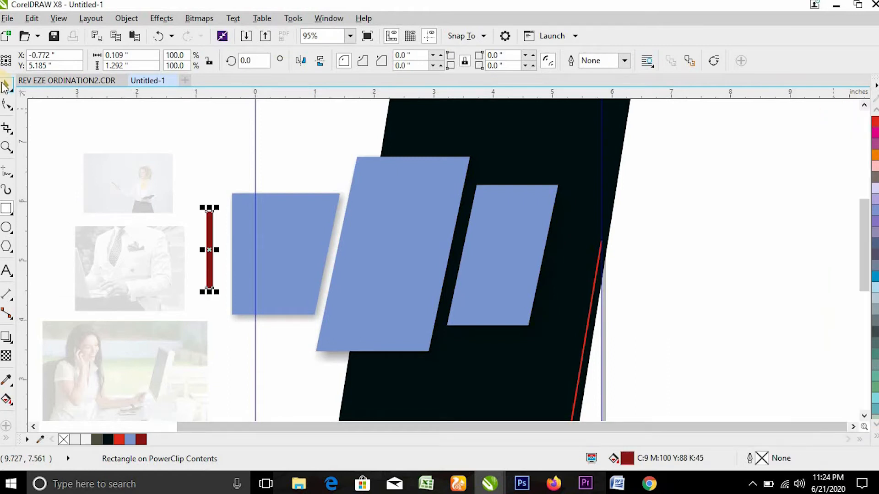
# - Place the dark red bar behind the leftmost blue shape's lower edge and skew it to follow the parallelograms' slant
pyautogui.moveTo(233, 268); pyautogui.dragTo(274, 297)
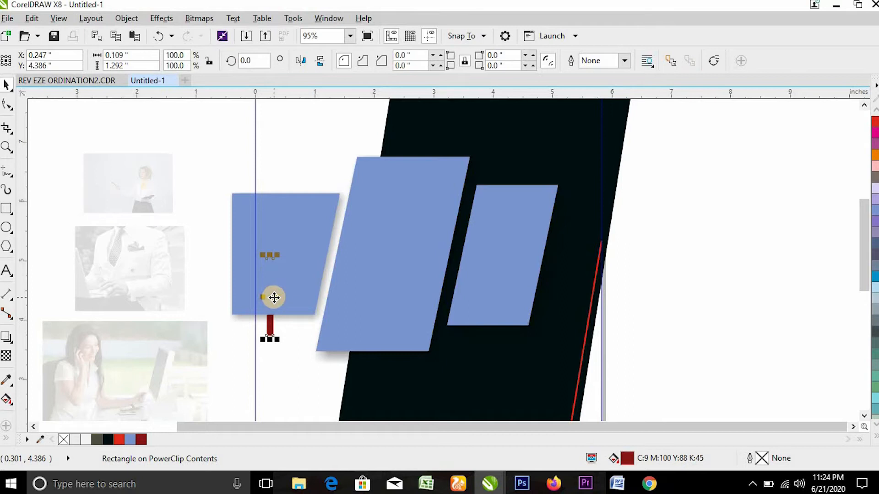
pyautogui.click(273, 298)
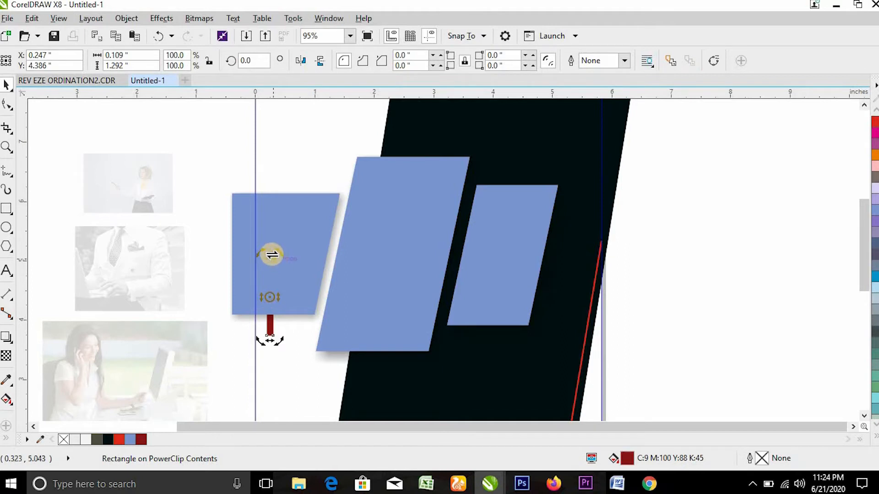
pyautogui.moveTo(271, 255); pyautogui.dragTo(287, 258)
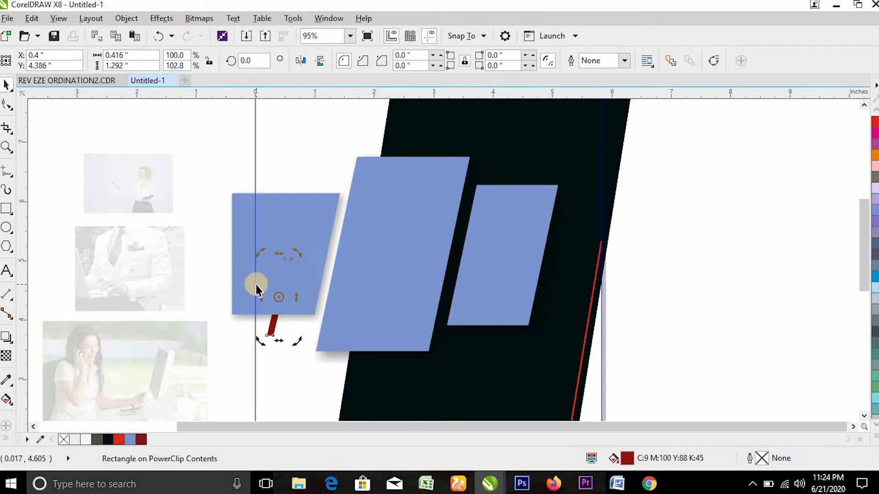
# - Draw an outline-free vertical bar about 0.07 by 0.99 inches across the leftmost blue shape's upper edge, filled red (C:0 M:100 Y:100 K:0)
pyautogui.click(4, 209)
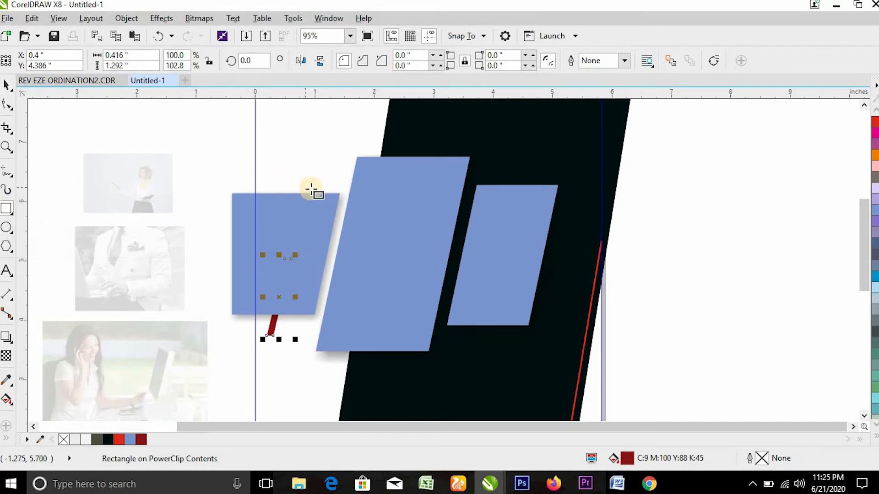
pyautogui.moveTo(300, 167); pyautogui.dragTo(300, 229)
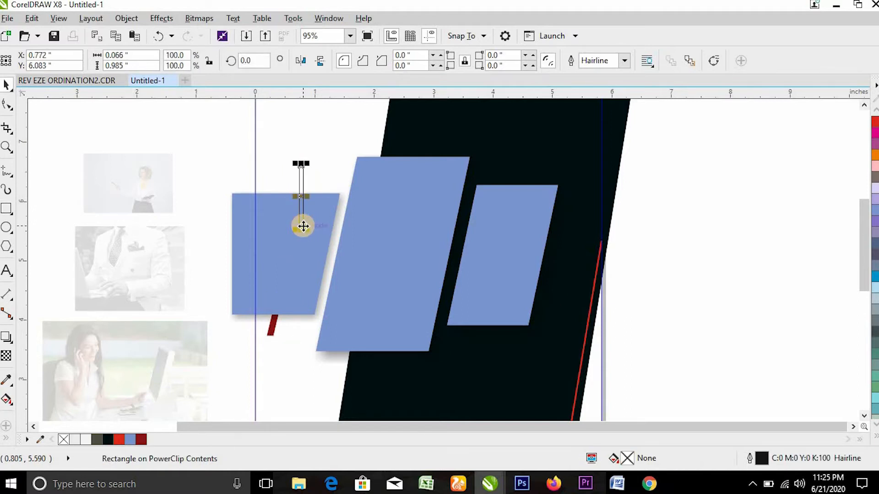
pyautogui.click(875, 122)
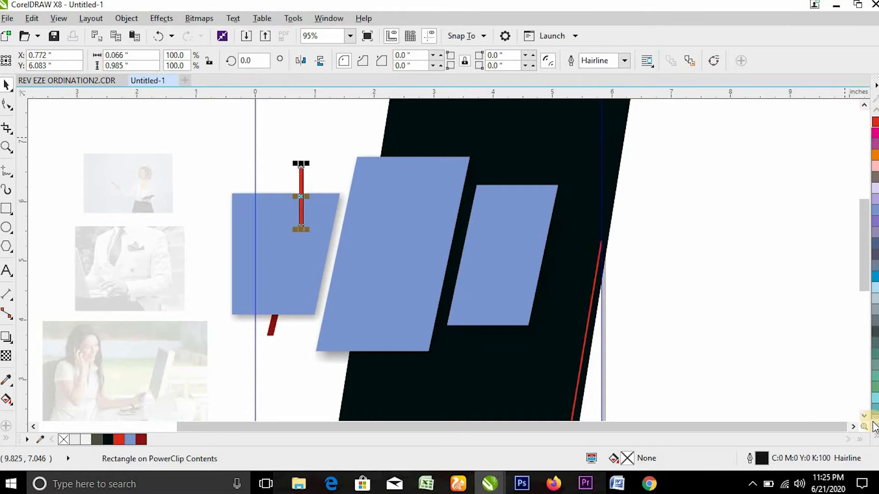
pyautogui.click(876, 439)
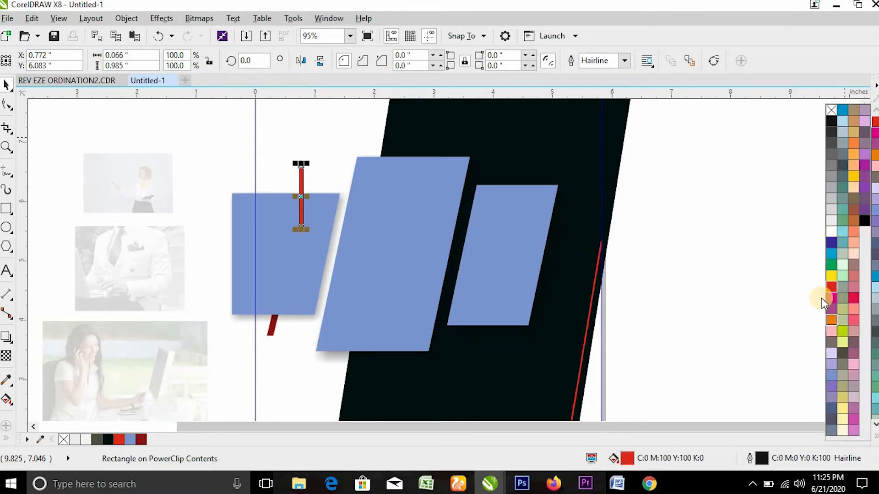
pyautogui.rightClick(830, 114)
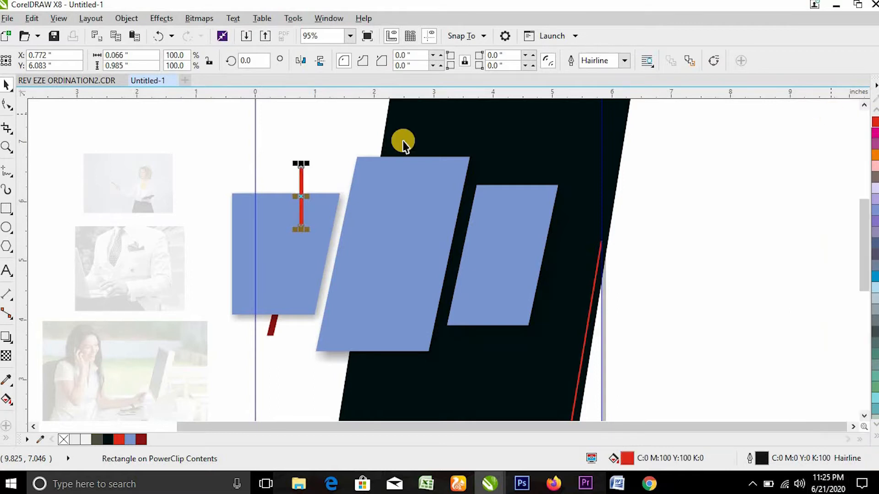
# - Skew the thin red bar to lean right and place it behind the leftmost blue shape's upper edge
pyautogui.click(303, 175)
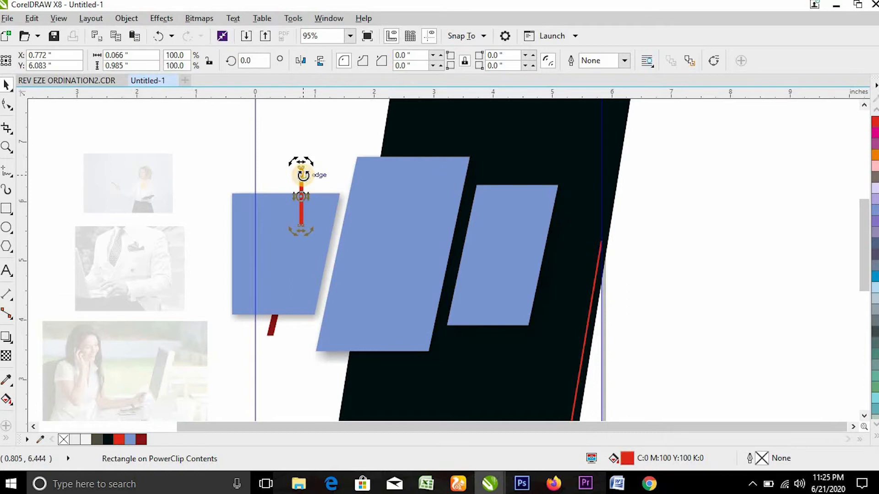
pyautogui.moveTo(301, 166); pyautogui.dragTo(321, 168)
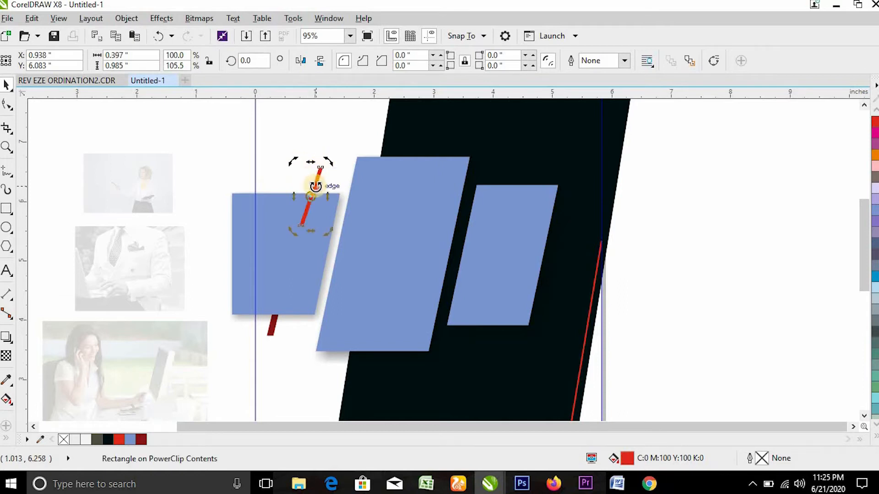
pyautogui.moveTo(319, 202); pyautogui.dragTo(314, 204)
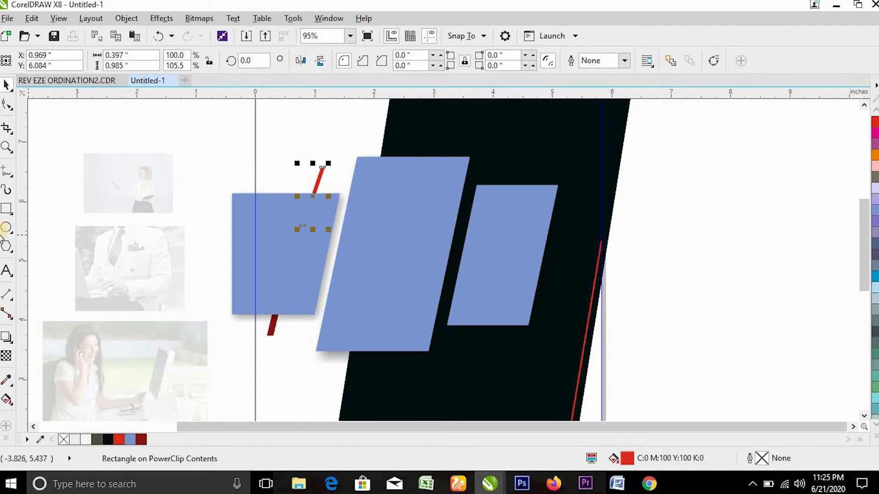
# - Draw a slanted straight line about 1 inch long beside the thin red bar and color its outline red
pyautogui.click(10, 171)
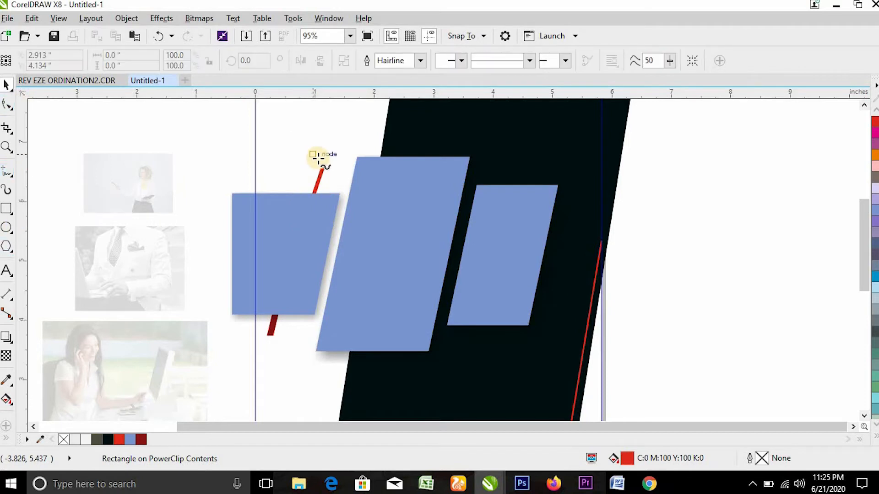
pyautogui.click(319, 156)
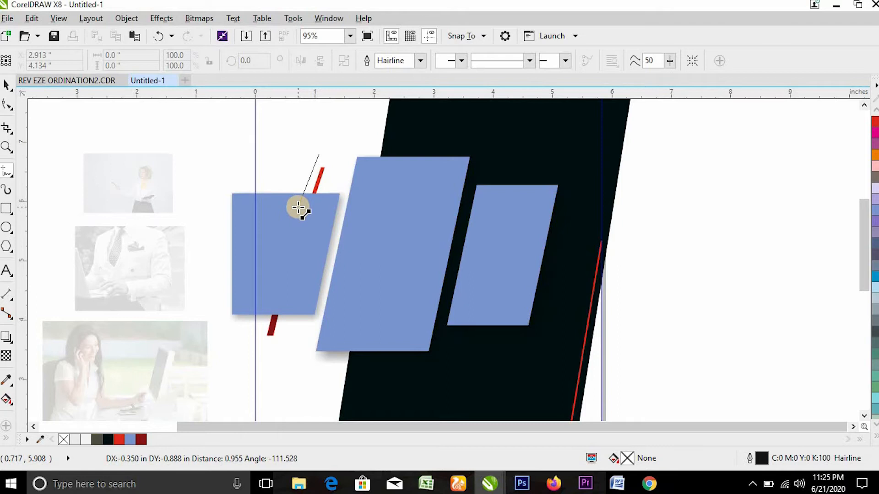
pyautogui.click(300, 211)
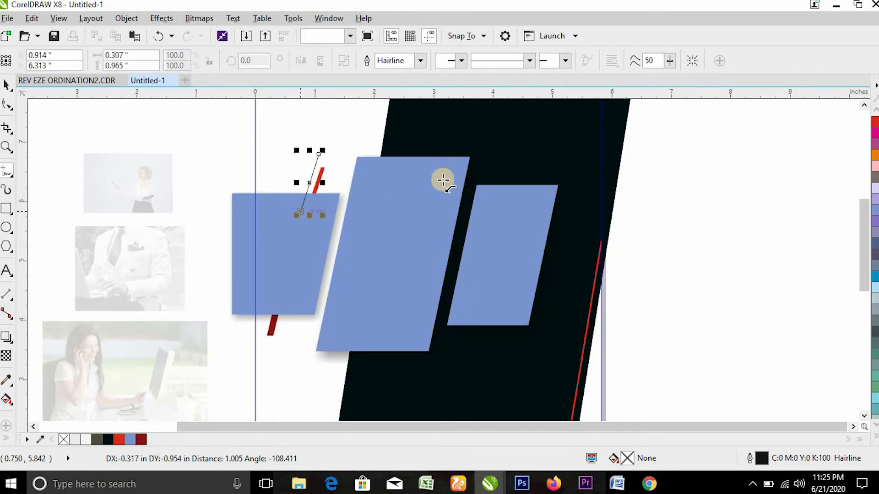
pyautogui.rightClick(875, 122)
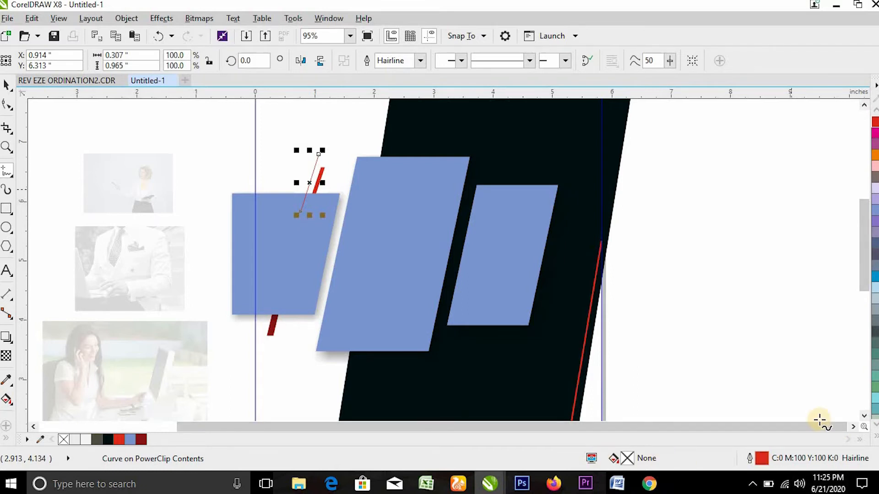
# - Set the slanted line's outline to 2.0 pt in dark red (C:6 M:98 Y:85 K:26) and place it behind the leftmost blue shape
pyautogui.doubleClick(761, 458)
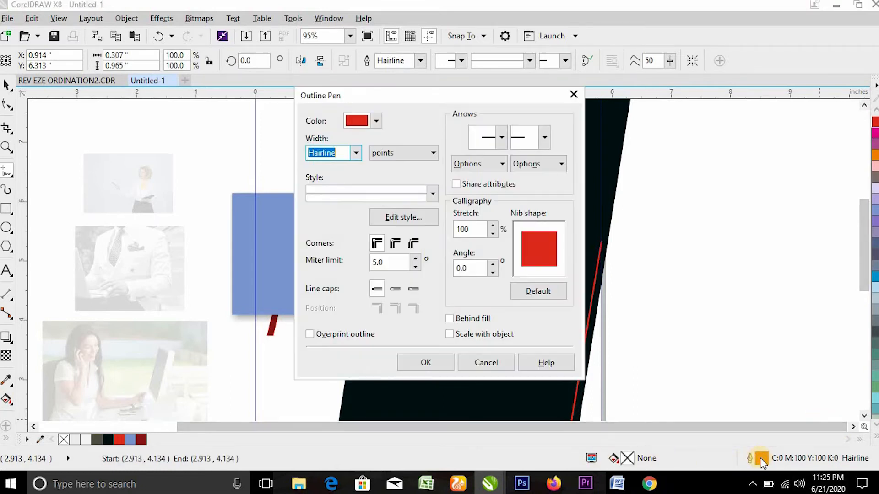
pyautogui.click(355, 153)
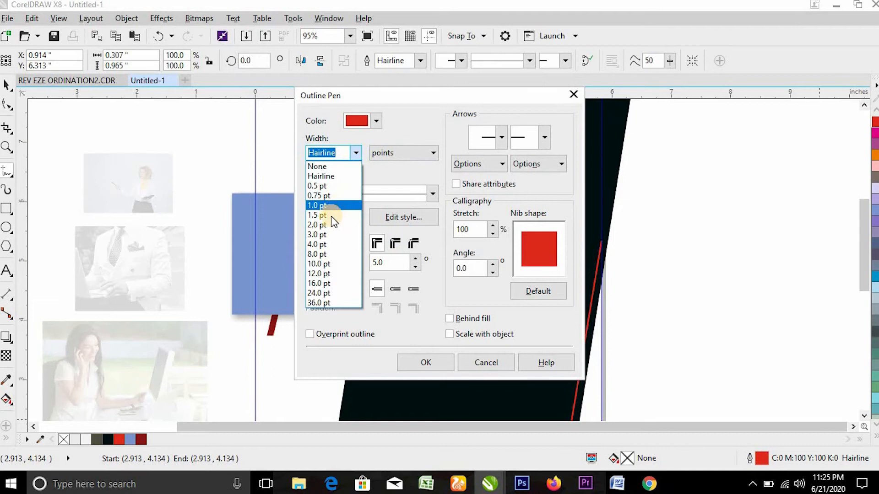
pyautogui.click(325, 226)
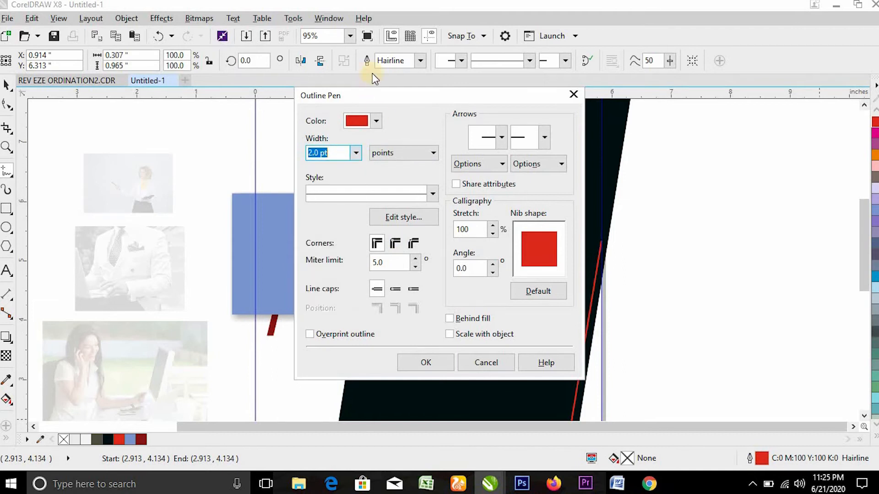
pyautogui.click(376, 120)
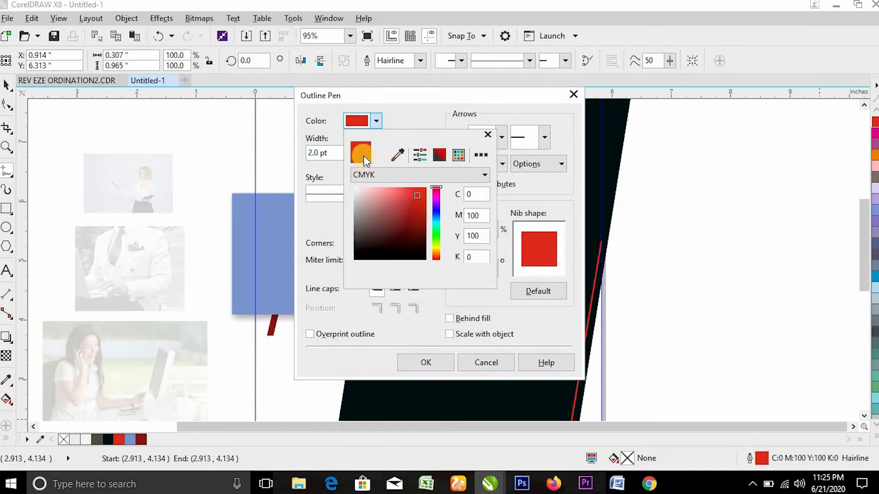
pyautogui.click(392, 206)
pyautogui.moveTo(392, 206); pyautogui.dragTo(405, 209)
pyautogui.click(408, 212)
pyautogui.click(441, 361)
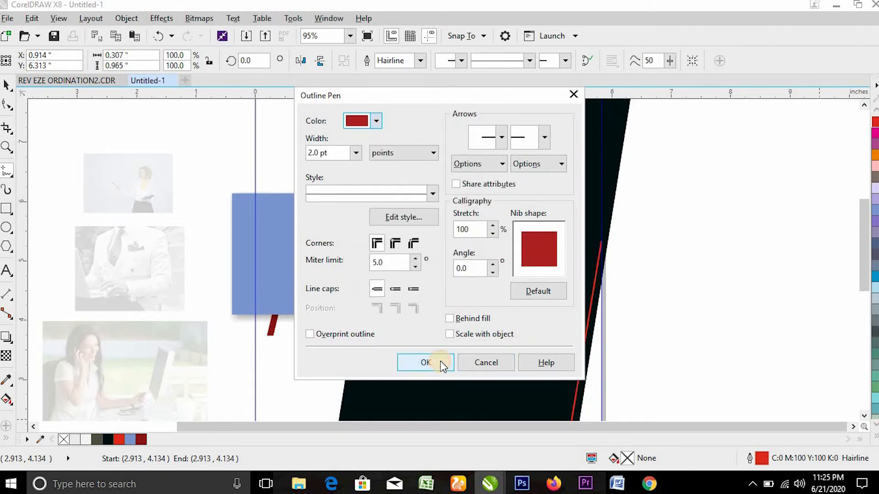
pyautogui.click(440, 362)
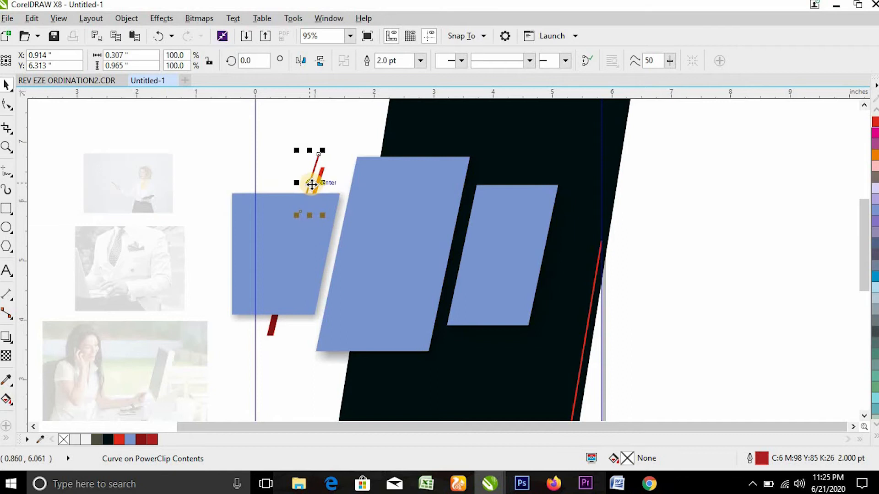
# - Copy the dark red line to the middle parallelogram's upper edge, extend its lower end to about 1.58 inches overall height, and place it behind
pyautogui.moveTo(312, 183); pyautogui.dragTo(398, 136)
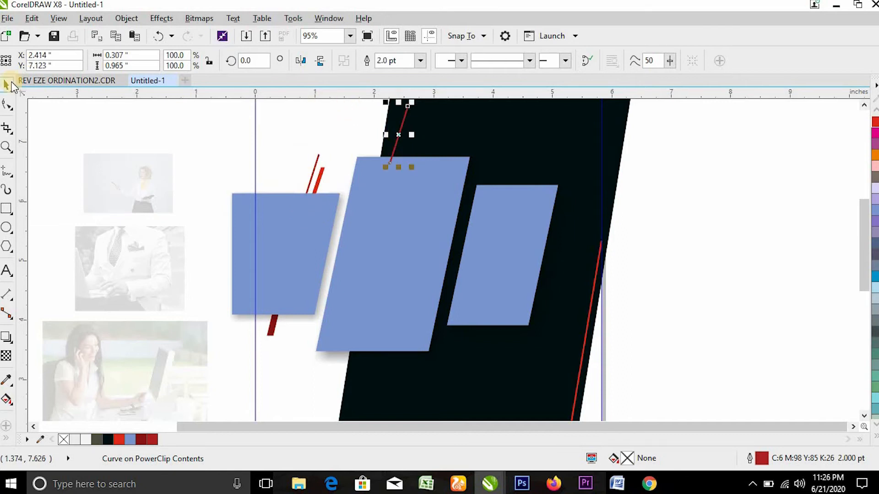
pyautogui.click(8, 104)
pyautogui.moveTo(389, 163); pyautogui.dragTo(386, 199)
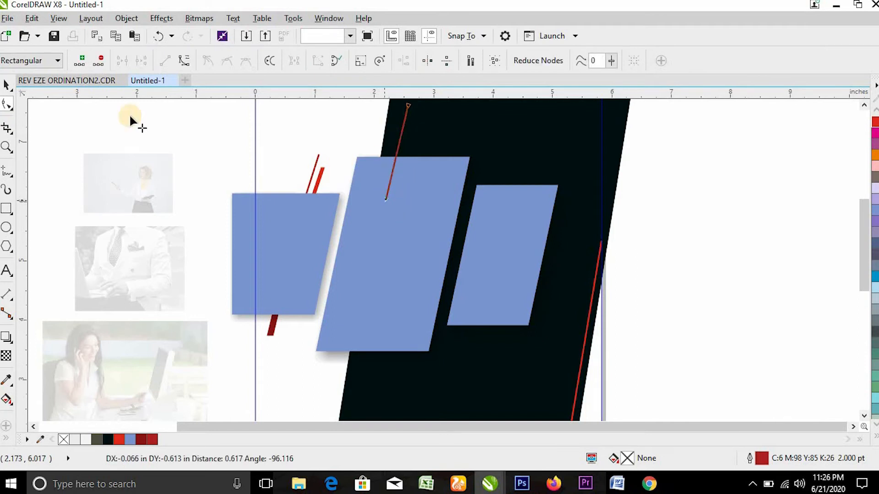
pyautogui.click(6, 83)
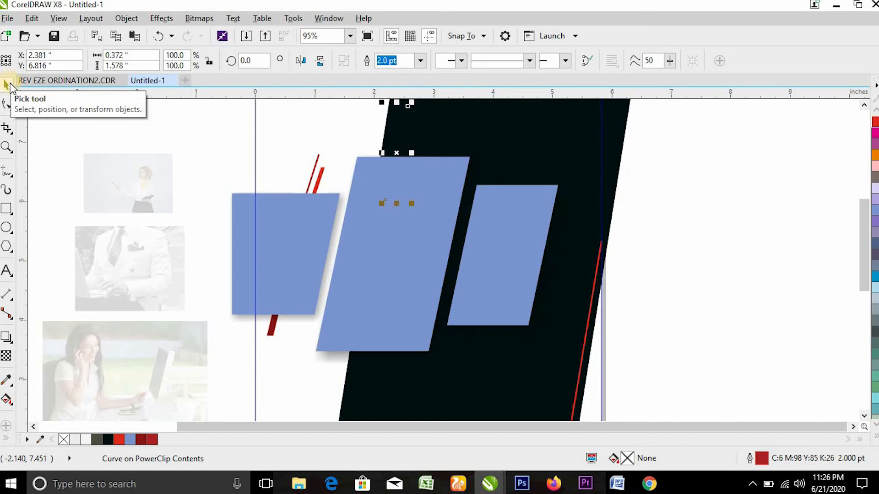
# - Lock the large dark slanted panel
pyautogui.click(467, 137)
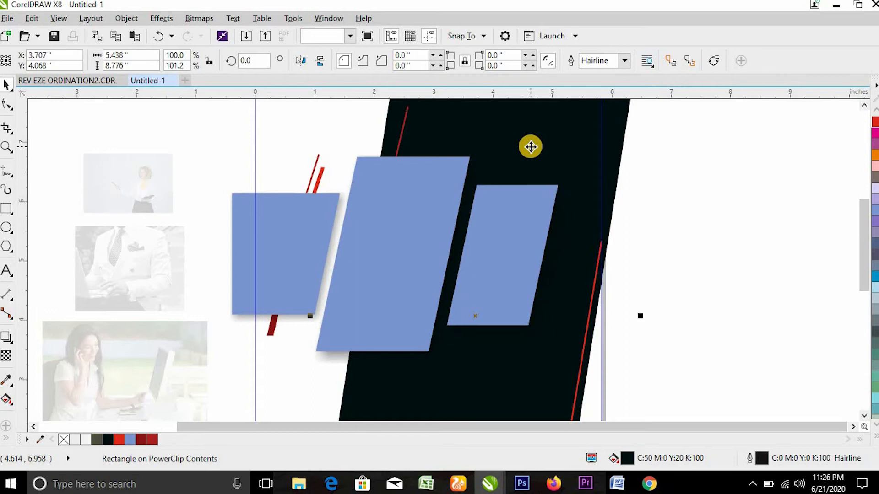
pyautogui.click(864, 105)
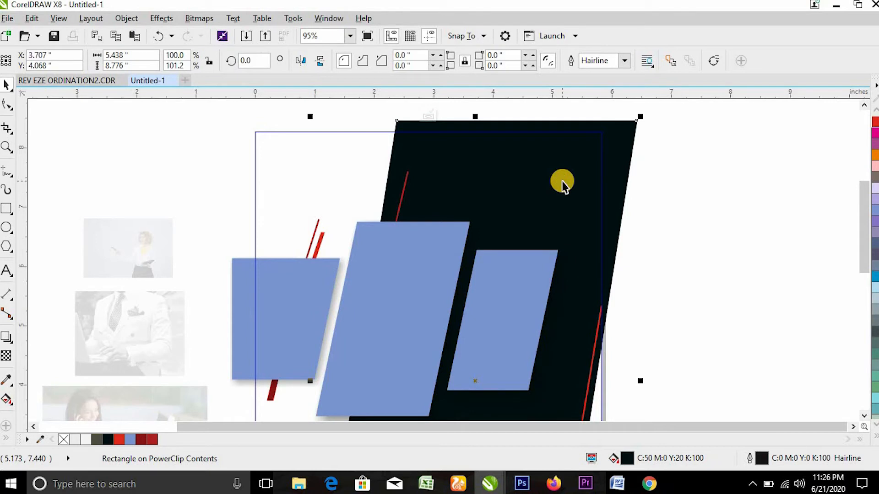
pyautogui.rightClick(563, 182)
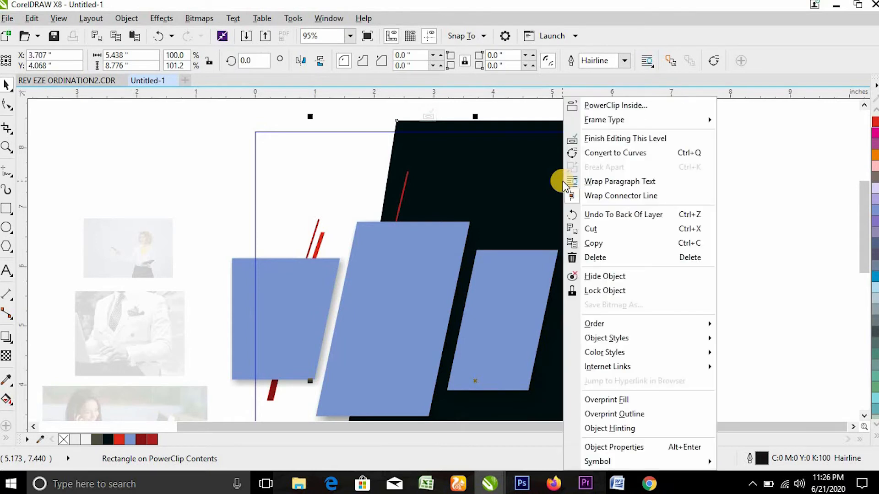
pyautogui.click(615, 289)
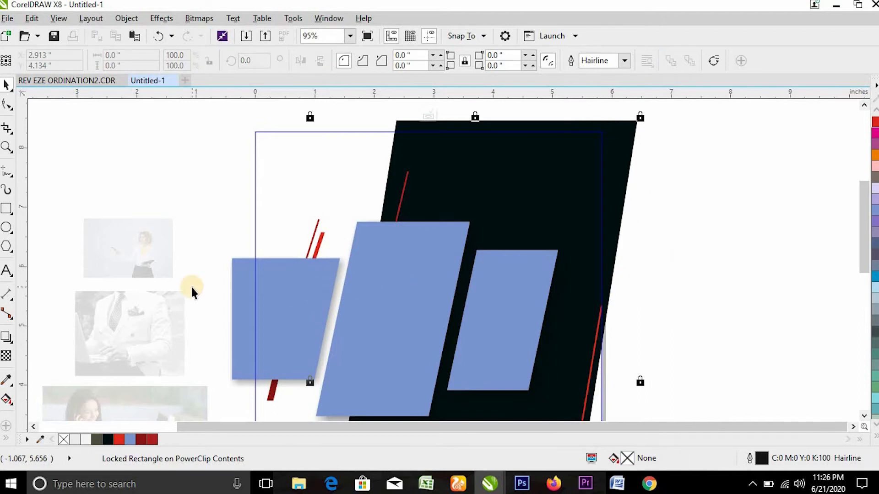
# - Copy the slanted red bar to the upper edge of the middle parallelogram, near its right corner, and place it behind that shape
pyautogui.click(317, 248)
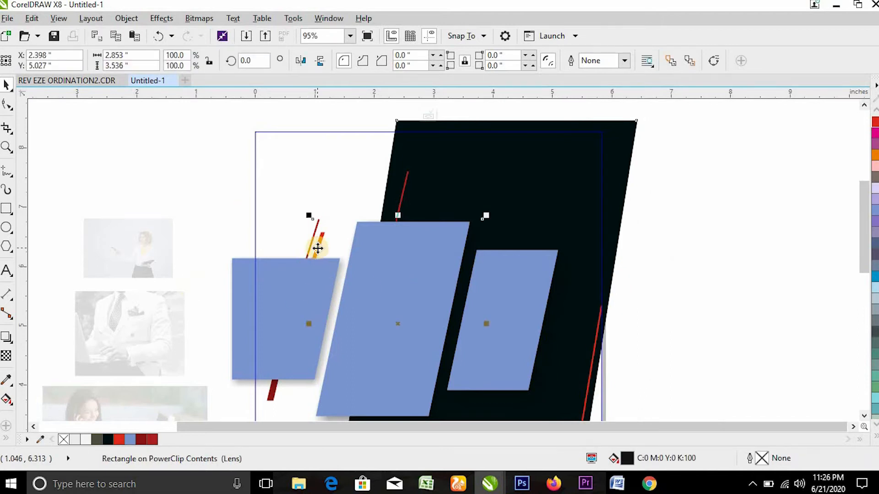
pyautogui.moveTo(357, 163); pyautogui.dragTo(288, 237)
pyautogui.click(317, 222)
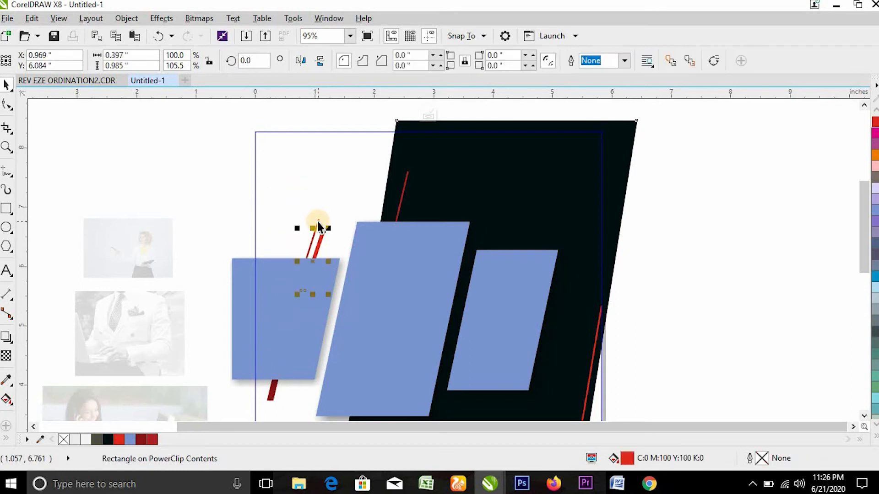
pyautogui.moveTo(315, 261); pyautogui.dragTo(452, 218)
pyautogui.hotkey('shift', 'pagedown')
pyautogui.hotkey('ctrl', 'pageup')
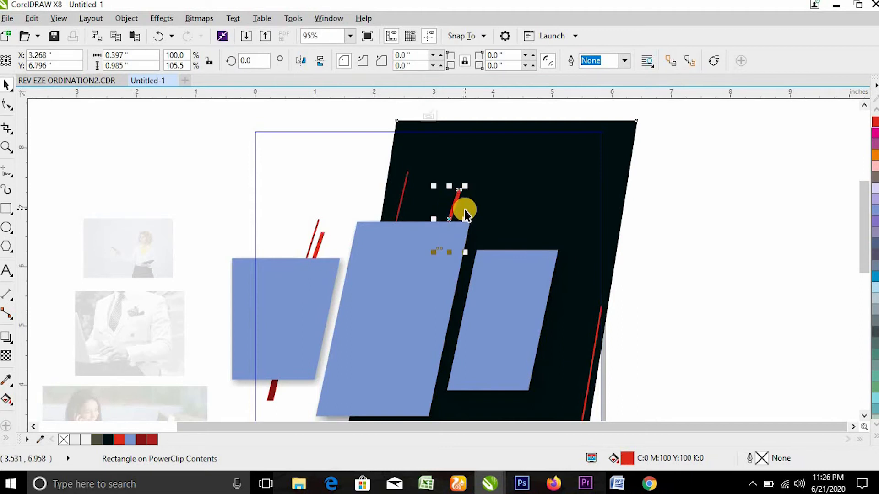
pyautogui.moveTo(451, 251); pyautogui.dragTo(448, 232)
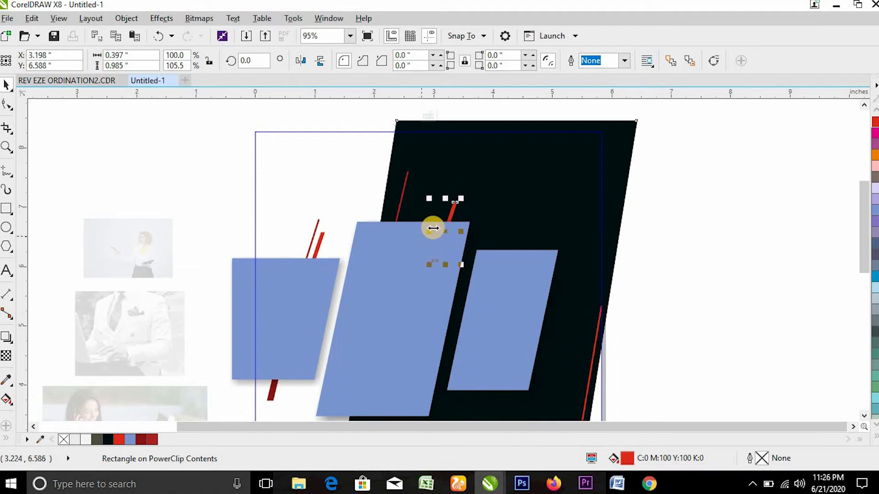
# - Draw an outline-free rectangle about 0.33 by 1.05 inches across the middle parallelogram's lower edge, filled red (C:0 M:100 Y:100 K:0)
pyautogui.click(863, 416)
pyautogui.click(863, 416)
pyautogui.click(863, 416)
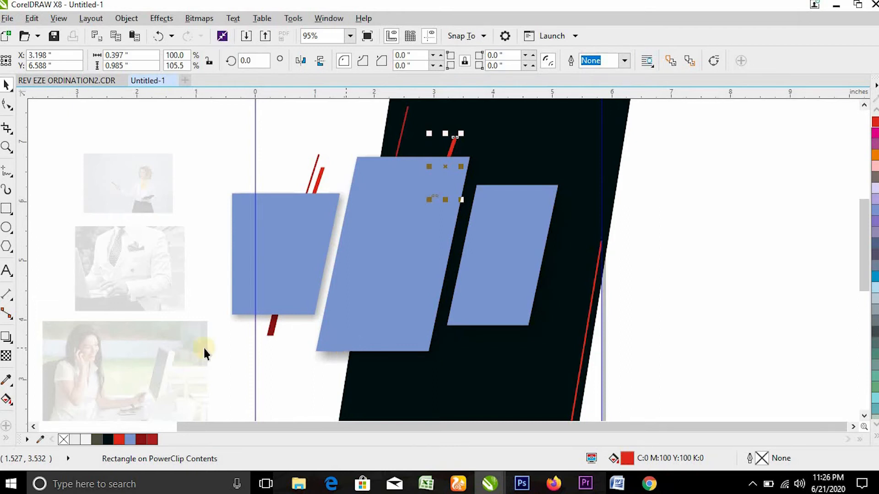
pyautogui.click(8, 210)
pyautogui.moveTo(386, 311); pyautogui.dragTo(346, 372)
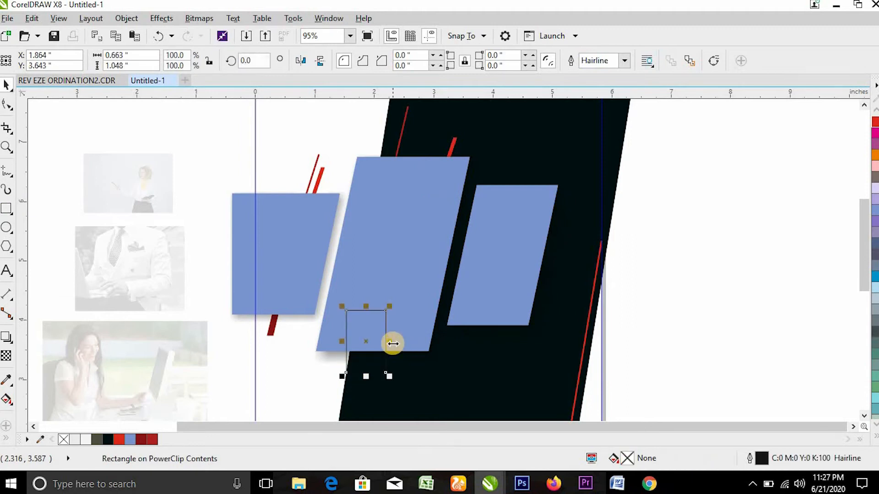
pyautogui.moveTo(382, 343); pyautogui.dragTo(367, 343)
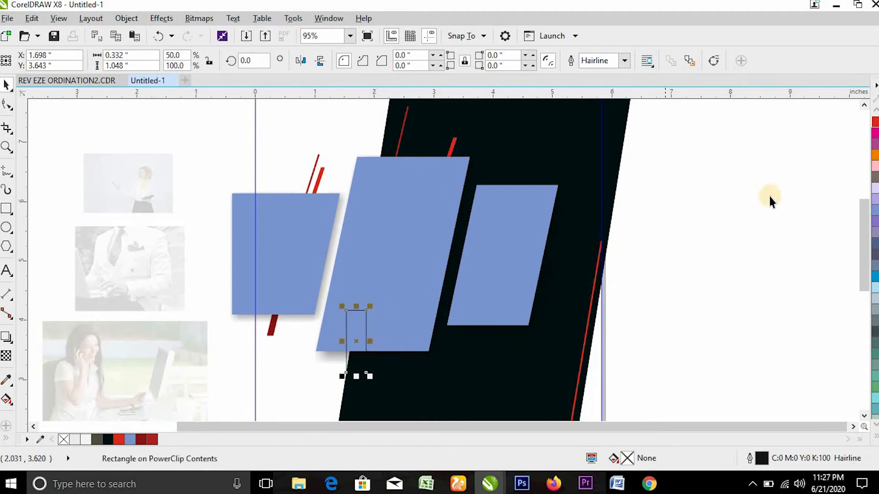
pyautogui.click(875, 123)
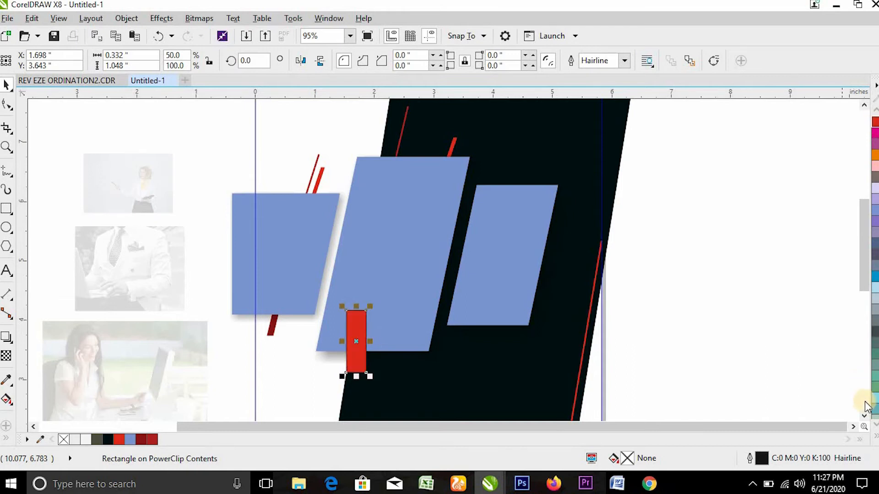
pyautogui.click(877, 436)
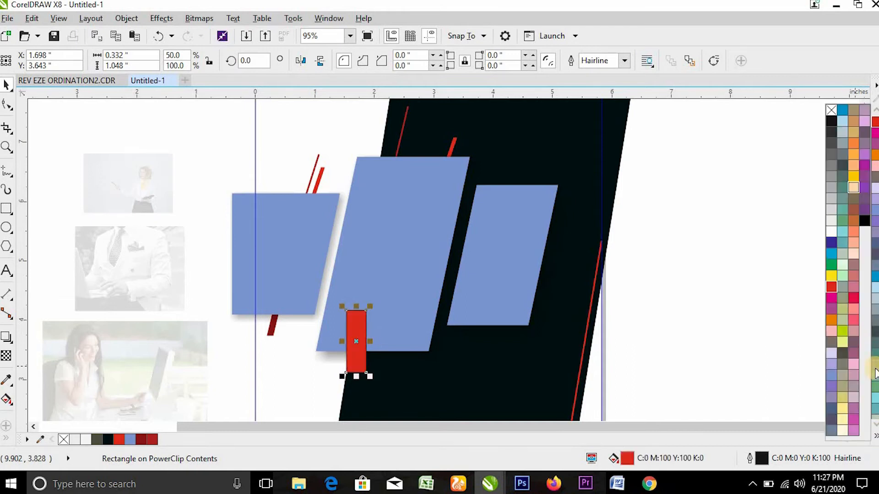
pyautogui.rightClick(832, 111)
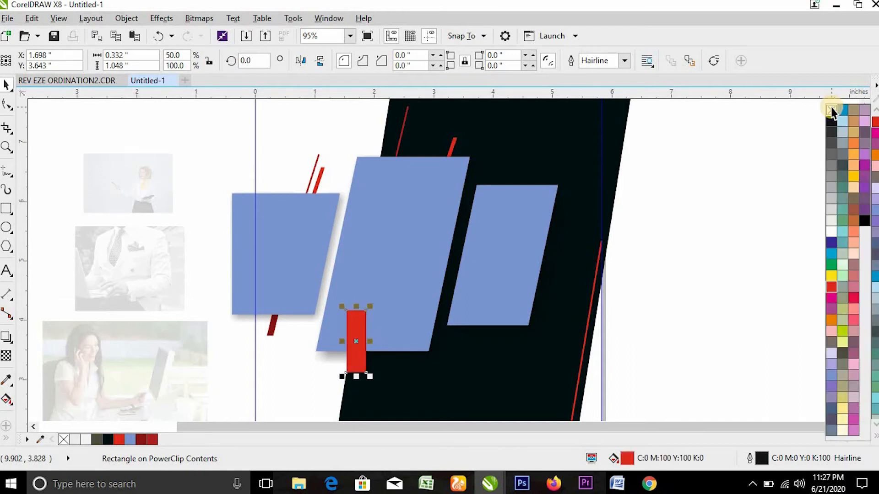
# - Skew the red bar at the middle parallelogram's lower edge to match its slant, about 0.50 inches overall width
pyautogui.click(360, 322)
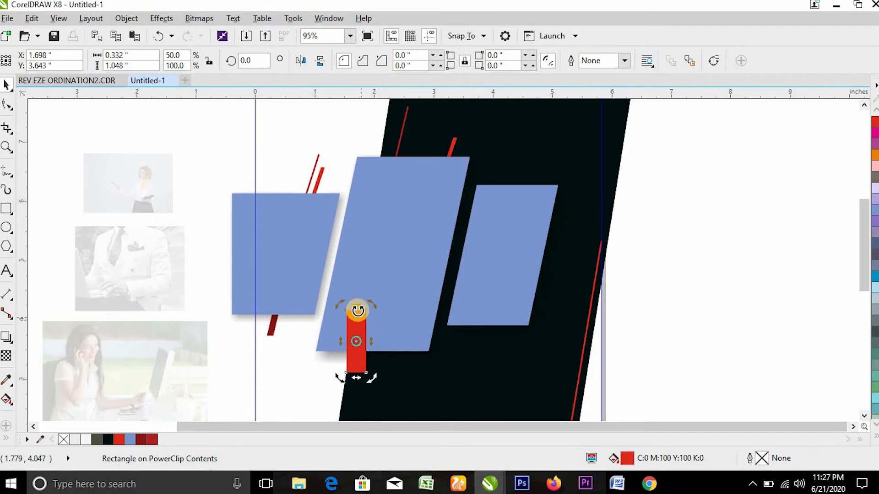
pyautogui.moveTo(355, 305)
pyautogui.mouseDown()
pyautogui.moveTo(377, 311)
pyautogui.moveTo(373, 323)
pyautogui.moveTo(348, 308)
pyautogui.mouseUp()
pyautogui.click(374, 328)
pyautogui.moveTo(353, 380); pyautogui.dragTo(347, 379)
pyautogui.click(355, 328)
# - Place the slanted red bar behind the middle parallelogram and shift it slightly down so its lower end sticks out
pyautogui.hotkey('shift', 'pagedown')
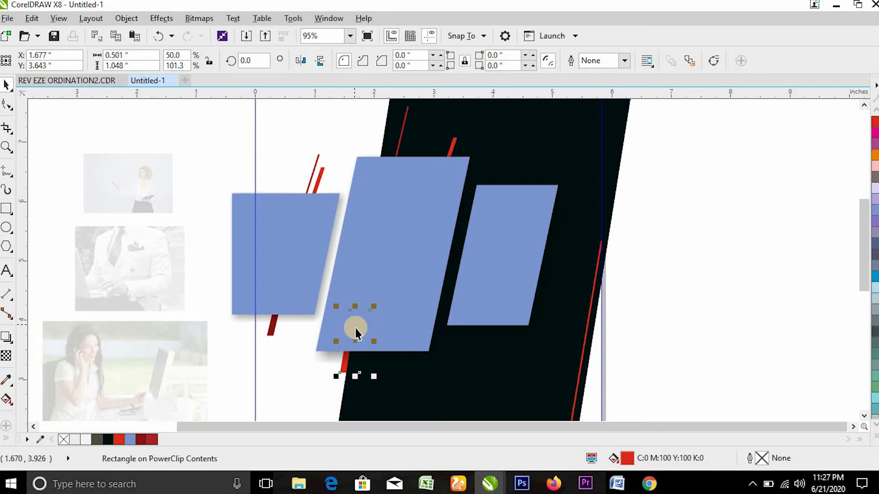
pyautogui.hotkey('ctrl', 'pageup')
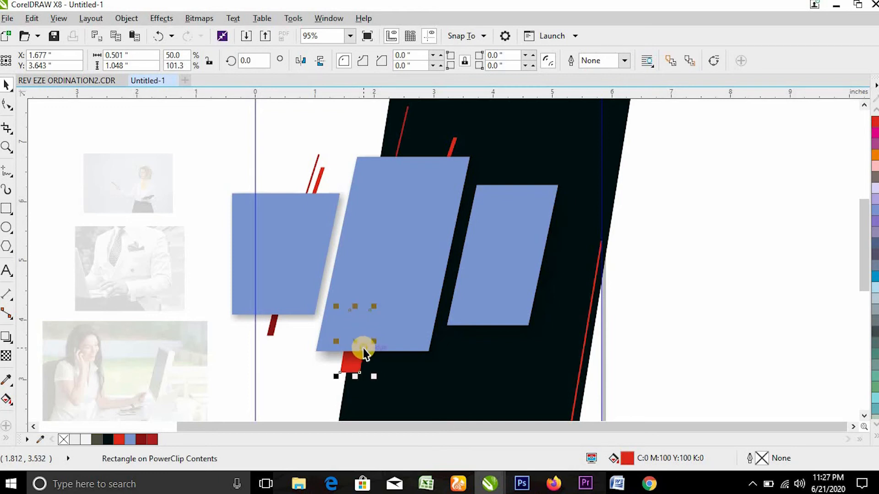
pyautogui.moveTo(355, 342); pyautogui.dragTo(354, 352)
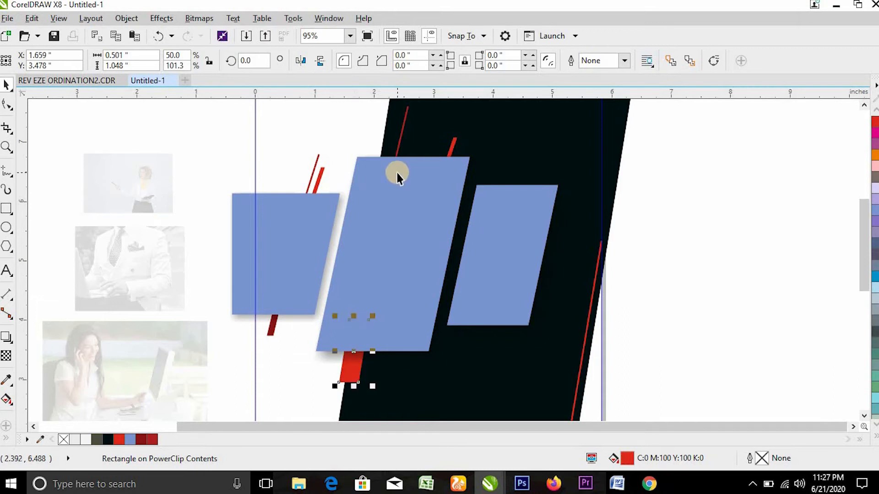
# - Copy the slanted red bar to the right parallelogram's lower-left corner and skew it further to about 0.58 inches overall width
pyautogui.moveTo(361, 356); pyautogui.dragTo(463, 310)
pyautogui.click(463, 309)
pyautogui.moveTo(466, 276); pyautogui.dragTo(471, 304)
pyautogui.click(466, 304)
pyautogui.click(471, 303)
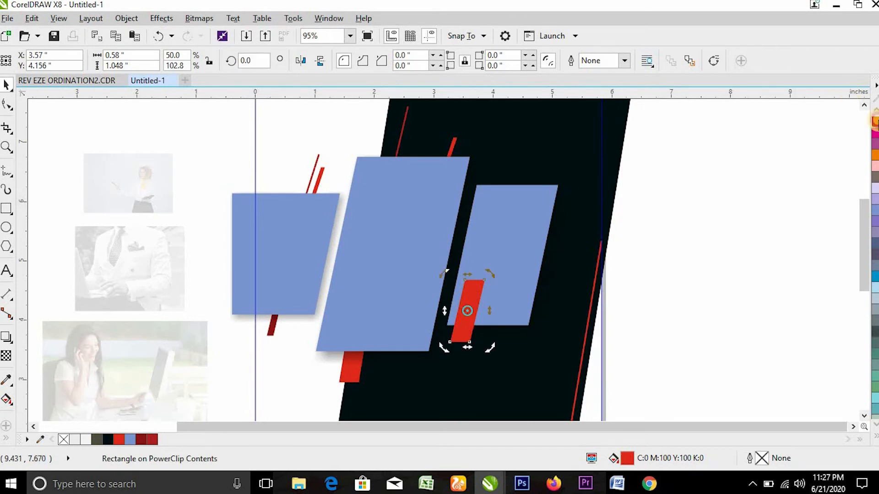
# - Fill the copied bar dark red (C:6 M:100 Y:100 K:29) and place it behind the right parallelogram, ending the frame edit
pyautogui.moveTo(875, 121); pyautogui.dragTo(855, 147)
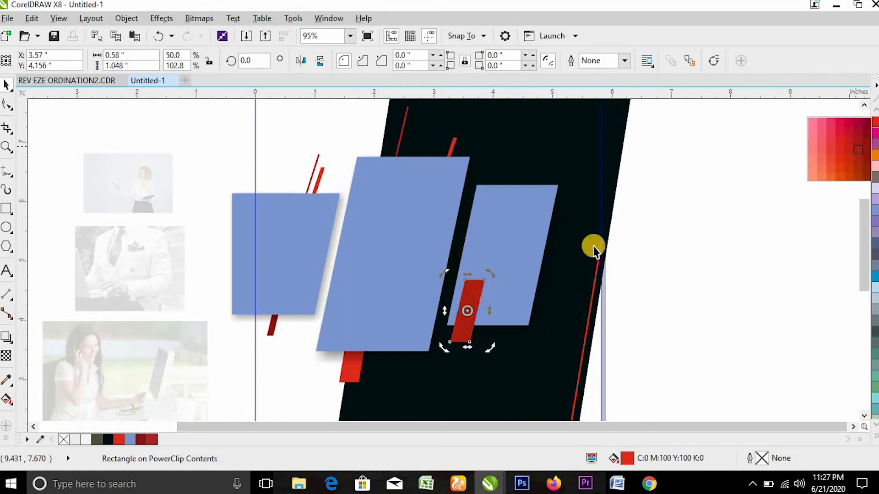
pyautogui.hotkey('shift', 'pageup')
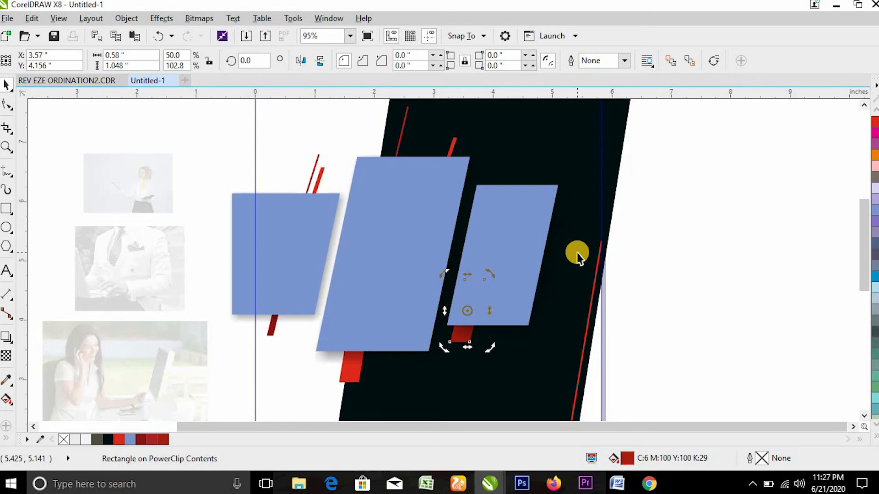
pyautogui.keyDown('ctrl'); pyautogui.click(632, 279); pyautogui.keyUp('ctrl')
pyautogui.click(633, 278)
pyautogui.press('F4')
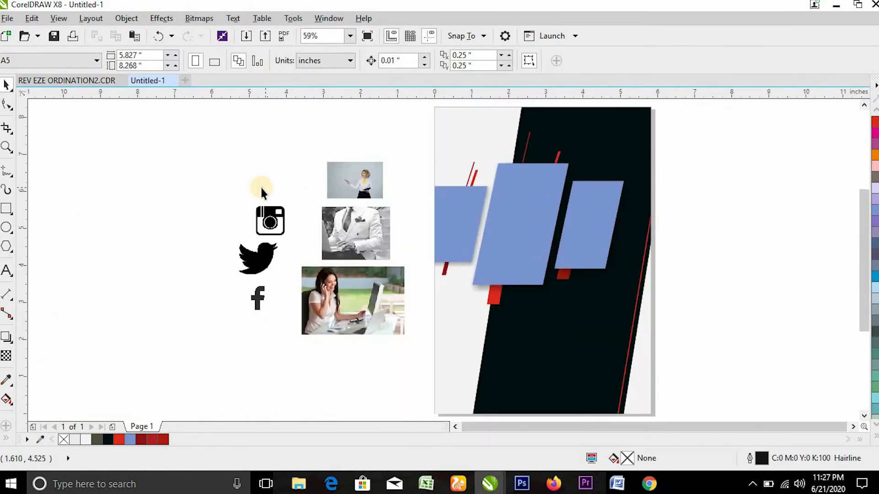
# - PowerClip the three portrait photos beside the page into the flyer's page frame
pyautogui.click(389, 311)
pyautogui.keyDown('shift'); pyautogui.click(370, 246); pyautogui.keyUp('shift')
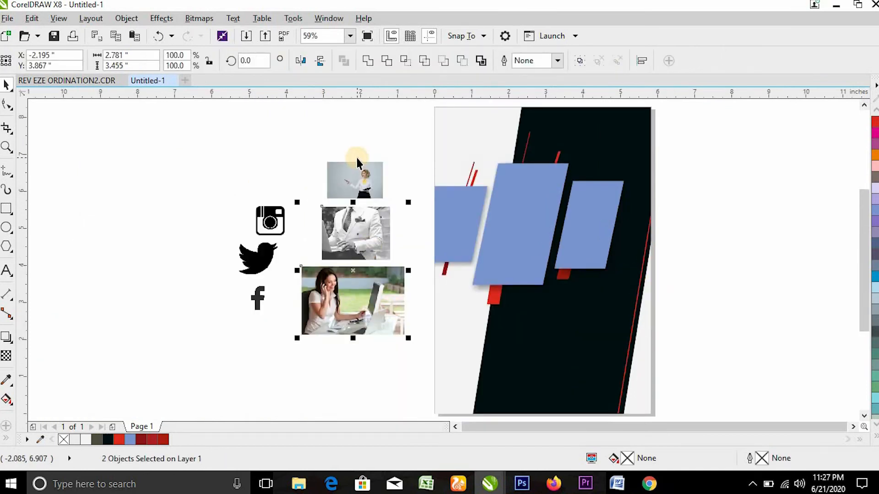
pyautogui.keyDown('shift'); pyautogui.click(356, 158); pyautogui.keyUp('shift')
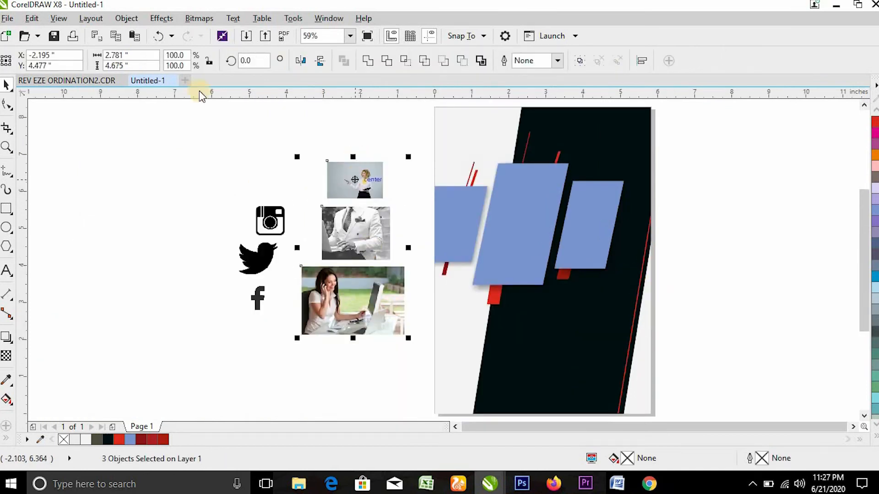
pyautogui.click(123, 19)
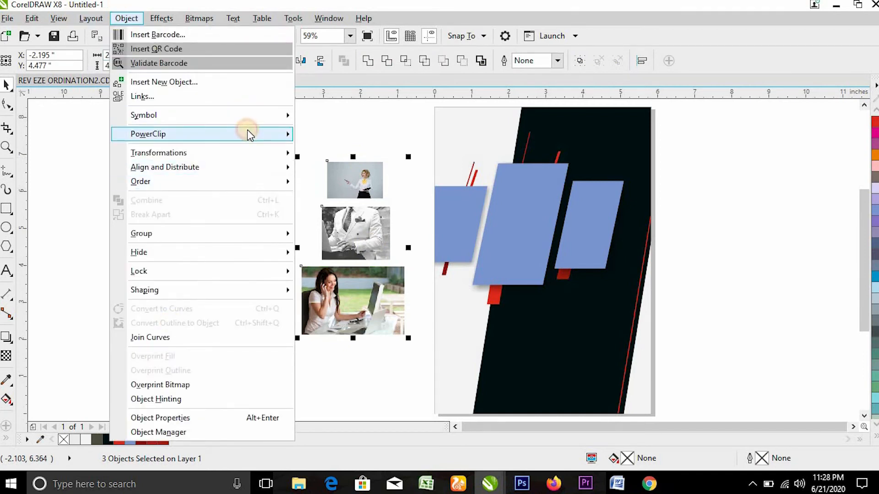
pyautogui.moveTo(247, 133)
pyautogui.click(350, 136)
pyautogui.click(465, 133)
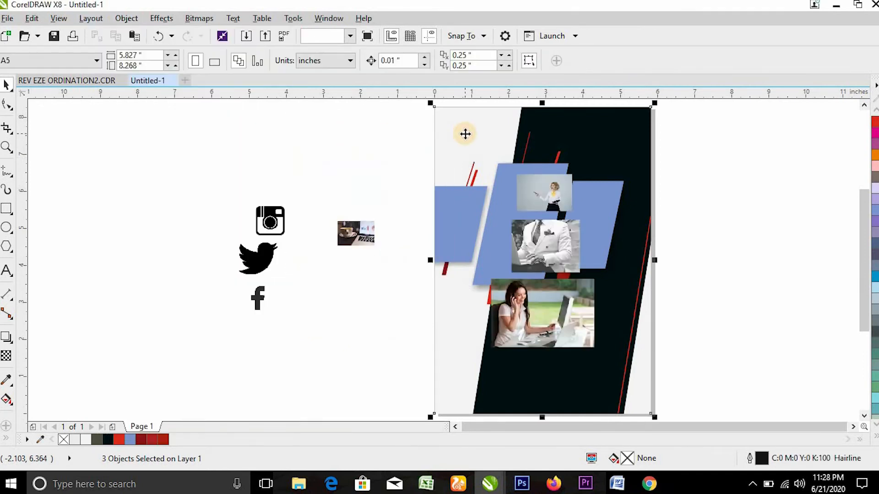
# - Open the page frame's PowerClip contents and move the standing woman and white suit photos off the page's left side
pyautogui.rightClick(466, 134)
pyautogui.click(509, 110)
pyautogui.moveTo(535, 207); pyautogui.dragTo(355, 196)
pyautogui.moveTo(523, 248); pyautogui.dragTo(322, 274)
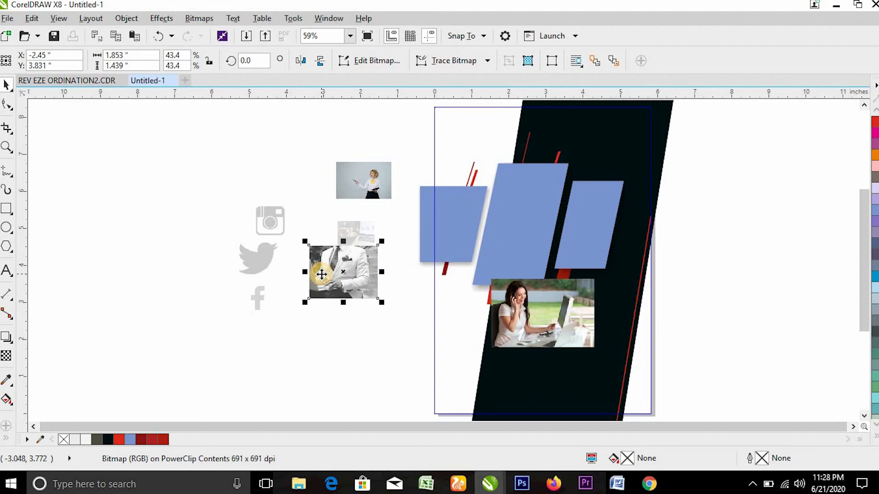
# - PowerClip the white suit photo inside the middle parallelogram
pyautogui.click(128, 17)
pyautogui.moveTo(225, 131)
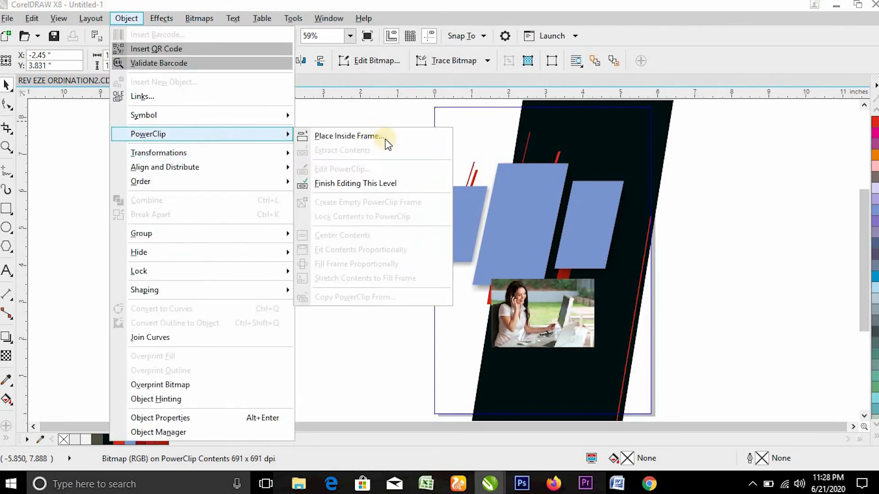
pyautogui.click(386, 138)
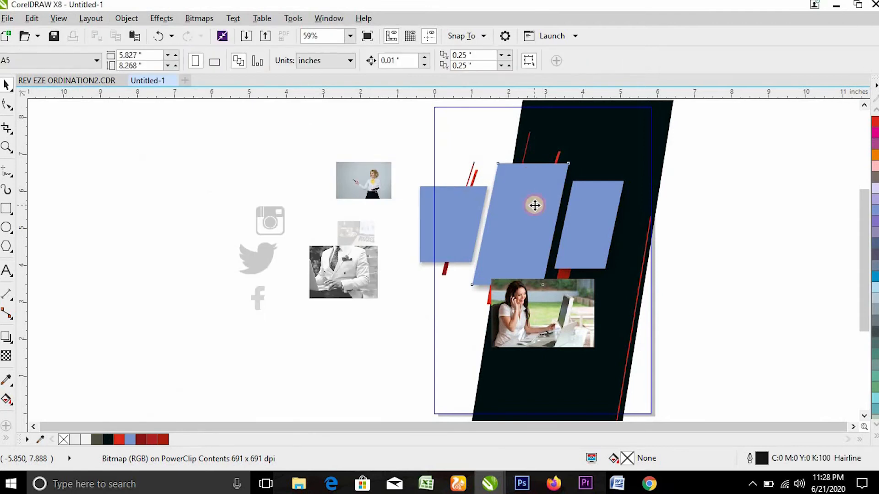
pyautogui.click(534, 205)
# - Edit the middle parallelogram's contents, enlarging the suit photo to about 4.30 by 3.34 inches and positioning it to fill the frame
pyautogui.rightClick(535, 206)
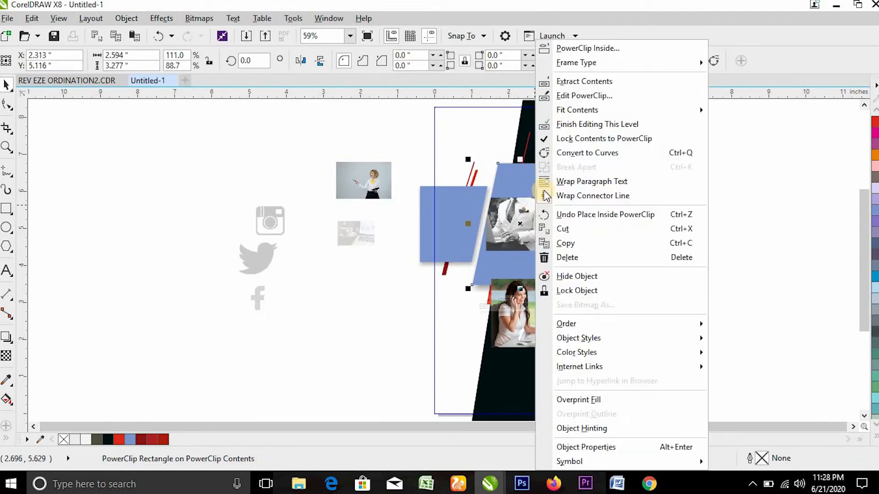
pyautogui.click(588, 98)
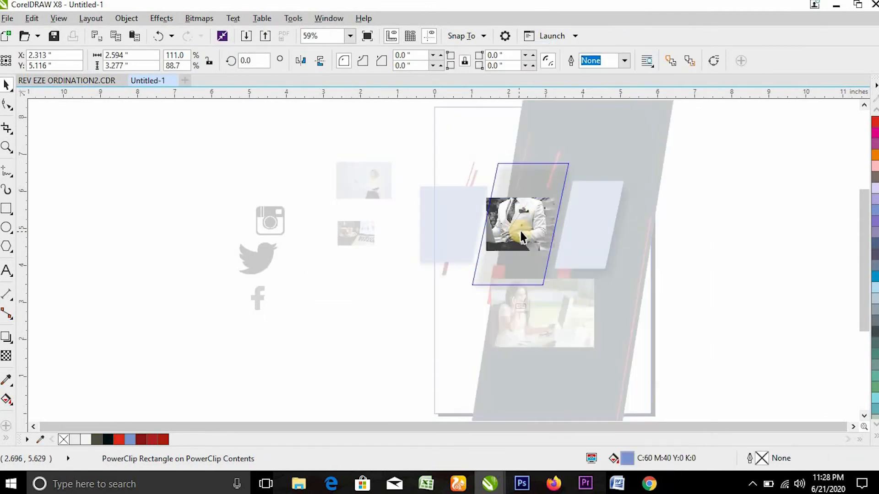
pyautogui.moveTo(559, 192); pyautogui.dragTo(603, 137)
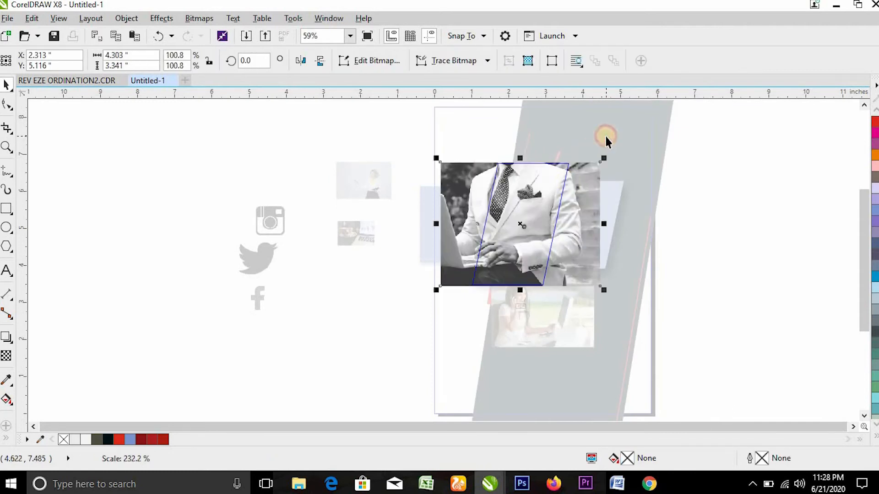
pyautogui.moveTo(575, 211); pyautogui.dragTo(579, 210)
pyautogui.keyDown('ctrl'); pyautogui.click(688, 239); pyautogui.keyUp('ctrl')
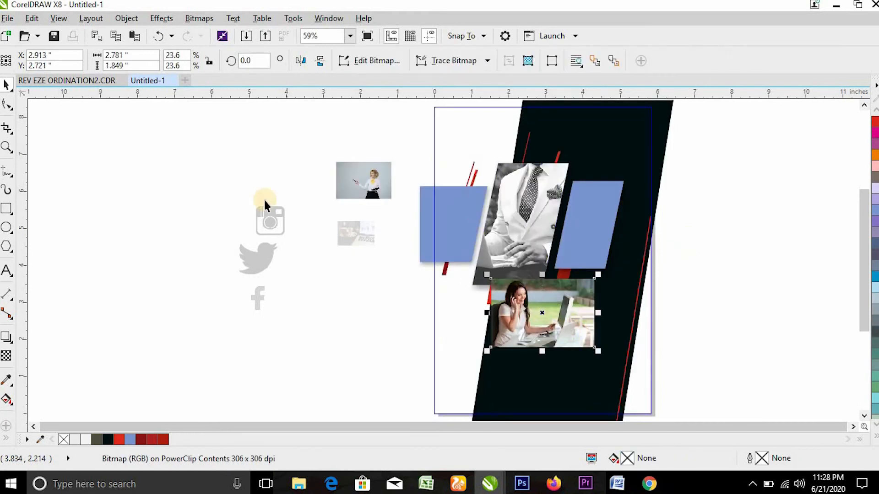
# - PowerClip the photo of the woman on the phone inside the left parallelogram
pyautogui.click(136, 21)
pyautogui.moveTo(228, 145)
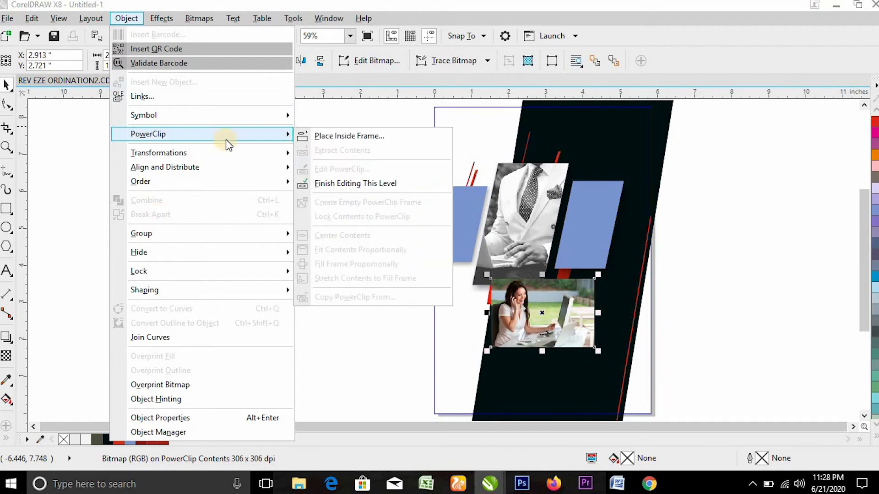
pyautogui.click(373, 135)
pyautogui.click(455, 216)
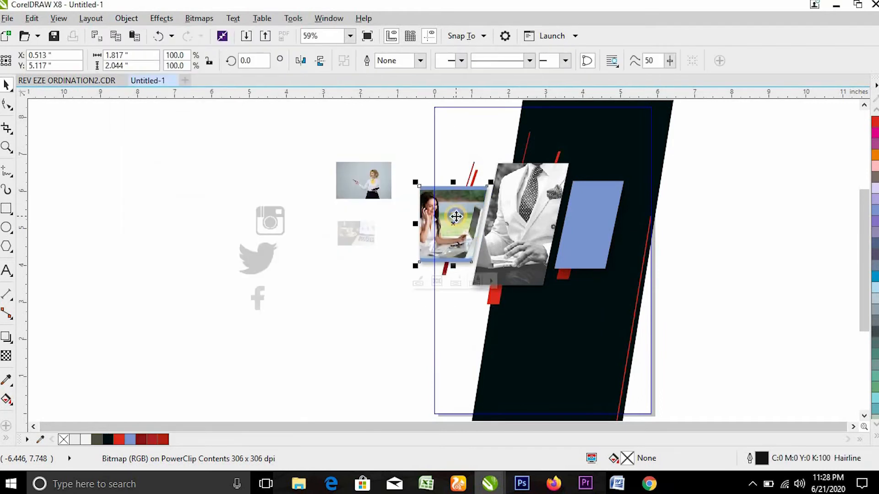
# - Edit the left parallelogram's contents, enlarging the photo to about 3.38 by 2.25 inches and shifting it to show the woman
pyautogui.rightClick(456, 219)
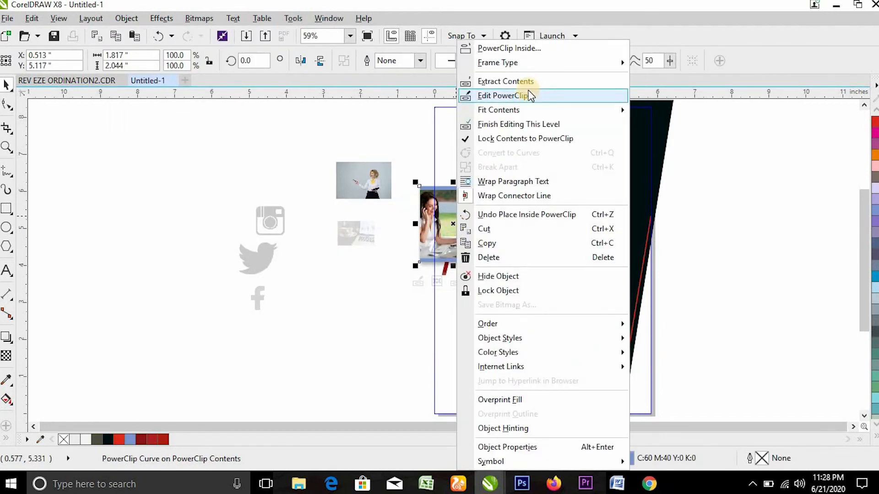
pyautogui.click(528, 92)
pyautogui.moveTo(468, 213); pyautogui.dragTo(499, 205)
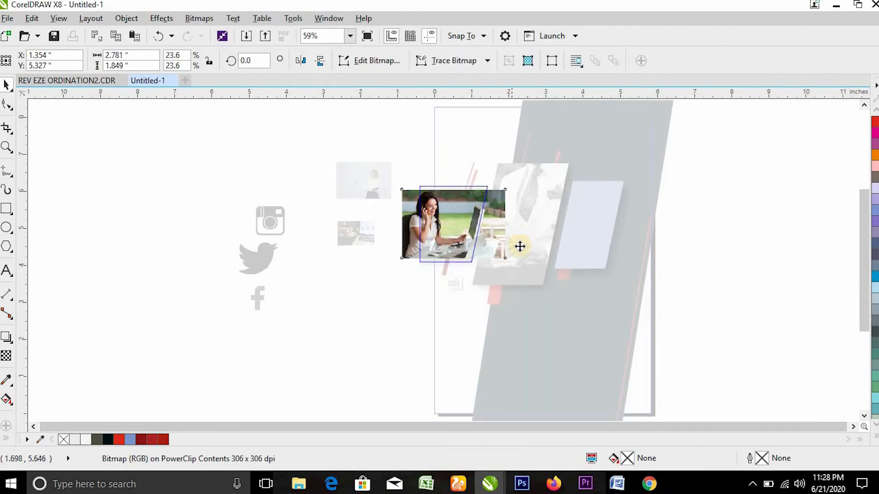
pyautogui.moveTo(539, 257)
pyautogui.mouseDown()
pyautogui.moveTo(562, 276)
pyautogui.moveTo(536, 255)
pyautogui.mouseUp()
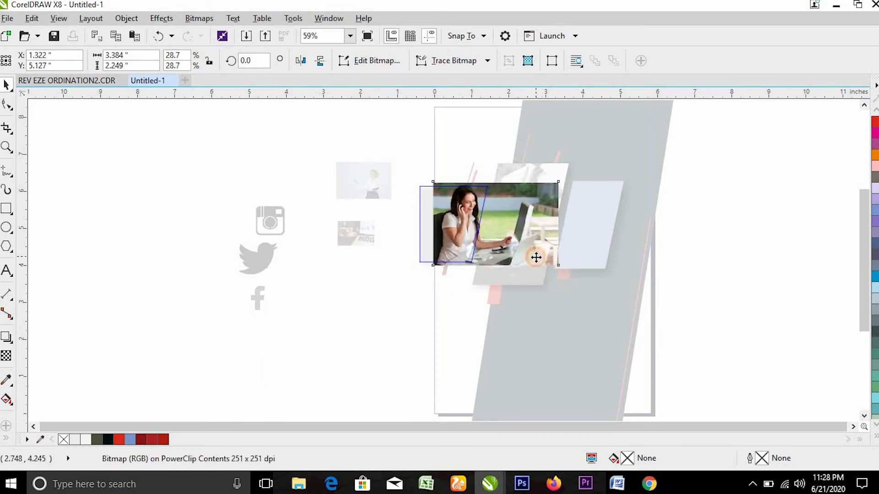
pyautogui.keyDown('ctrl'); pyautogui.click(319, 211); pyautogui.keyUp('ctrl')
# - PowerClip the photo of the standing blonde woman inside the right parallelogram
pyautogui.click(359, 188)
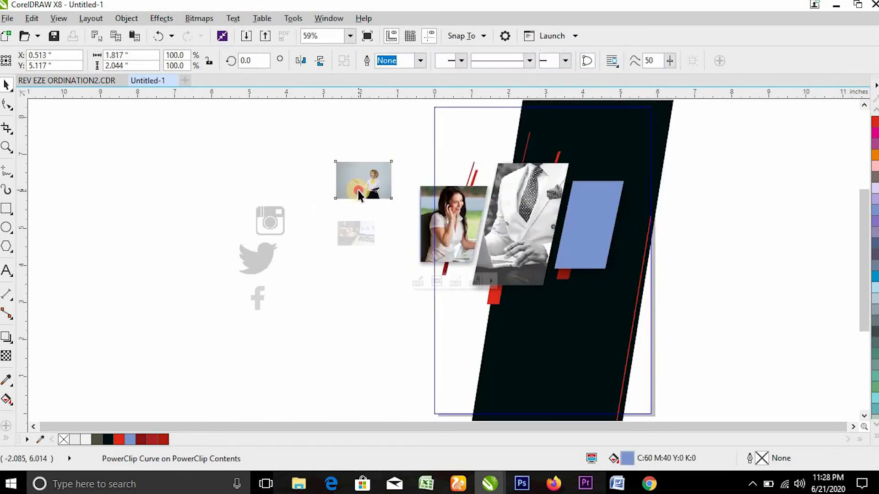
pyautogui.click(123, 17)
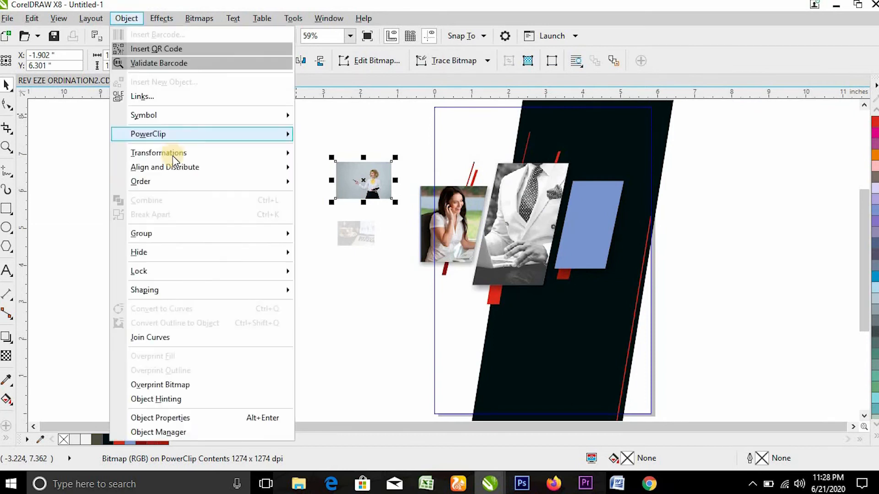
pyautogui.moveTo(262, 134)
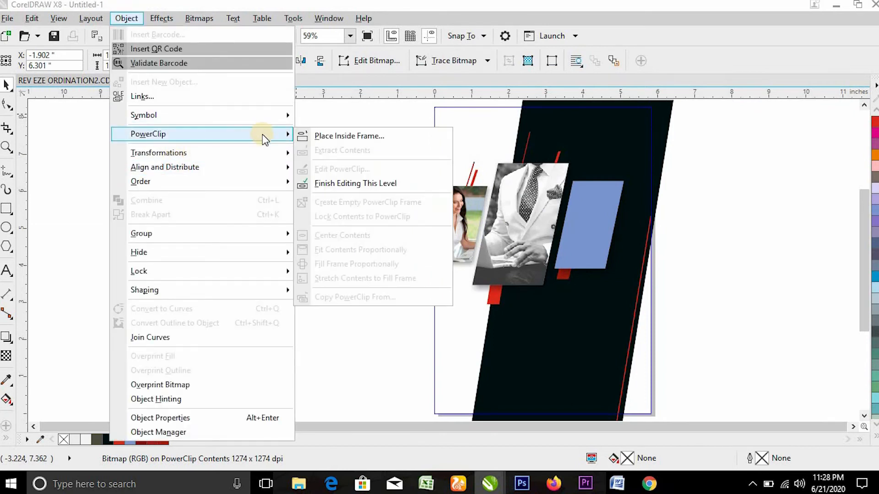
pyautogui.click(396, 138)
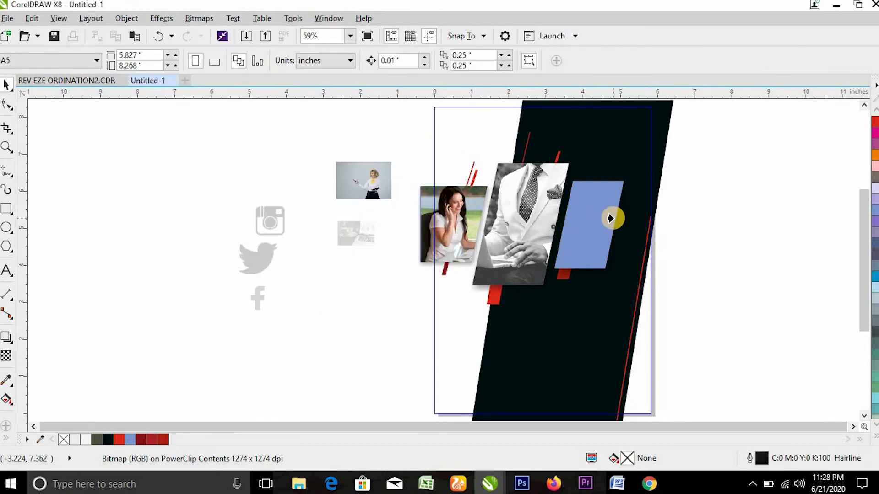
pyautogui.click(587, 205)
# - Enlarge and center the blonde woman's photo within the right parallelogram, and finish editing the photo and page frames
pyautogui.rightClick(587, 205)
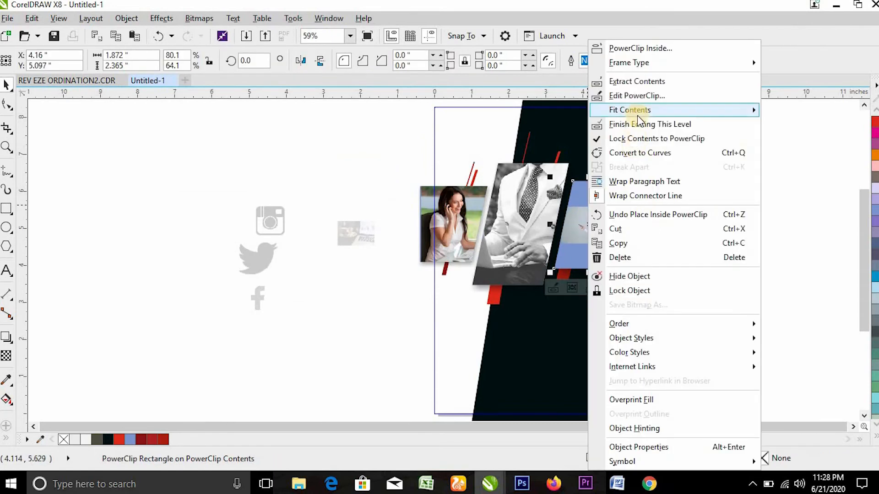
pyautogui.click(637, 95)
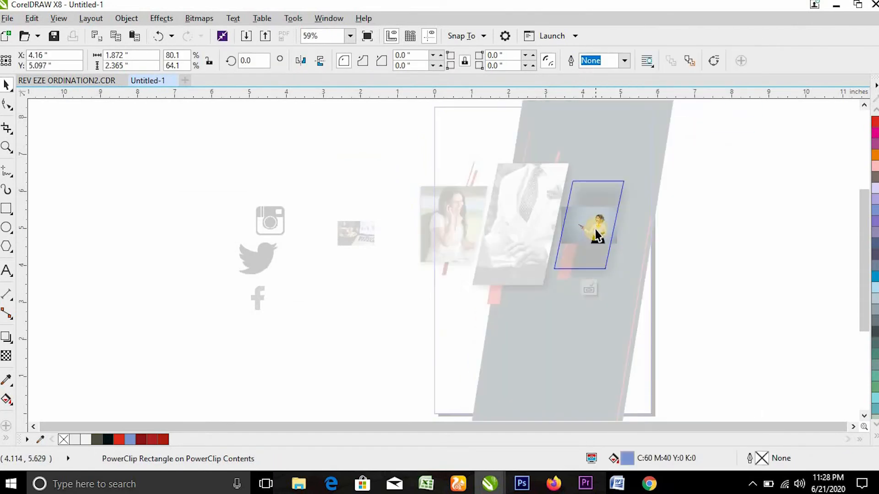
pyautogui.click(595, 228)
pyautogui.moveTo(618, 206); pyautogui.dragTo(689, 142)
pyautogui.moveTo(619, 231); pyautogui.dragTo(590, 230)
pyautogui.keyDown('ctrl'); pyautogui.click(731, 273); pyautogui.keyUp('ctrl')
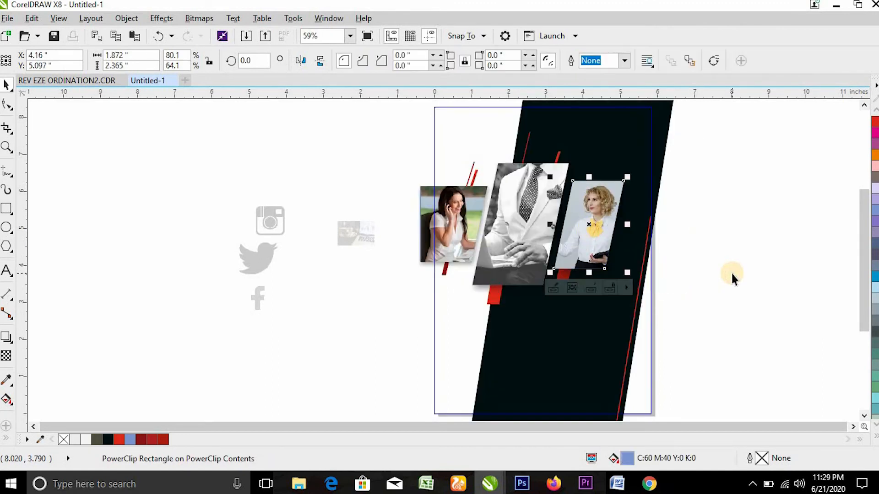
pyautogui.keyDown('ctrl'); pyautogui.click(731, 273); pyautogui.keyUp('ctrl')
pyautogui.click(732, 272)
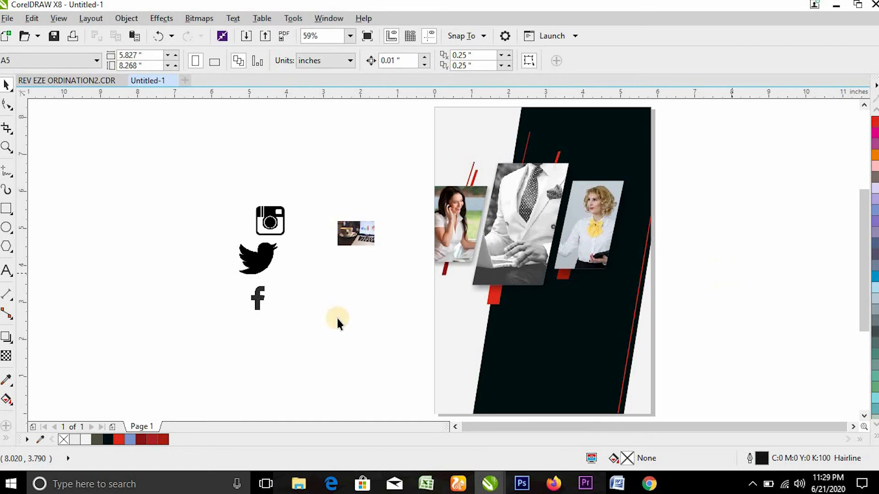
# - Move the Instagram, Twitter and Facebook icons in a row onto the lower part of the dark slanted panel
pyautogui.moveTo(265, 223); pyautogui.dragTo(505, 392)
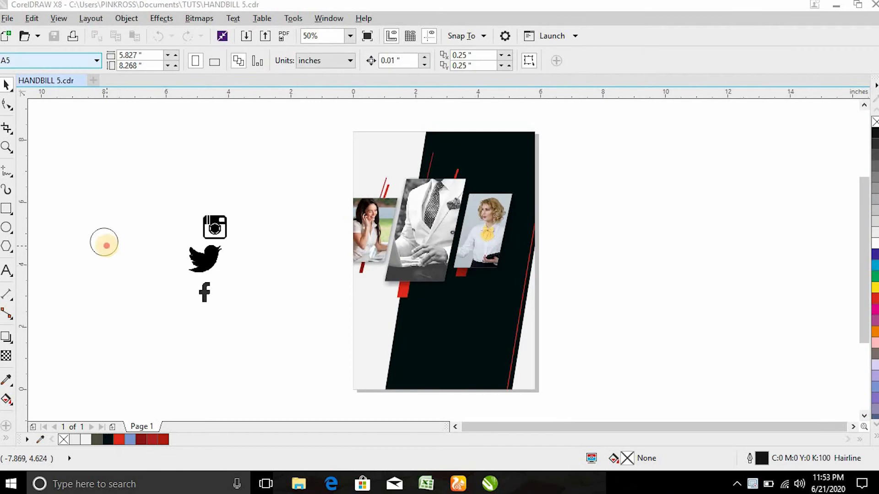
pyautogui.click(102, 243)
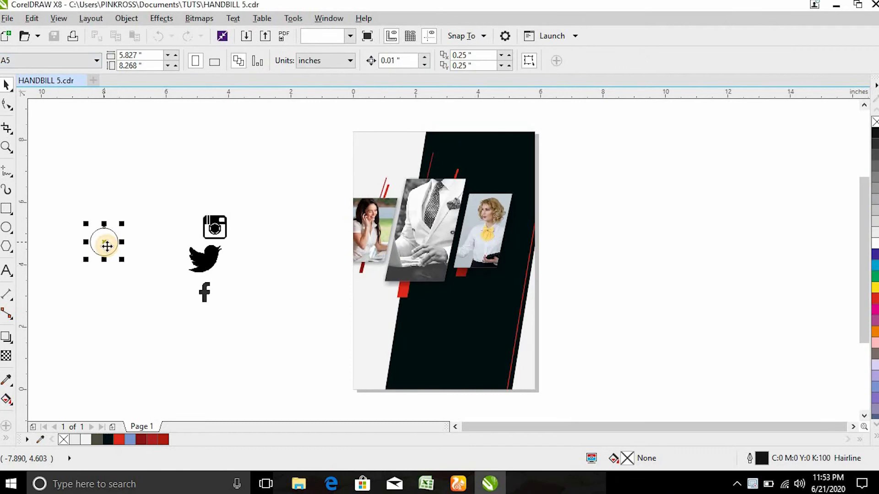
pyautogui.moveTo(206, 224); pyautogui.dragTo(405, 351)
pyautogui.moveTo(205, 271); pyautogui.dragTo(453, 358)
pyautogui.moveTo(202, 300); pyautogui.dragTo(498, 349)
pyautogui.press('z')
pyautogui.moveTo(332, 311); pyautogui.dragTo(562, 403)
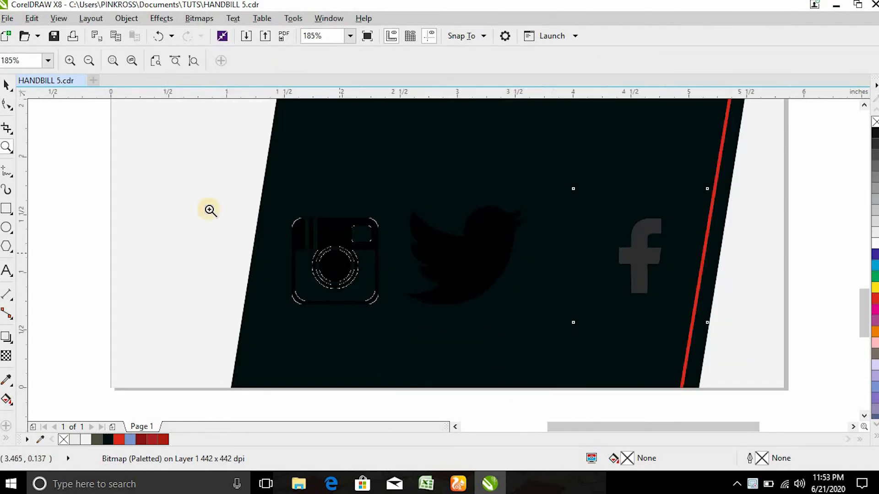
# - Draw a circle about 0.79 inches across, move it onto the panel's lower left, and shift the three social icons up to clear space
pyautogui.click(6, 231)
pyautogui.moveTo(239, 210); pyautogui.dragTo(386, 148)
pyautogui.moveTo(448, 254); pyautogui.dragTo(506, 112)
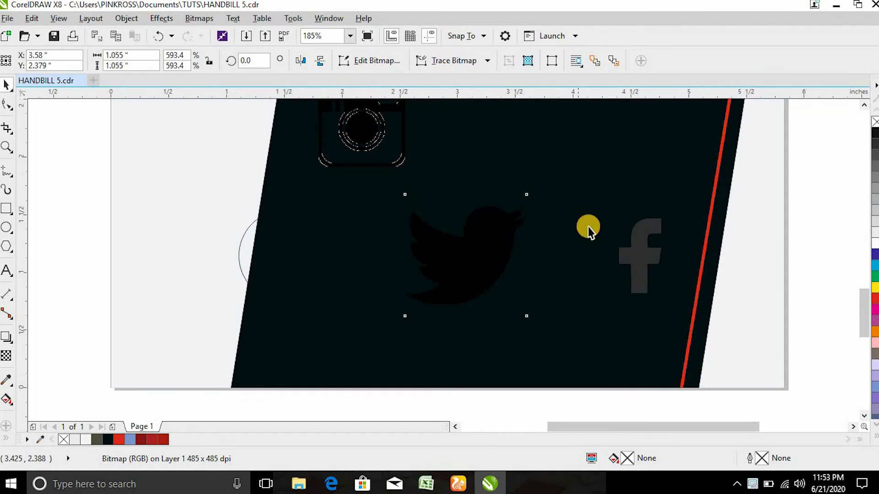
pyautogui.moveTo(634, 254); pyautogui.dragTo(635, 165)
pyautogui.moveTo(460, 237); pyautogui.dragTo(463, 179)
pyautogui.moveTo(282, 265); pyautogui.dragTo(346, 316)
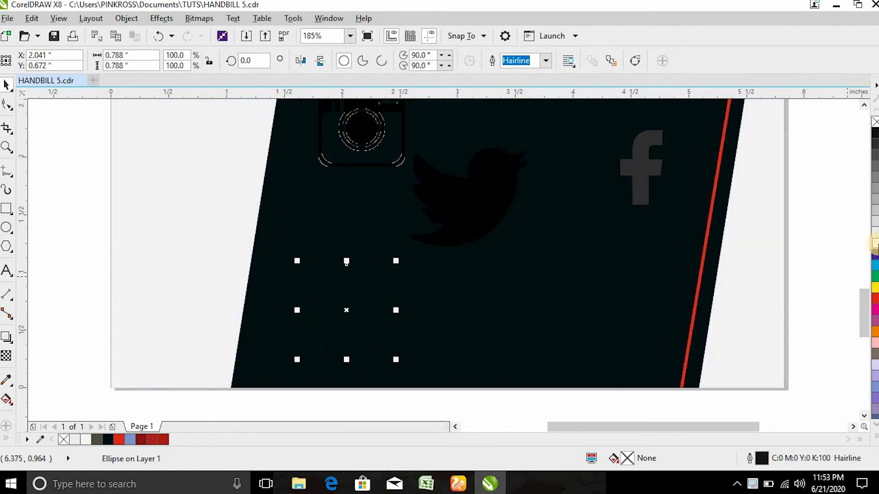
# - Fill the circle with white, shrink it to about 0.31 inches and place it near the panel's bottom left corner
pyautogui.click(875, 244)
pyautogui.moveTo(396, 262); pyautogui.dragTo(353, 304)
pyautogui.click(314, 331)
pyautogui.moveTo(315, 332); pyautogui.dragTo(270, 335)
pyautogui.moveTo(315, 305); pyautogui.dragTo(337, 350)
# - Duplicate the white circle twice to make an evenly spaced row of three, and scale the row down as one selection
pyautogui.moveTo(435, 348); pyautogui.dragTo(437, 347)
pyautogui.hotkey('ctrl', 'r')
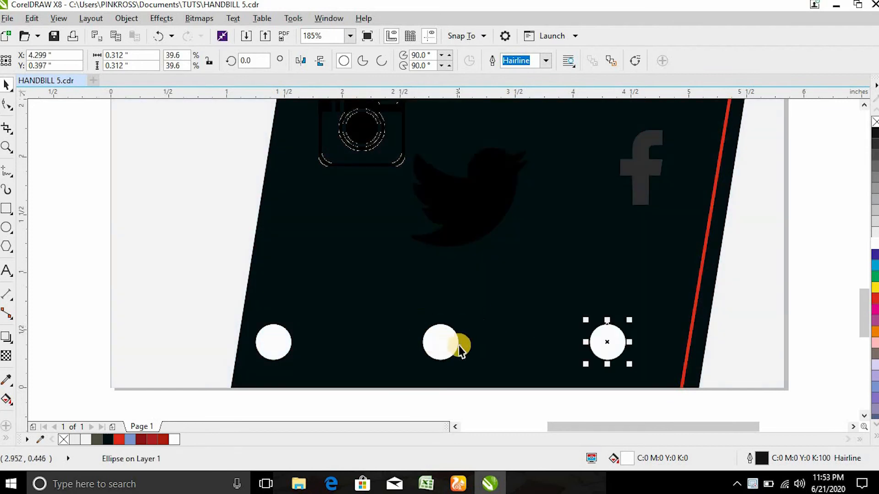
pyautogui.keyDown('shift'); pyautogui.click(462, 348); pyautogui.keyUp('shift')
pyautogui.keyDown('shift'); pyautogui.click(275, 345); pyautogui.keyUp('shift')
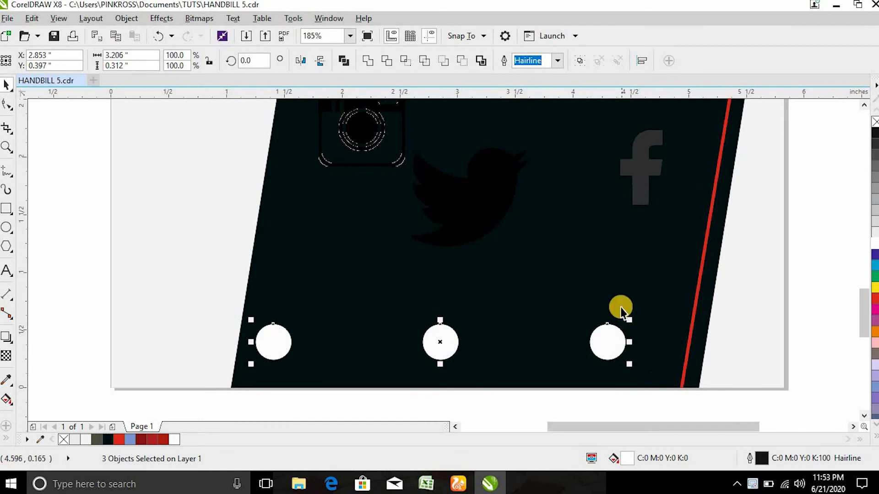
pyautogui.moveTo(626, 317); pyautogui.dragTo(554, 295)
# - Shrink the Instagram icon to about 0.15 inches and the Twitter icon to about 0.19 inches, centering them on the left and middle circles
pyautogui.moveTo(372, 133); pyautogui.dragTo(283, 361)
pyautogui.moveTo(318, 290); pyautogui.dragTo(303, 320)
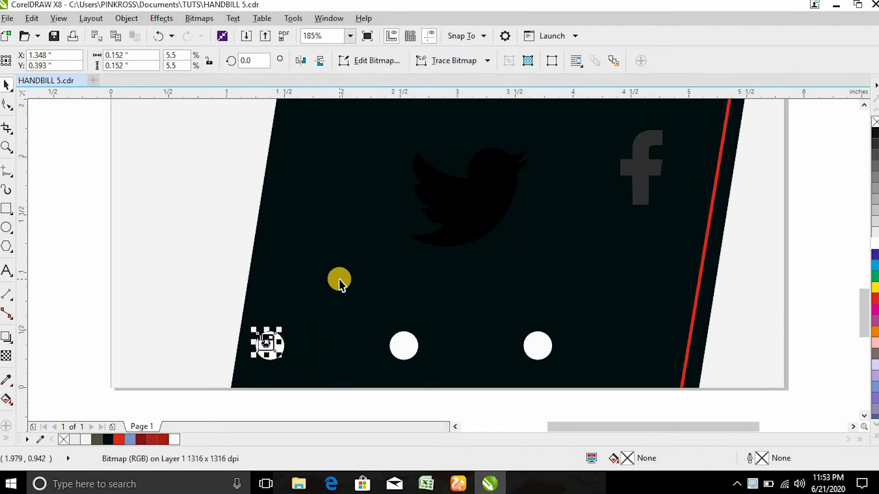
pyautogui.moveTo(270, 351); pyautogui.dragTo(266, 348)
pyautogui.moveTo(456, 222); pyautogui.dragTo(409, 314)
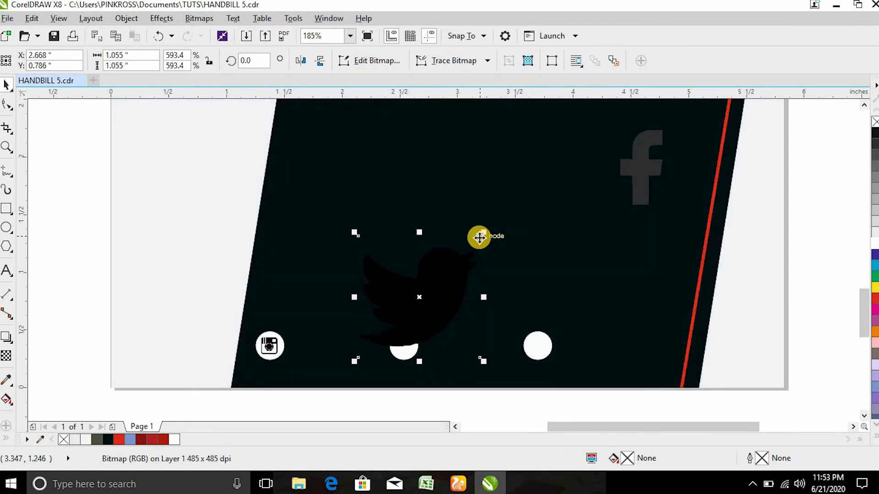
pyautogui.moveTo(483, 232); pyautogui.dragTo(403, 346)
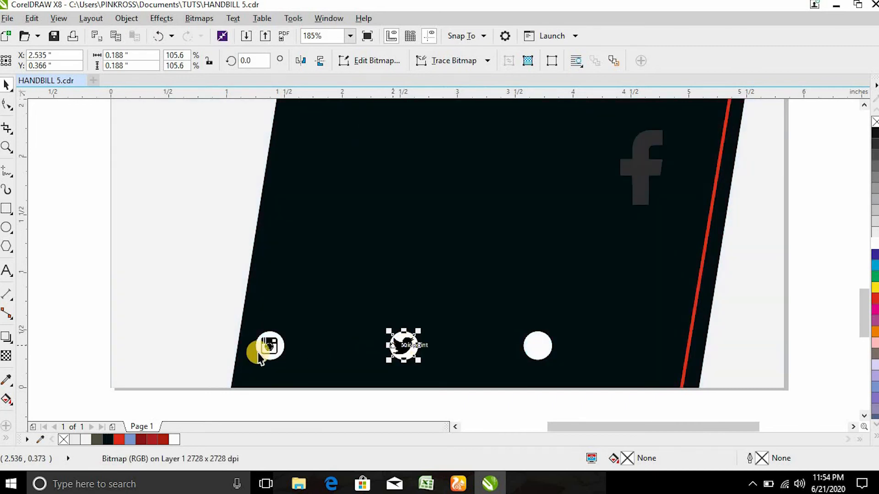
# - Shrink the Facebook icon to about 0.22 inches, center it on the right white circle and deselect it
pyautogui.moveTo(638, 191); pyautogui.dragTo(593, 261)
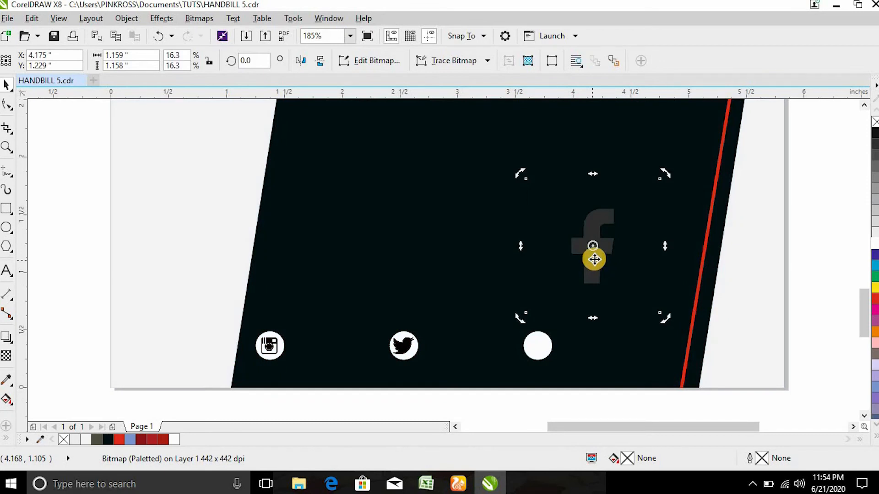
pyautogui.click(594, 260)
pyautogui.moveTo(665, 175); pyautogui.dragTo(512, 326)
pyautogui.click(540, 325)
pyautogui.moveTo(599, 226); pyautogui.dragTo(532, 334)
pyautogui.moveTo(474, 349); pyautogui.dragTo(541, 349)
pyautogui.hotkey('shift', 'F4')
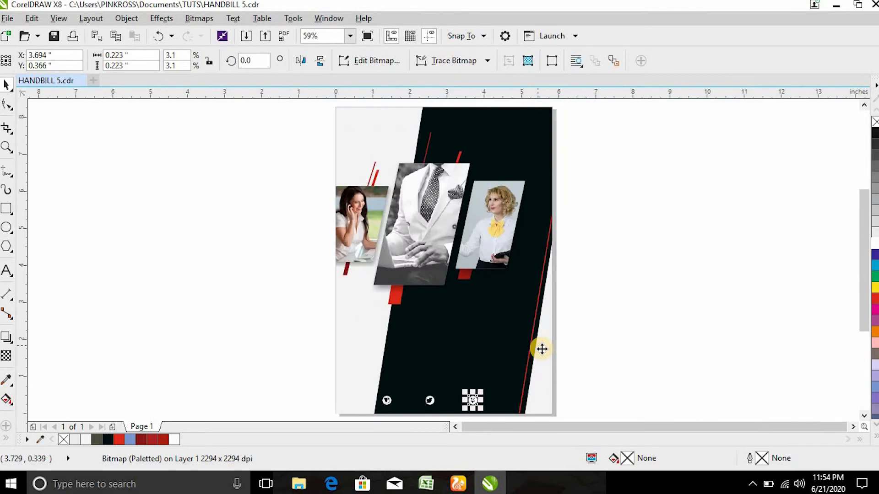
pyautogui.click(542, 350)
pyautogui.click(616, 335)
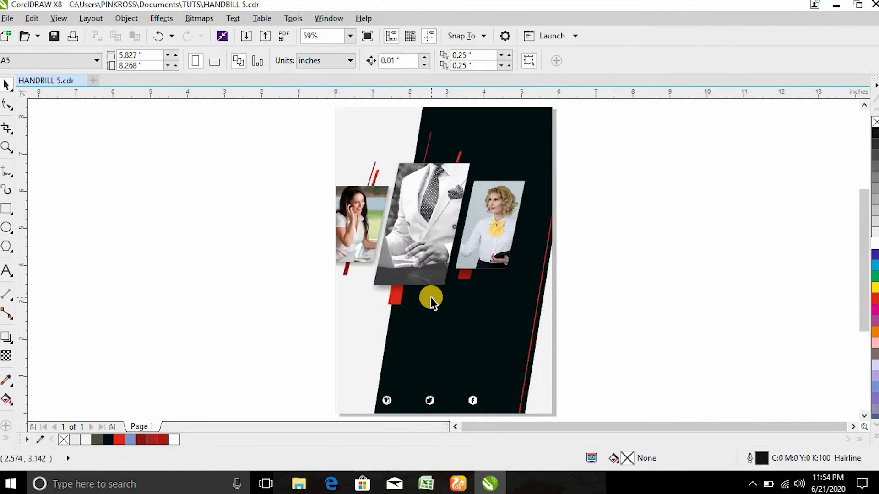
# - Draw a small rectangle about 0.16 by 0.24 inches in the flyer's upper left area and fill it with blue
pyautogui.press('z')
pyautogui.moveTo(314, 105); pyautogui.dragTo(475, 186)
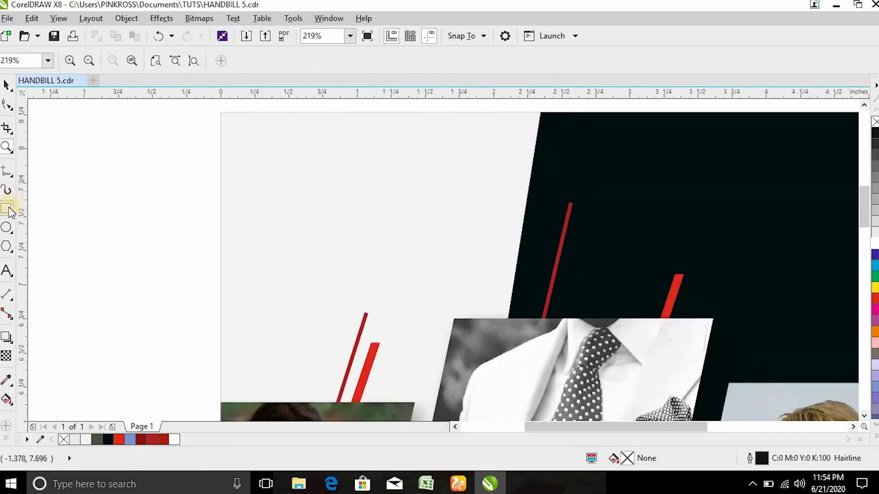
pyautogui.click(7, 209)
pyautogui.moveTo(291, 181)
pyautogui.mouseDown()
pyautogui.moveTo(319, 221)
pyautogui.moveTo(314, 212)
pyautogui.mouseUp()
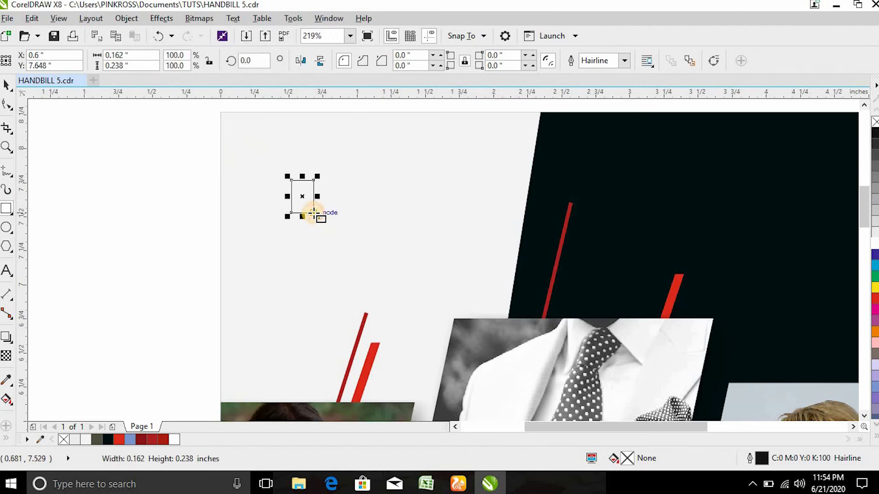
pyautogui.click(874, 255)
pyautogui.moveTo(291, 192); pyautogui.dragTo(320, 210)
pyautogui.hotkey('ctrl', 'z')
# - Duplicate the blue rectangle into a two-by-two grid and narrow the gap between its two columns
pyautogui.press('F2')
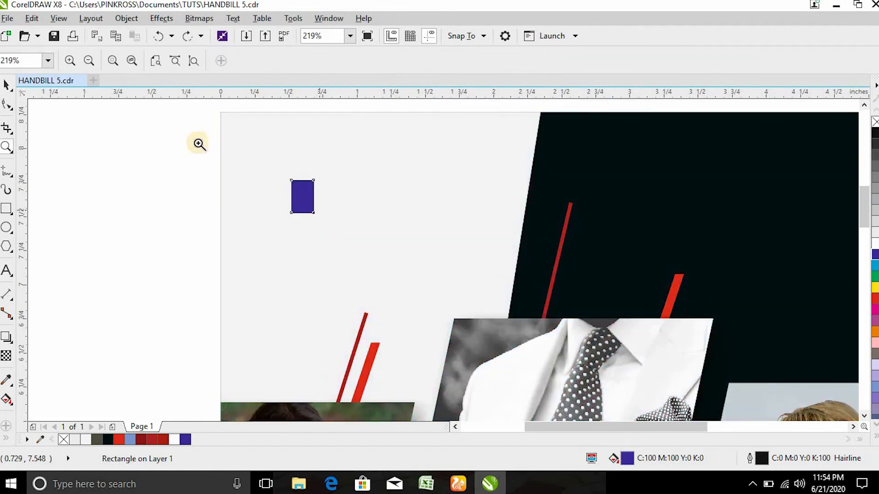
pyautogui.moveTo(200, 132); pyautogui.dragTo(526, 314)
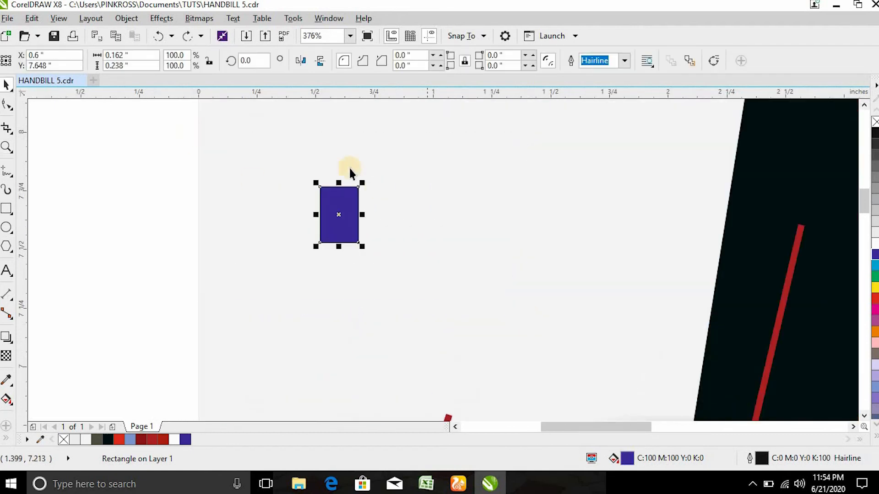
pyautogui.moveTo(335, 214); pyautogui.dragTo(340, 269)
pyautogui.keyDown('shift'); pyautogui.click(339, 207); pyautogui.keyUp('shift')
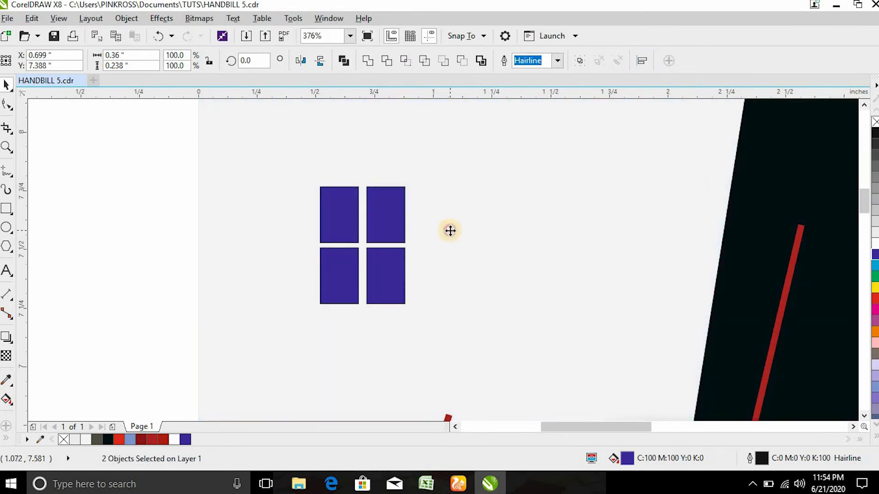
pyautogui.click(395, 207)
pyautogui.keyDown('shift'); pyautogui.click(392, 282); pyautogui.keyUp('shift')
pyautogui.moveTo(387, 259); pyautogui.dragTo(384, 263)
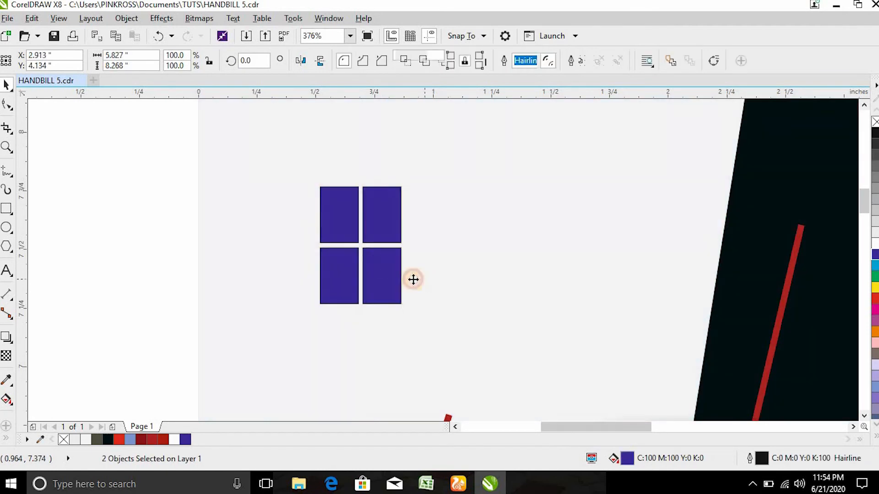
# - Recolor the grid's lower right rectangle red, the upper right orange and the lower left lime green
pyautogui.click(393, 263)
pyautogui.click(873, 306)
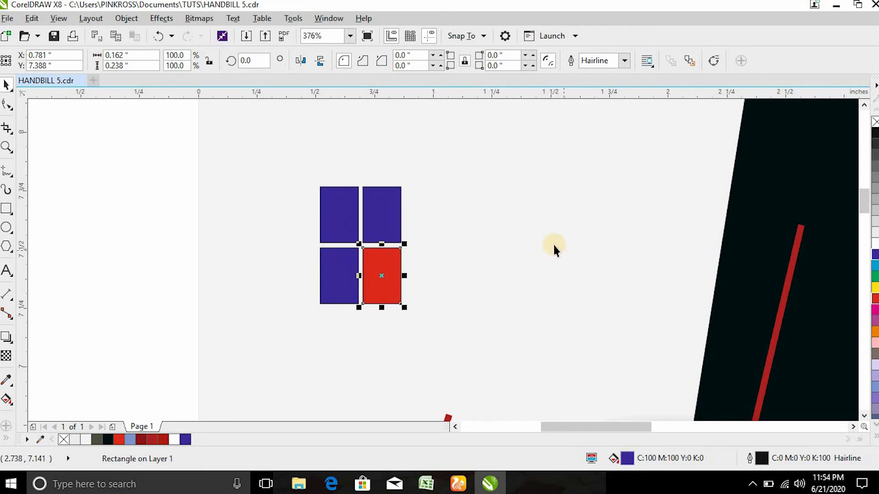
pyautogui.click(372, 220)
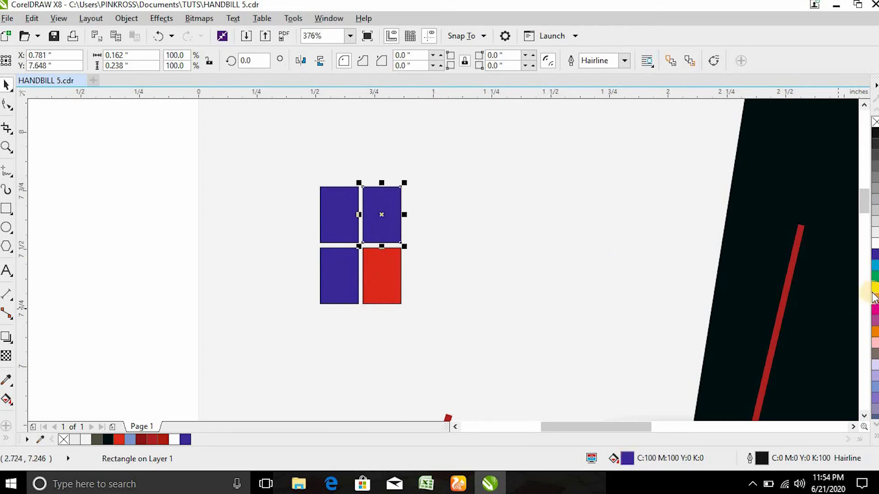
pyautogui.click(875, 331)
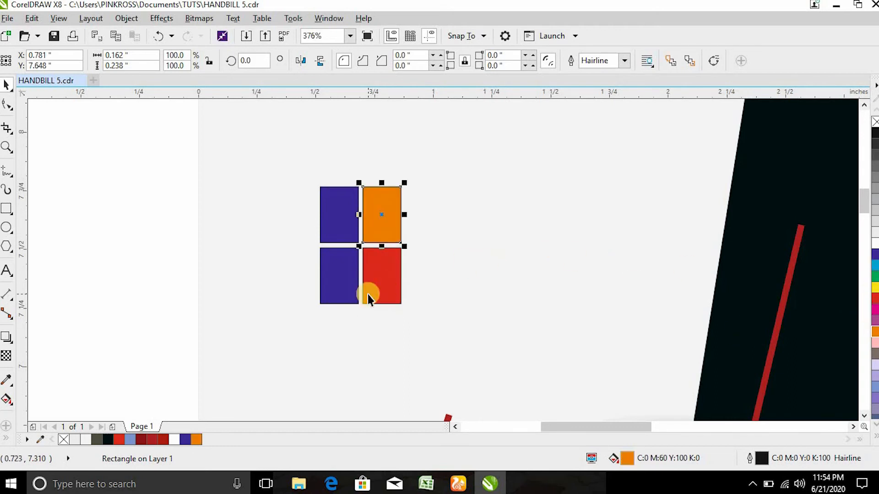
pyautogui.click(334, 286)
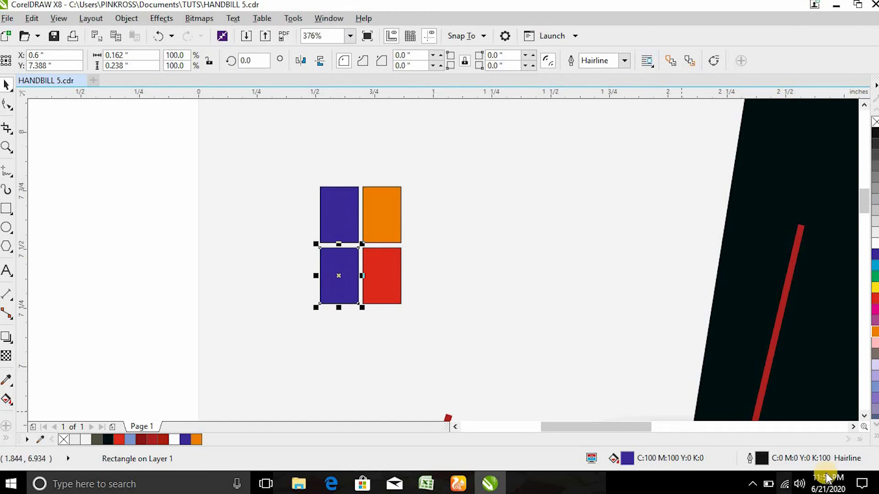
pyautogui.click(874, 438)
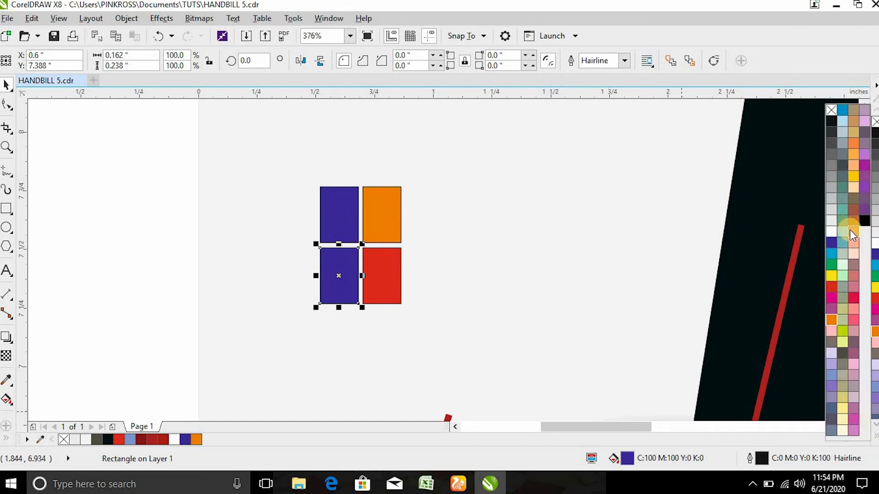
pyautogui.click(853, 215)
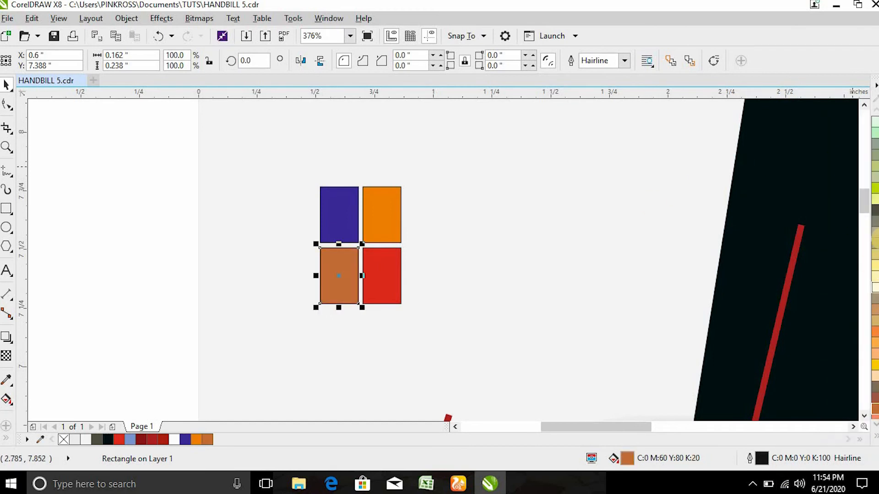
pyautogui.click(875, 188)
# - Remove the outlines from all four colored rectangles
pyautogui.moveTo(133, 153); pyautogui.dragTo(510, 397)
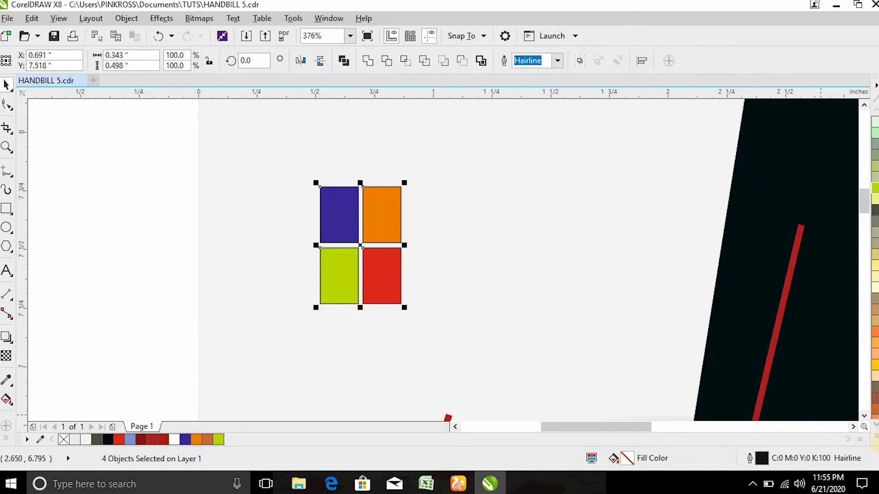
pyautogui.click(875, 439)
pyautogui.rightClick(828, 112)
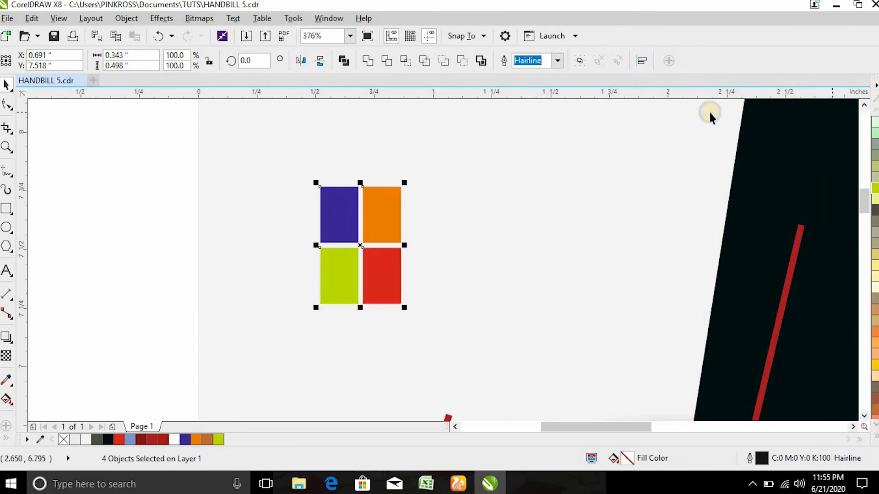
pyautogui.click(167, 226)
# - Reduce the four-rectangle logo's height to about 0.38 inches and shift it slightly up and to the right
pyautogui.hotkey('shift', 'F4')
pyautogui.press('z')
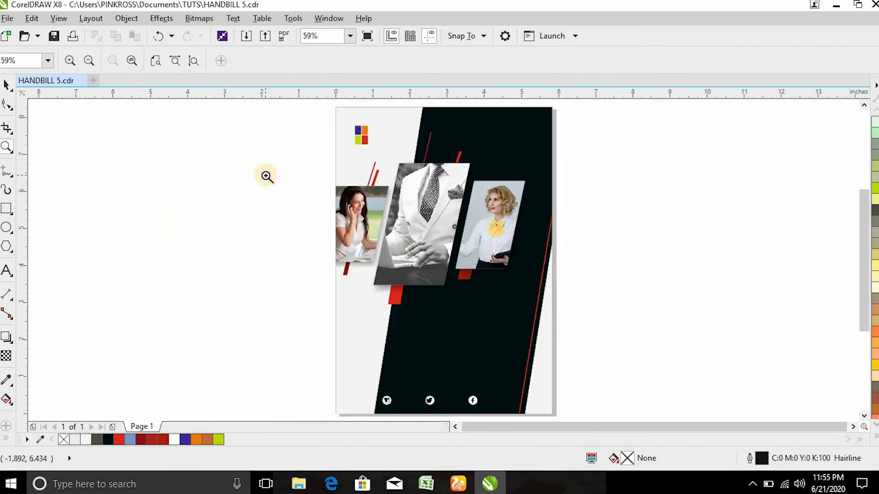
pyautogui.moveTo(316, 100); pyautogui.dragTo(467, 220)
pyautogui.click(6, 85)
pyautogui.moveTo(278, 271); pyautogui.dragTo(239, 231)
pyautogui.moveTo(270, 196); pyautogui.dragTo(299, 183)
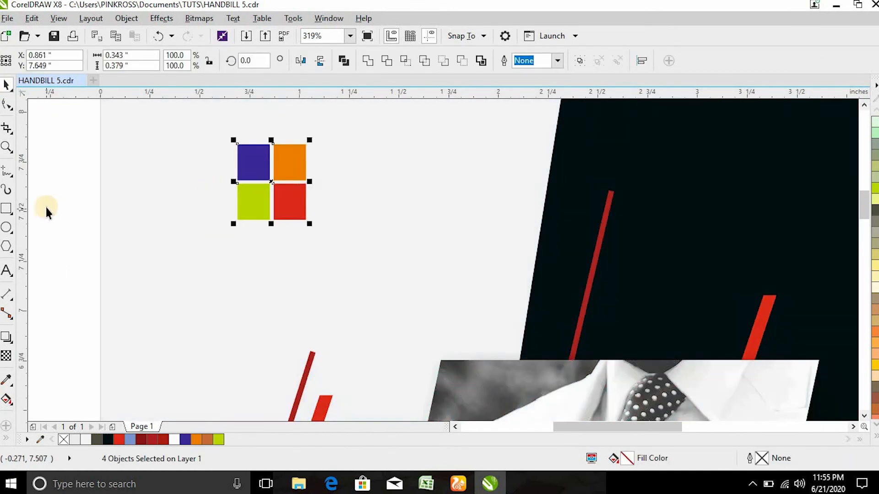
# - Add the artistic text "Your Logo Here" on three lines below the logo in Arial 24 pt
pyautogui.click(6, 274)
pyautogui.click(224, 278)
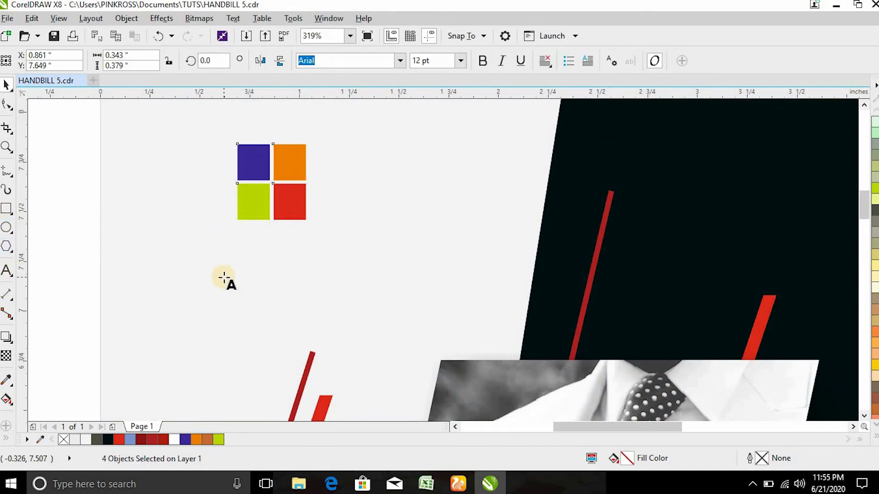
pyautogui.write('Y')
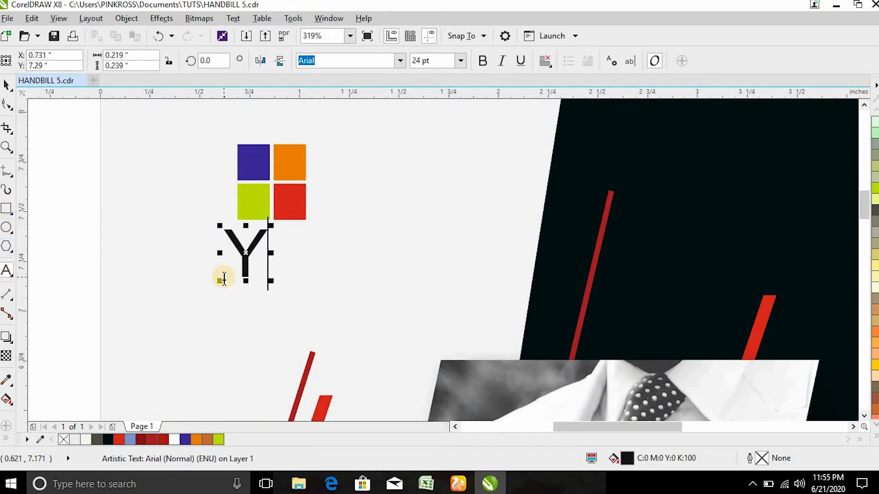
pyautogui.write('our')
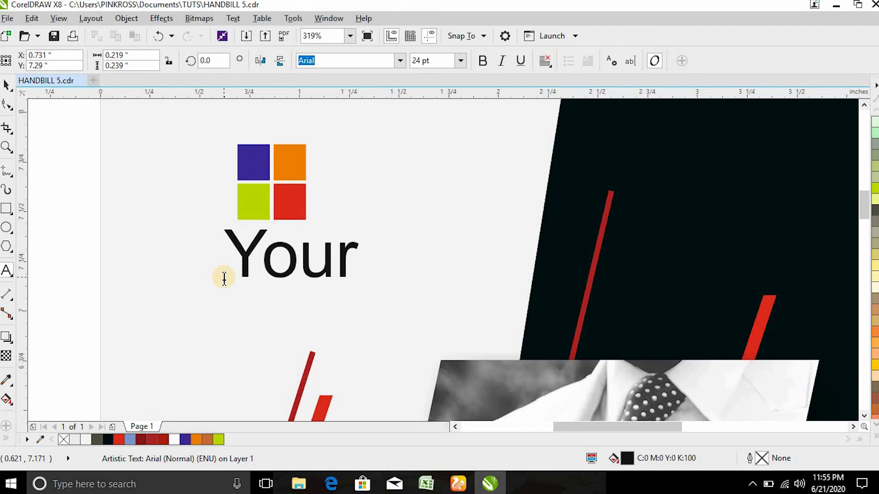
pyautogui.press('Return')
pyautogui.write('Logo')
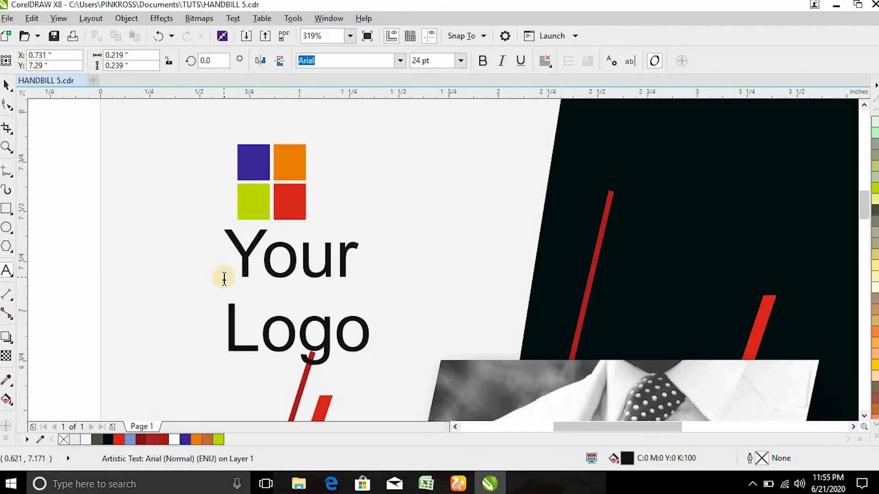
pyautogui.press('Return')
pyautogui.write('Here')
pyautogui.hotkey('ctrl', 'space')
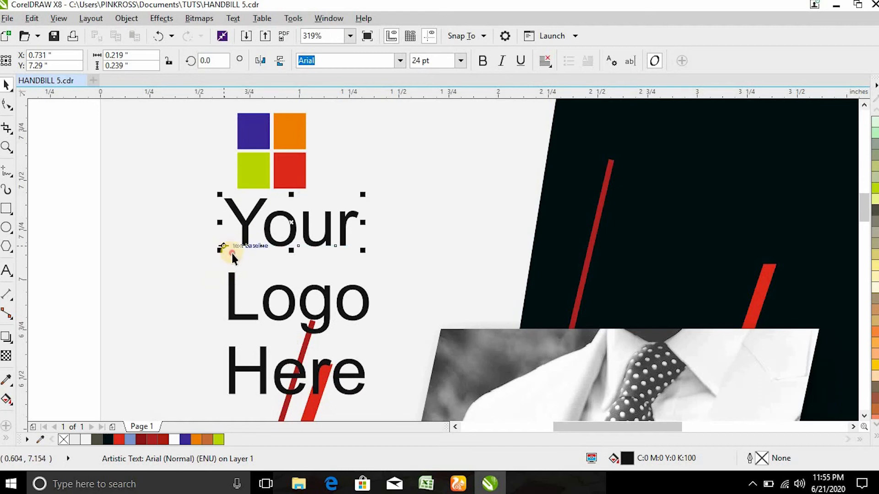
# - Split the text into separate lines, shrink "Your" to about 13.2 pt and move "Logo" up close to it
pyautogui.keyDown('shift'); pyautogui.click(238, 255); pyautogui.keyUp('shift')
pyautogui.click(79, 236)
pyautogui.moveTo(84, 200); pyautogui.dragTo(317, 238)
pyautogui.click(325, 283)
# - Change the word "Your" to uppercase and scale it down to about 7.7 pt
pyautogui.doubleClick(310, 218)
pyautogui.hotkey('ctrl', 'a')
pyautogui.click(238, 18)
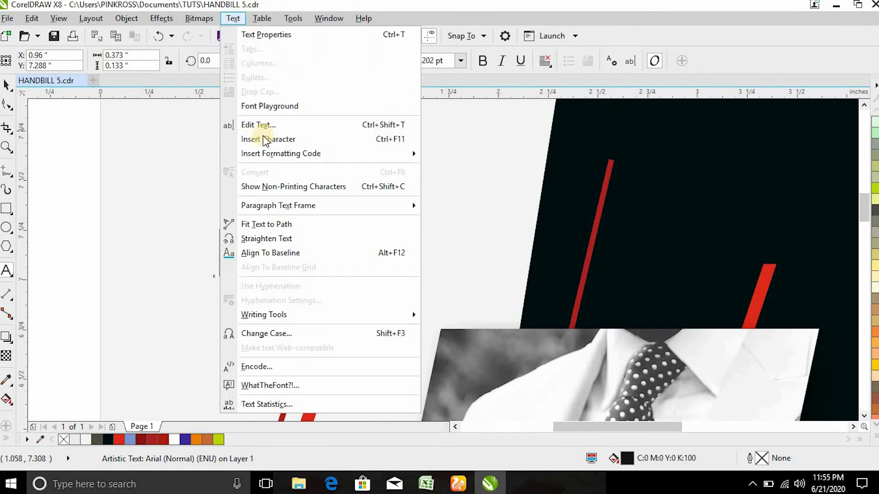
pyautogui.click(278, 338)
pyautogui.click(391, 227)
pyautogui.click(388, 284)
pyautogui.hotkey('ctrl', 'space')
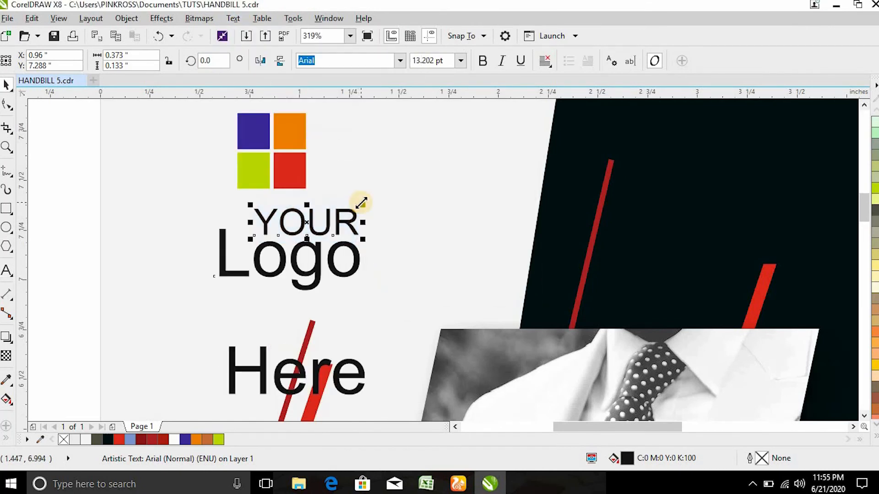
pyautogui.moveTo(364, 203); pyautogui.dragTo(319, 210)
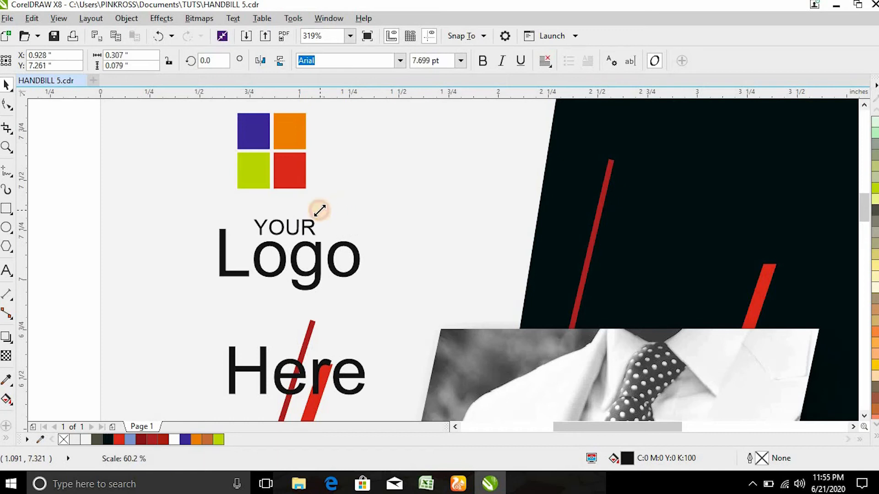
# - Move the word "Here" up under "Logo", change it to uppercase and scale it down to about 8.2 pt
pyautogui.moveTo(314, 369); pyautogui.dragTo(311, 294)
pyautogui.moveTo(325, 340); pyautogui.dragTo(262, 294)
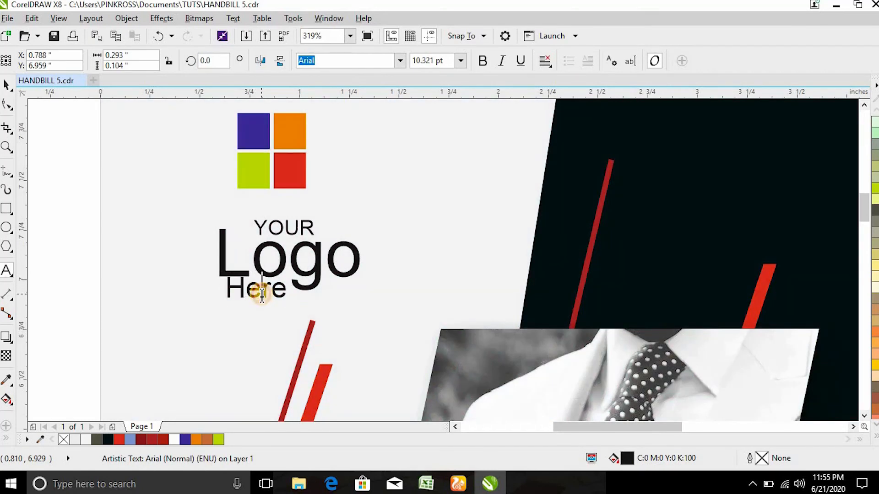
pyautogui.doubleClick(261, 294)
pyautogui.click(232, 19)
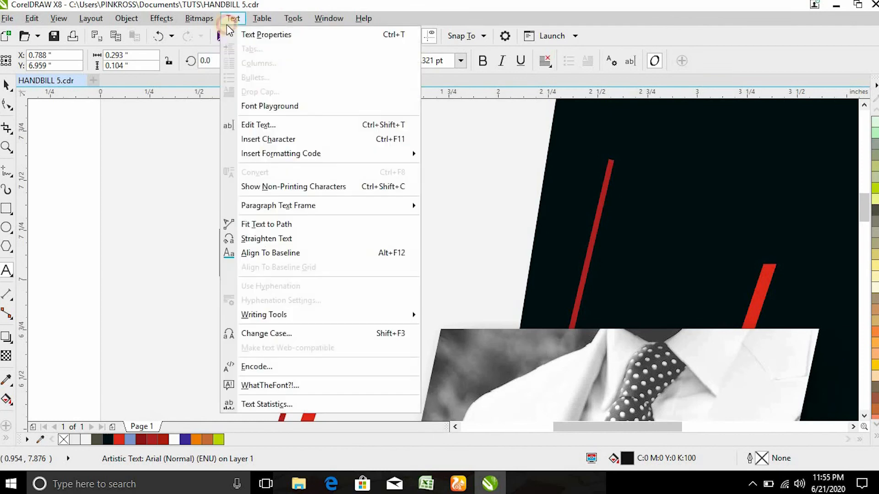
pyautogui.click(283, 333)
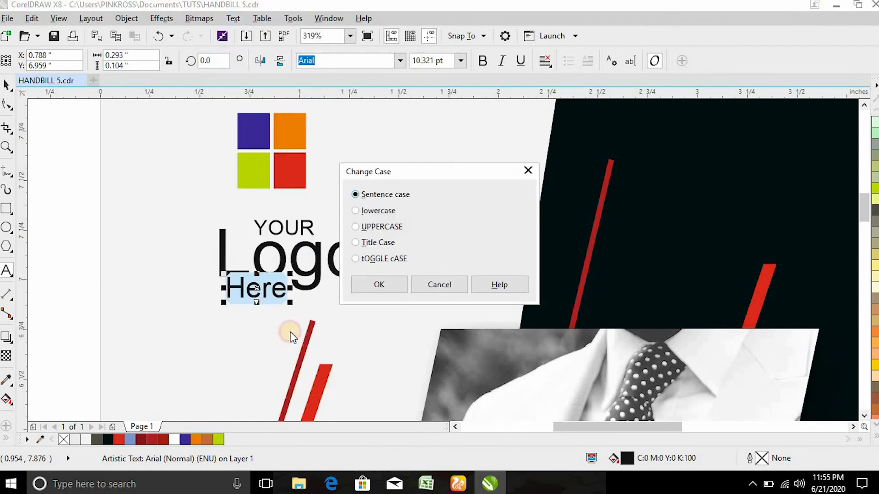
pyautogui.click(400, 230)
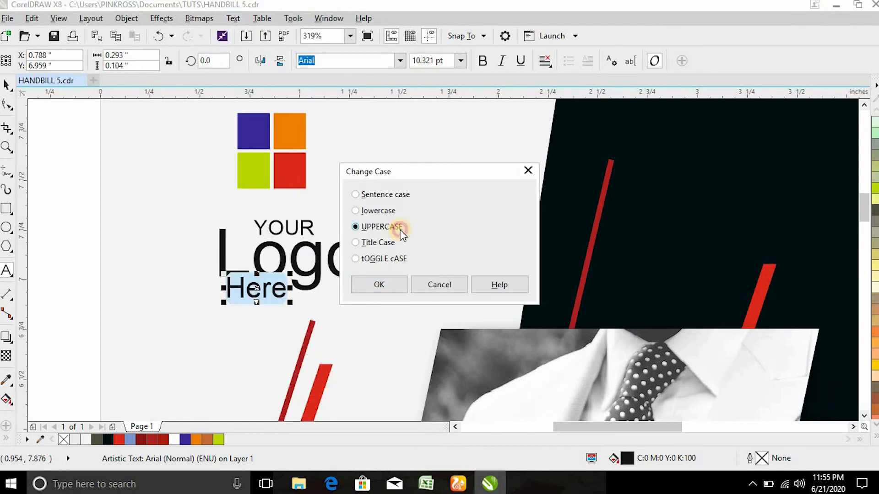
pyautogui.click(397, 287)
pyautogui.hotkey('ctrl', 'space')
pyautogui.moveTo(306, 275); pyautogui.dragTo(289, 263)
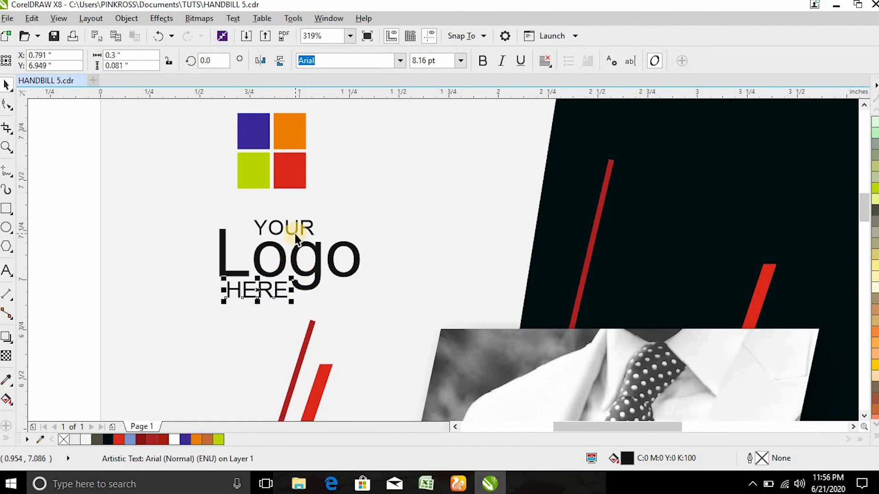
# - Shift "YOUR" slightly down and right, close to "Logo", and enlarge the three-line logo text to about 1.14 inches wide
pyautogui.moveTo(295, 233); pyautogui.dragTo(300, 238)
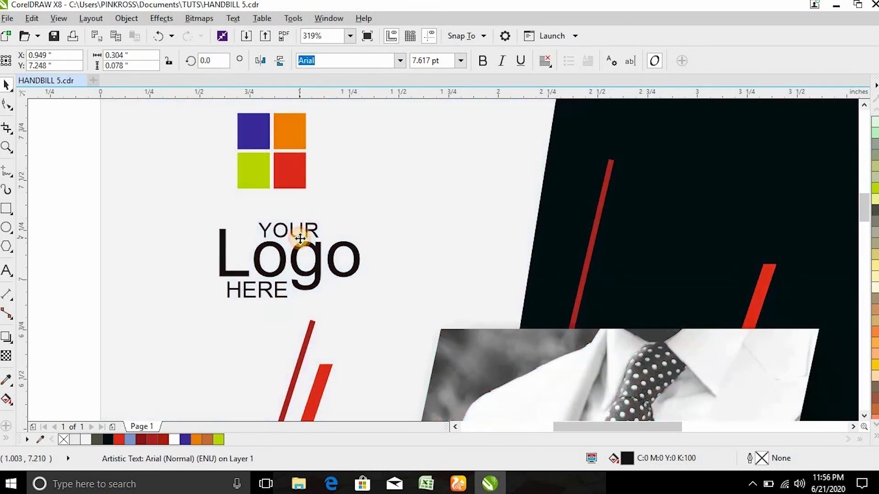
pyautogui.hotkey('shift', 'F4')
pyautogui.click(217, 176)
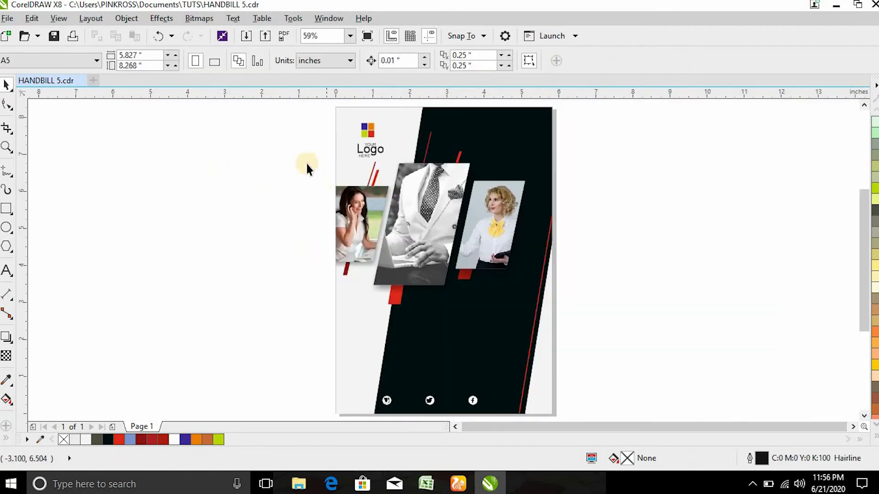
pyautogui.moveTo(316, 142); pyautogui.dragTo(399, 170)
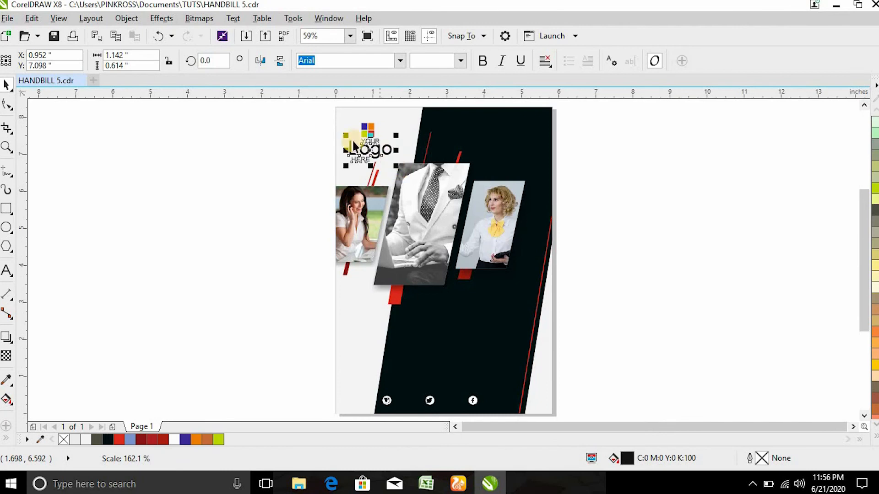
# - Nudge the four coloured logo rectangles slightly up, away from the logo text
pyautogui.click(300, 133)
pyautogui.moveTo(301, 117); pyautogui.dragTo(398, 136)
pyautogui.press('Up')
pyautogui.press('Up')
pyautogui.press('Up')
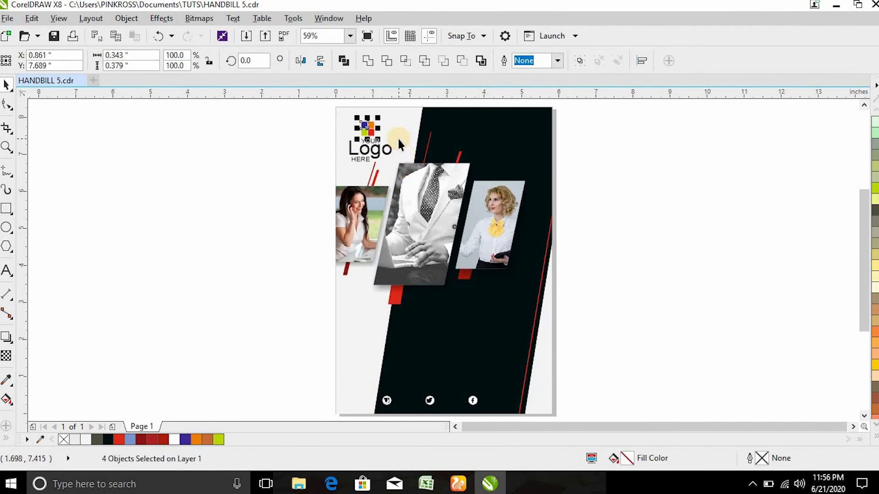
# - Add the artistic text "COMPANY" in white below the photos on the dark panel, enlarged to about 43.6 pt
pyautogui.click(6, 270)
pyautogui.click(428, 324)
pyautogui.write('YOUR')
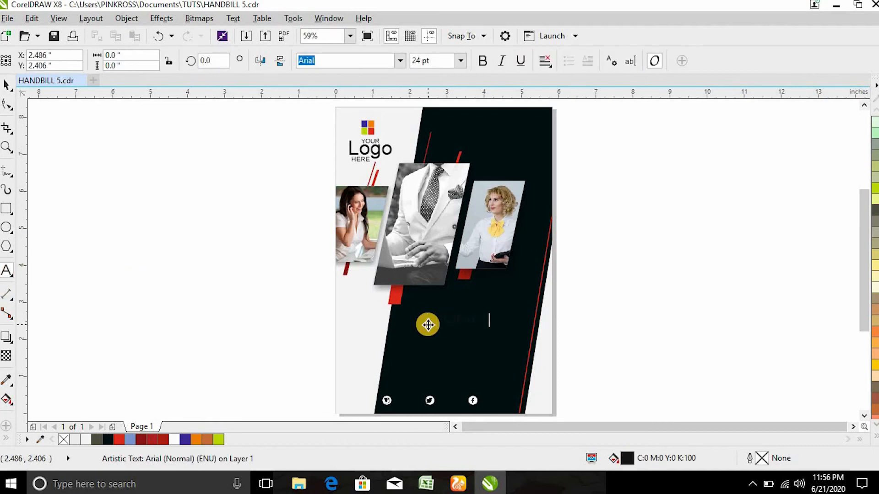
pyautogui.hotkey('ctrl', 'space')
pyautogui.click(874, 439)
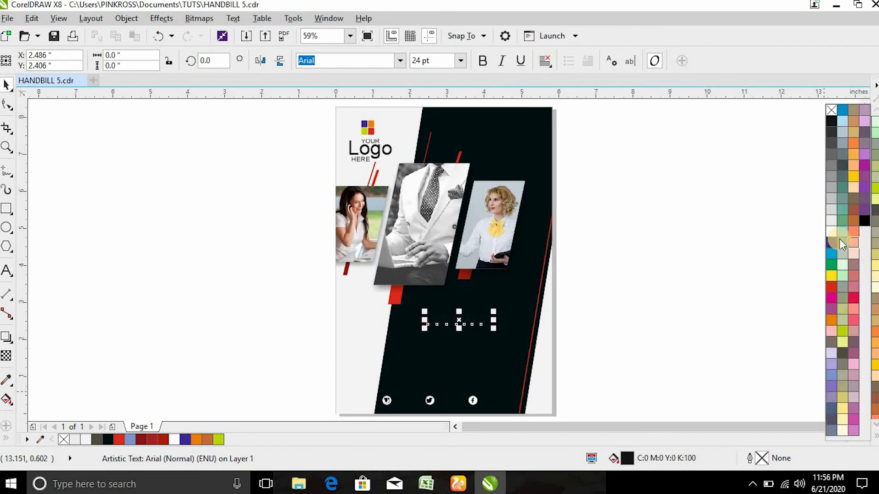
pyautogui.click(834, 229)
pyautogui.moveTo(493, 324); pyautogui.dragTo(517, 355)
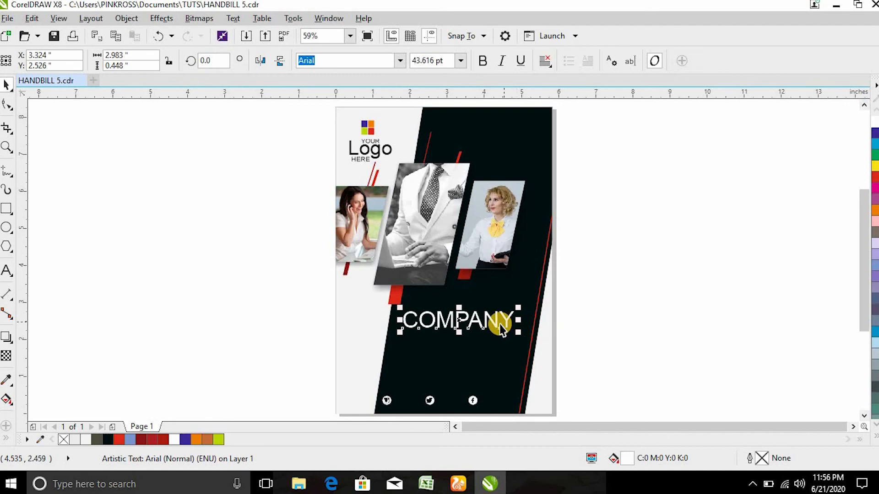
# - Duplicate "COMPANY" below itself, change the copy to "NAME", shrink it to about 23.5 pt and place it close beneath
pyautogui.moveTo(495, 323); pyautogui.dragTo(496, 351)
pyautogui.rightClick(496, 350)
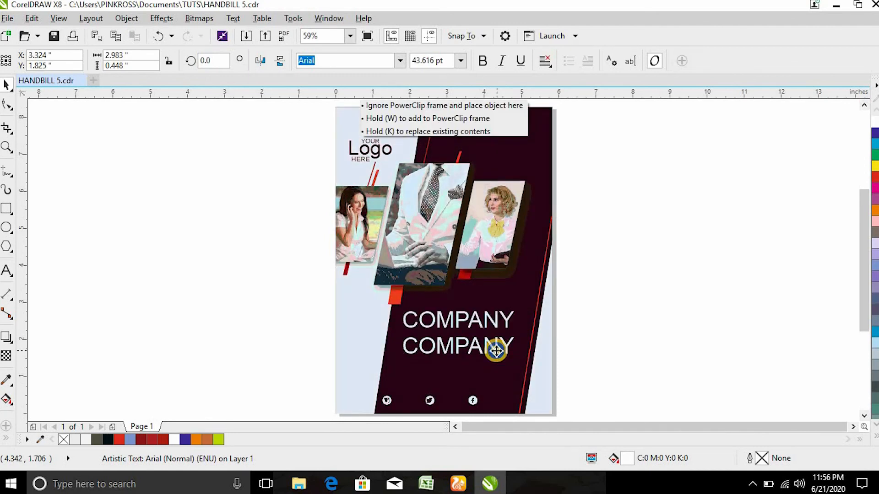
pyautogui.doubleClick(496, 350)
pyautogui.write('NAME')
pyautogui.hotkey('ctrl', 'space')
pyautogui.moveTo(460, 347)
pyautogui.mouseDown()
pyautogui.moveTo(480, 338)
pyautogui.moveTo(488, 348)
pyautogui.moveTo(474, 353)
pyautogui.moveTo(458, 335)
pyautogui.mouseUp()
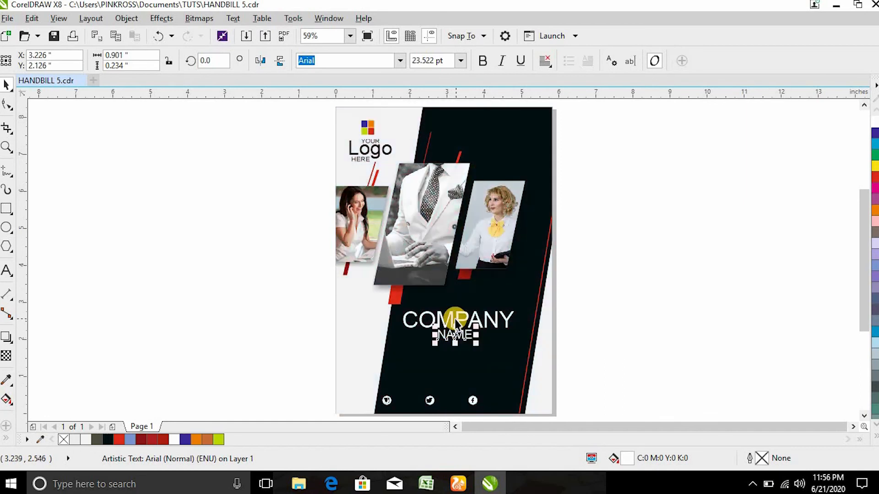
# - Move the "COMPANY" and "NAME" texts together slightly up and to the right on the dark panel
pyautogui.keyDown('shift'); pyautogui.click(456, 318); pyautogui.keyUp('shift')
pyautogui.moveTo(591, 280); pyautogui.dragTo(386, 354)
pyautogui.moveTo(387, 354); pyautogui.dragTo(437, 328)
pyautogui.hotkey('ctrl', 'z')
pyautogui.moveTo(582, 288); pyautogui.dragTo(380, 341)
pyautogui.moveTo(462, 321); pyautogui.dragTo(470, 314)
# - Add the artistic text "ADDRESS" in white above the woman's photo with the yellow bow, reduced to about 14.3 pt
pyautogui.press('z')
pyautogui.moveTo(329, 113); pyautogui.dragTo(633, 318)
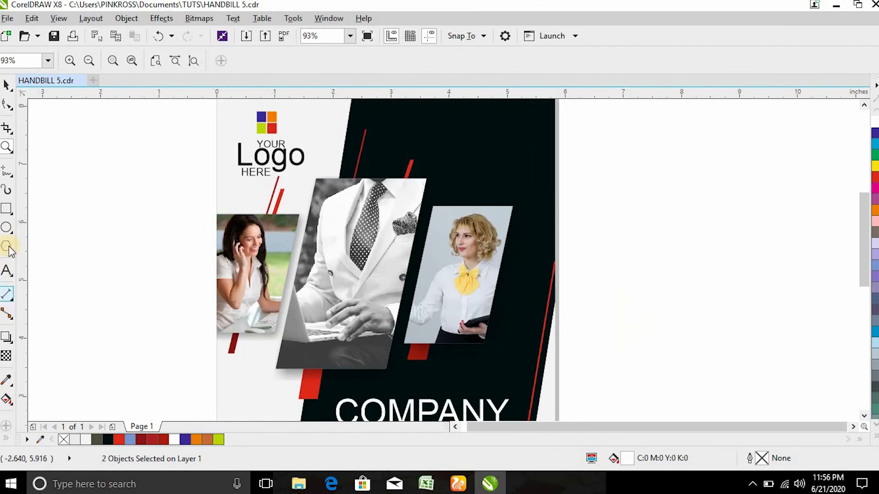
pyautogui.click(7, 271)
pyautogui.click(461, 173)
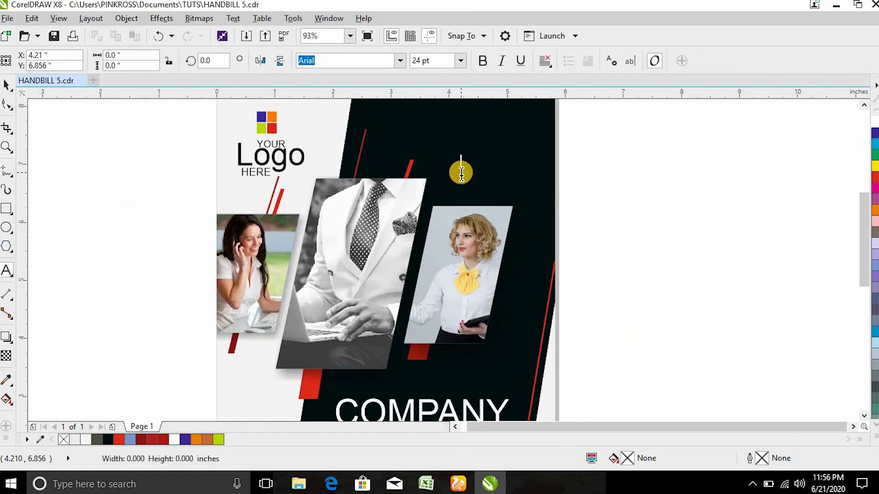
pyautogui.write('YOUR ADDRESS')
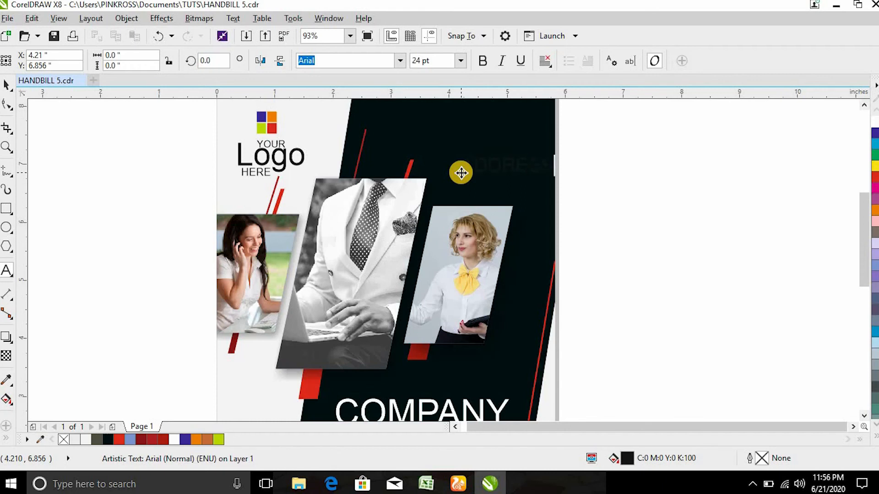
pyautogui.hotkey('ctrl', 'space')
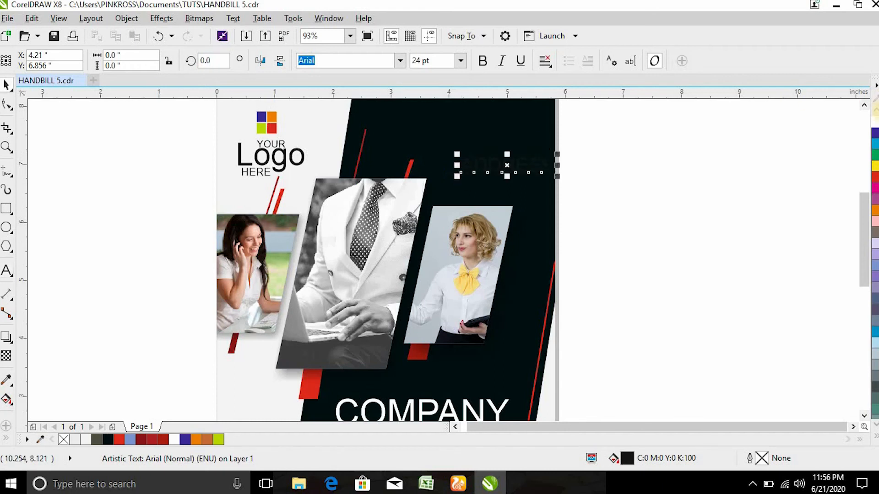
pyautogui.click(875, 125)
pyautogui.moveTo(554, 181); pyautogui.dragTo(466, 149)
# - Complete the heading as bold "ADDRESS:" and add the regular-weight lines "Place your Address" and "& Contact No. Here" below
pyautogui.click(483, 61)
pyautogui.write(':')
pyautogui.press('Return')
pyautogui.hotkey('ctrl', 'b')
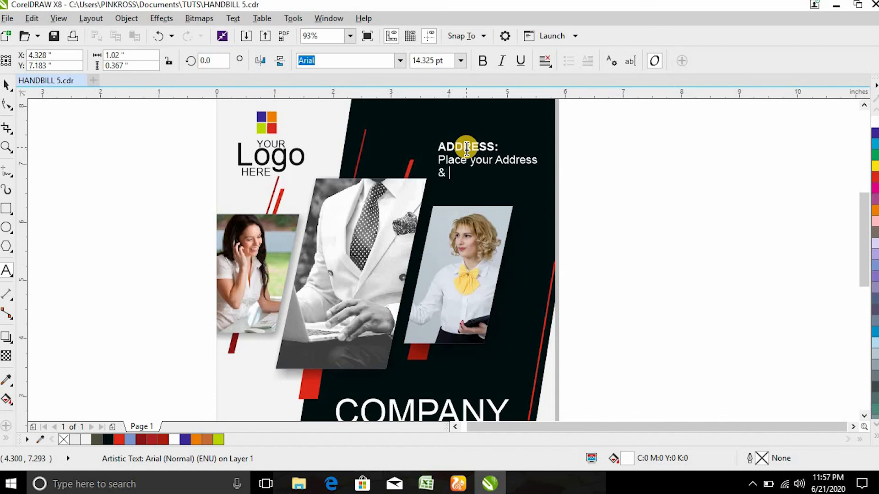
pyautogui.write('No. Here')
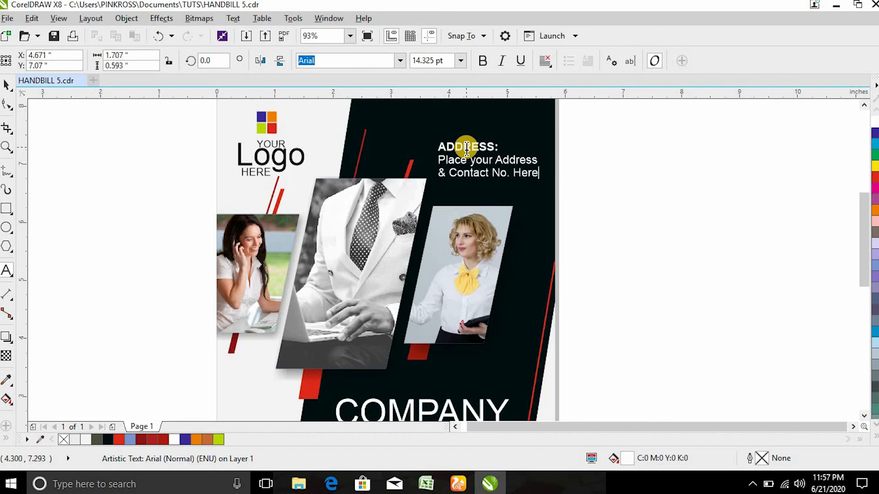
pyautogui.hotkey('ctrl', 'space')
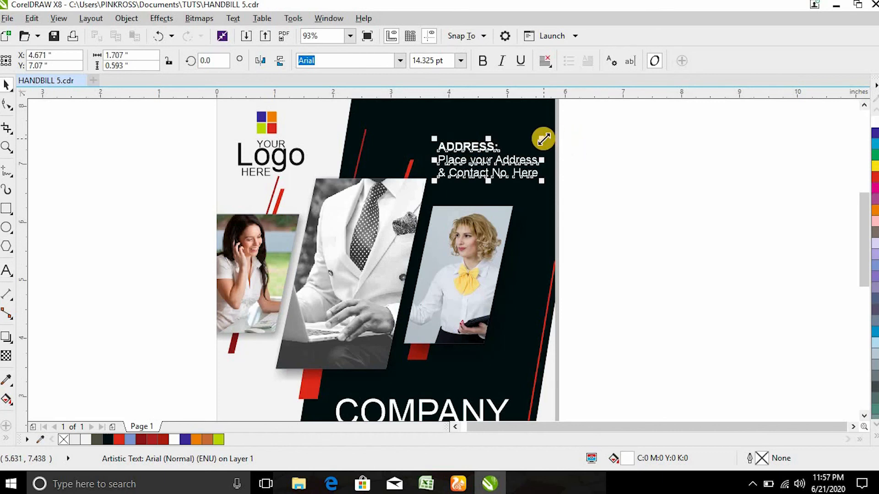
# - Colour the "ADDRESS:" heading yellow (C:0 M:20 Y:100 K:0)
pyautogui.doubleClick(497, 145)
pyautogui.moveTo(504, 145); pyautogui.dragTo(399, 152)
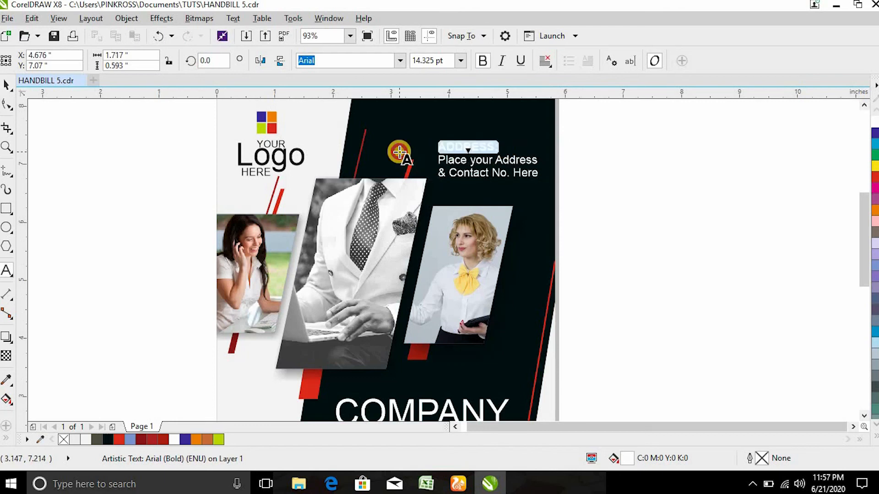
pyautogui.click(875, 436)
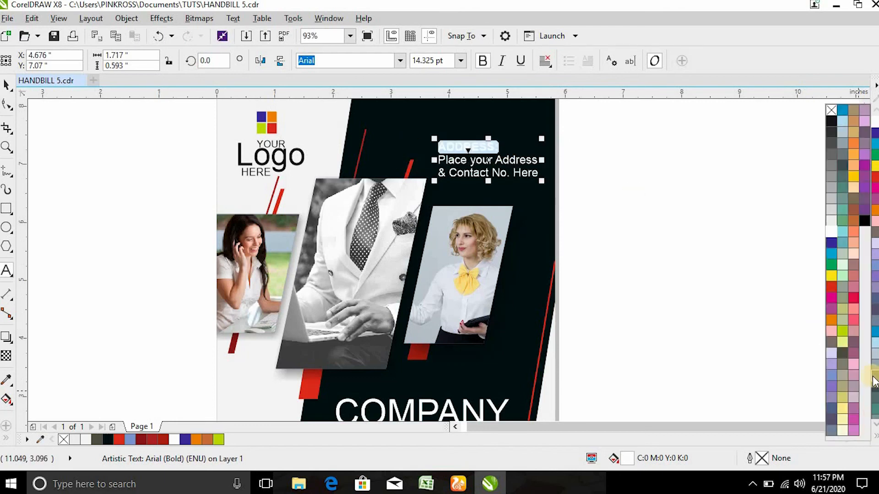
pyautogui.click(851, 177)
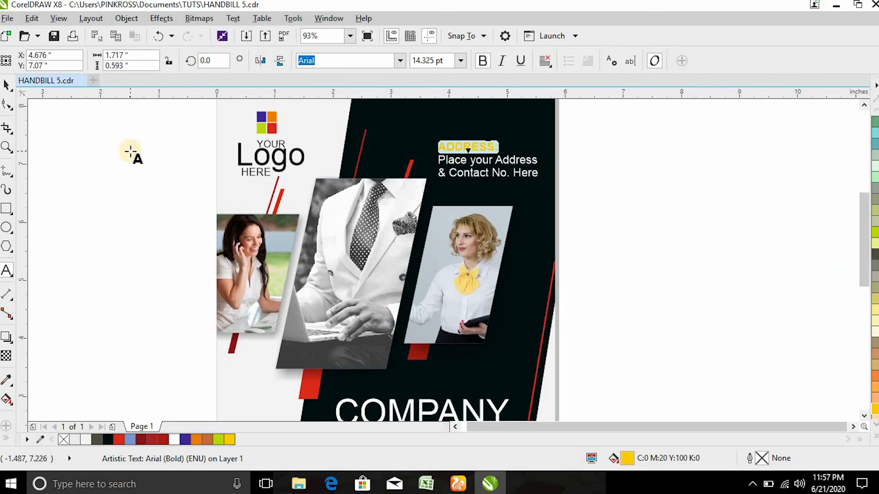
pyautogui.click(106, 151)
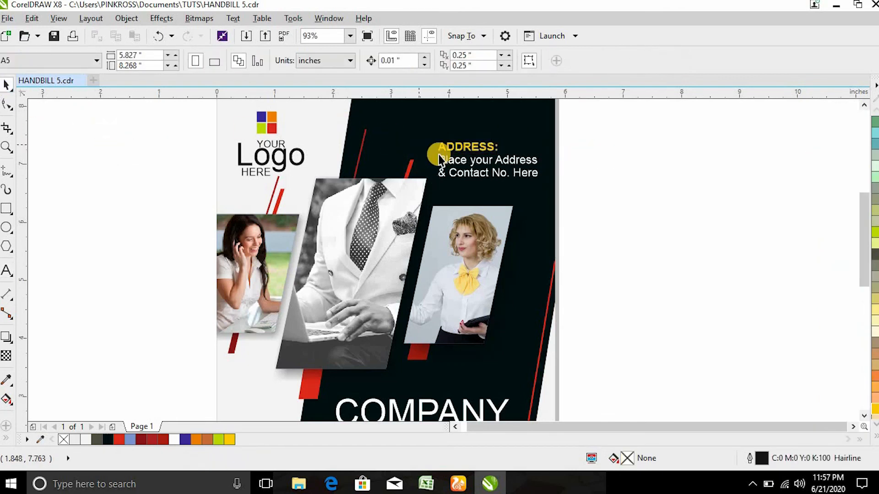
# - Scale the three-line address text block down slightly about its centre
pyautogui.click(458, 152)
pyautogui.moveTo(435, 181); pyautogui.dragTo(444, 186)
pyautogui.click(658, 194)
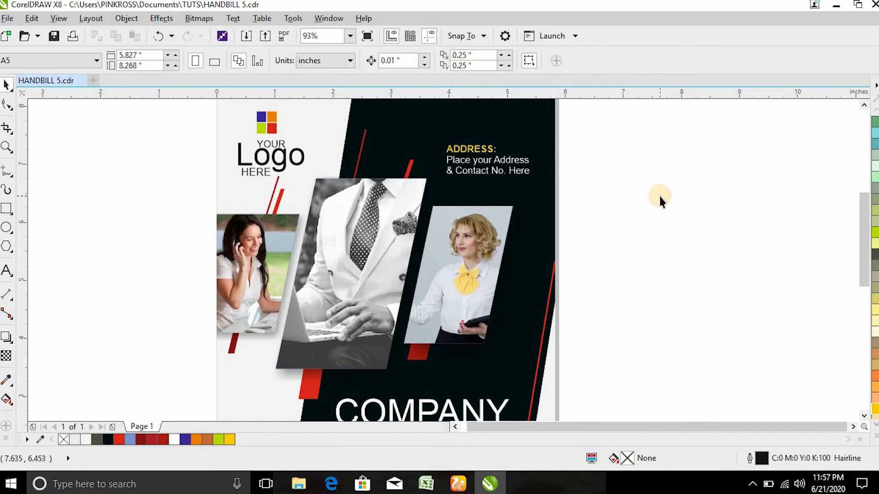
# - Copy "NAME" beside the Instagram icon, shrink the copy to about 9.1 pt and change its text to "IG Handle"
pyautogui.hotkey('shift', 'F4')
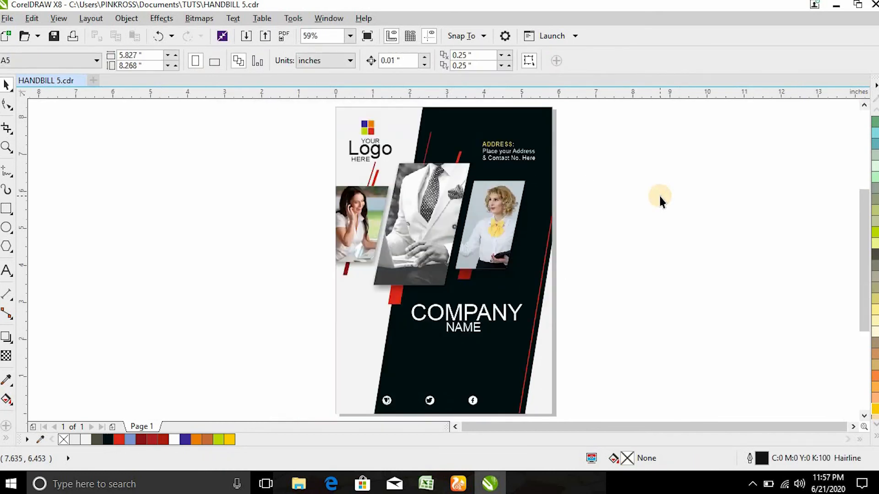
pyautogui.press('z')
pyautogui.moveTo(304, 295); pyautogui.dragTo(471, 363)
pyautogui.press('space')
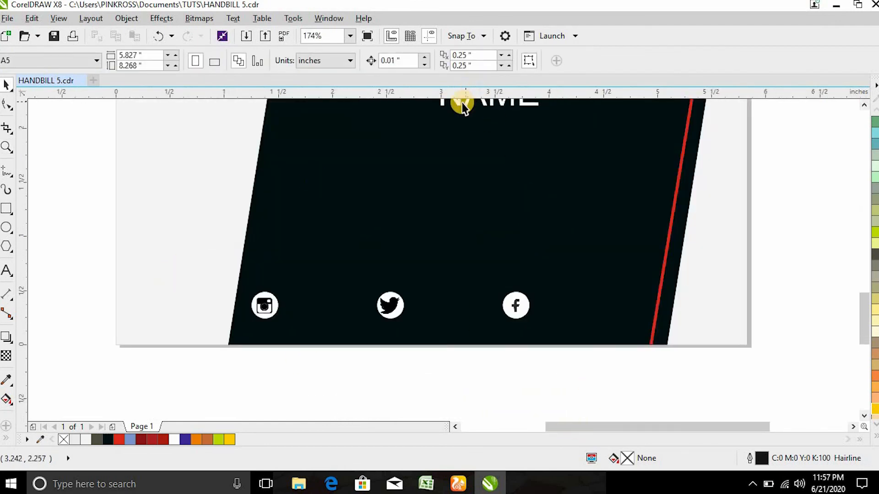
pyautogui.moveTo(460, 104); pyautogui.dragTo(312, 322)
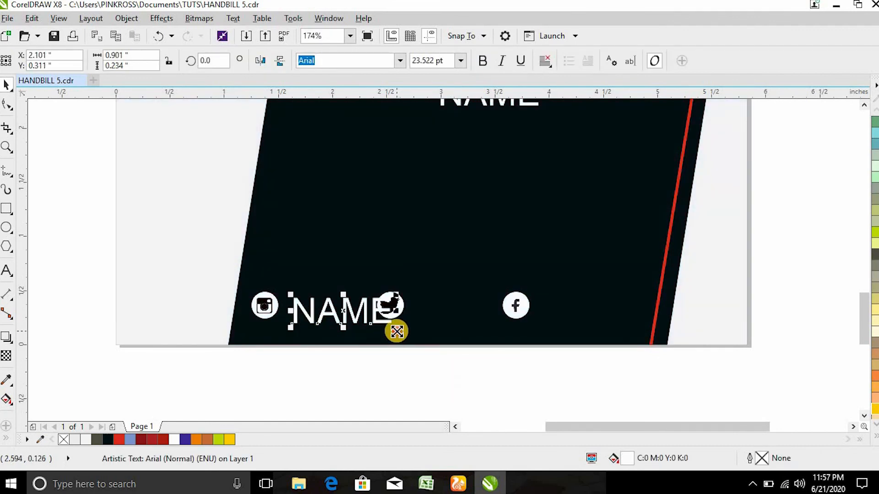
pyautogui.moveTo(397, 332); pyautogui.dragTo(315, 305)
pyautogui.doubleClick(315, 306)
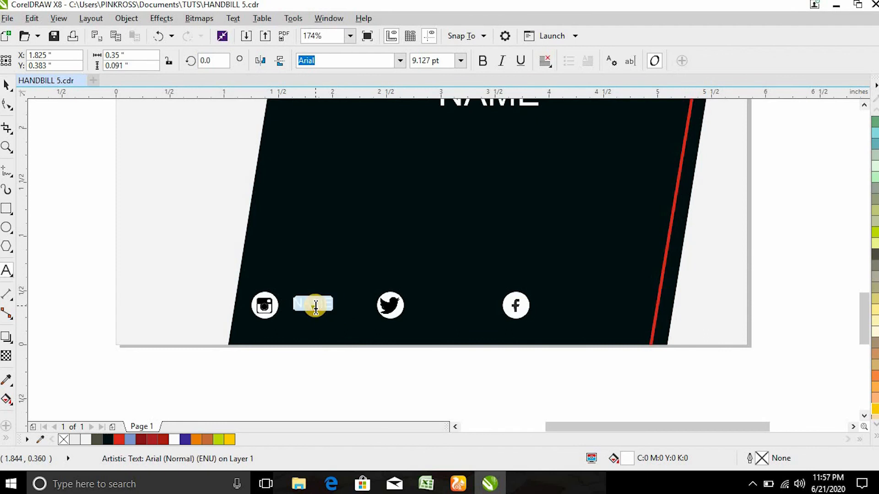
pyautogui.write('IG Handle')
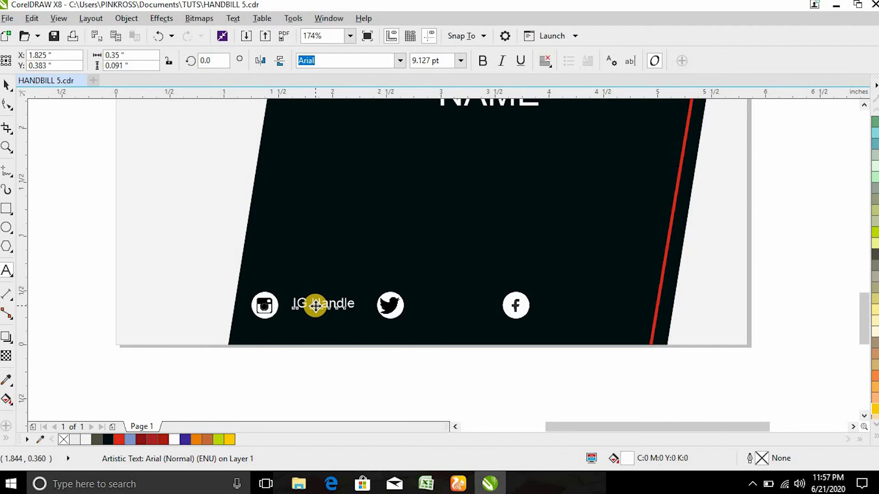
pyautogui.hotkey('ctrl', 'space')
# - Duplicate the "IG Handle" label beside the Twitter icon and change the copy to "Twitter Handle"
pyautogui.moveTo(315, 306); pyautogui.dragTo(441, 314)
pyautogui.rightClick(441, 314)
pyautogui.doubleClick(440, 308)
pyautogui.hotkey('ctrl', 'a')
pyautogui.write('T')
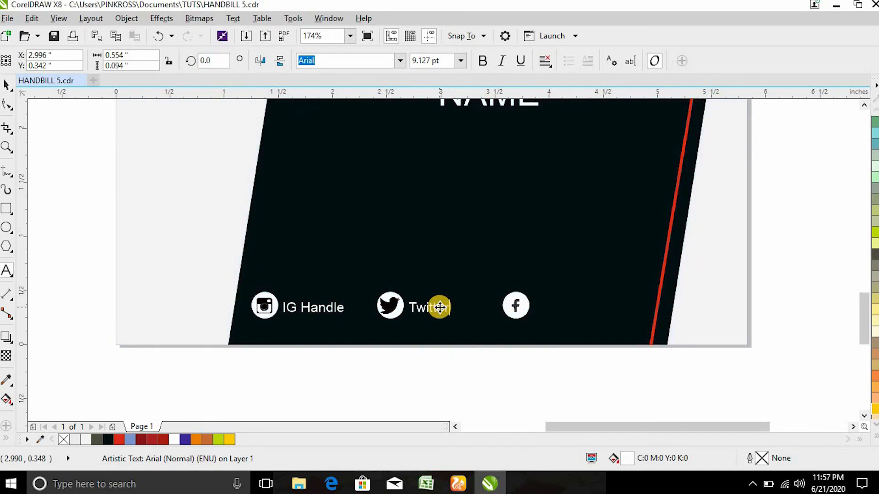
pyautogui.hotkey('ctrl', 'space')
# - Duplicate the "Twitter Handle" label beside the Facebook icon and change the copy to "Facebook Handle"
pyautogui.moveTo(441, 307); pyautogui.dragTo(576, 297)
pyautogui.rightClick(576, 297)
pyautogui.doubleClick(557, 311)
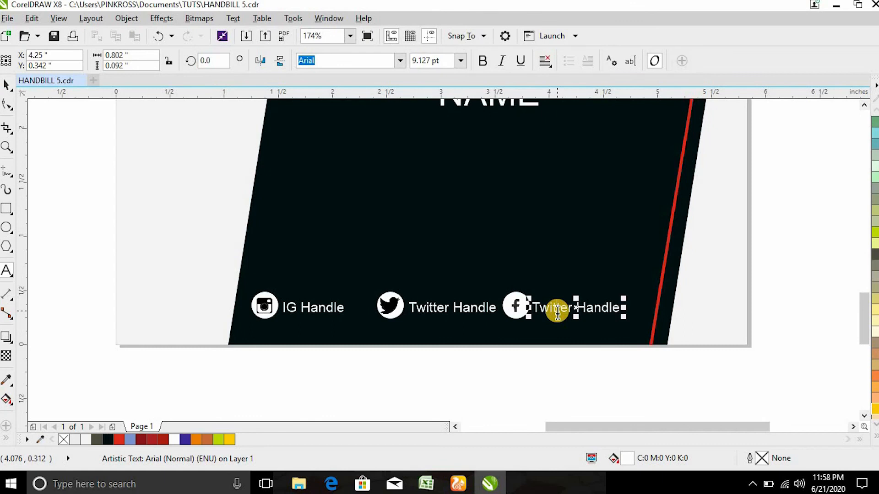
pyautogui.doubleClick(557, 311)
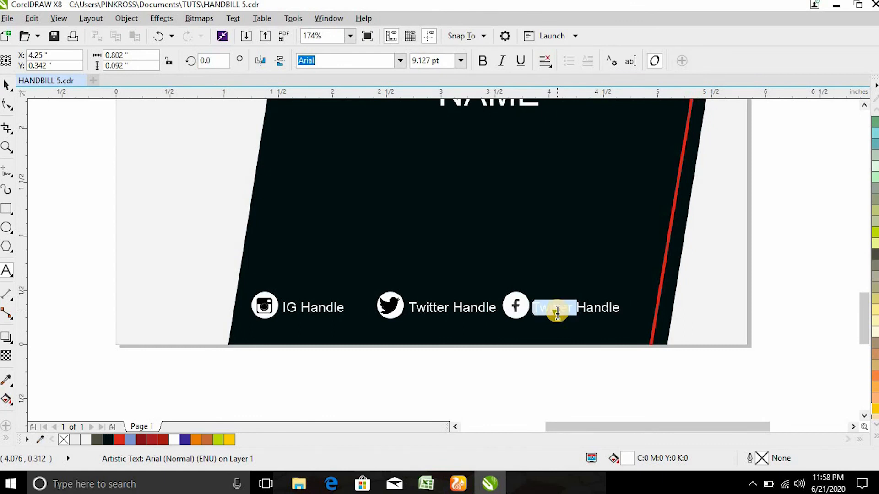
pyautogui.write('Facebo')
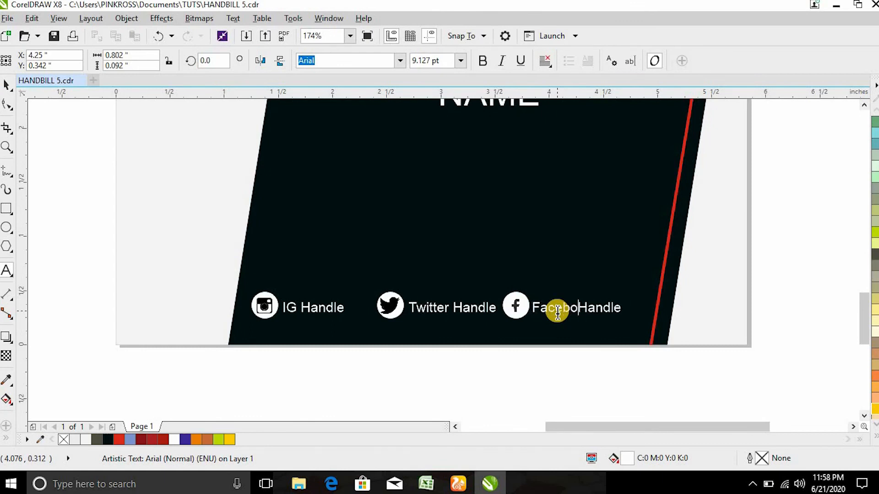
pyautogui.write('ok')
pyautogui.hotkey('ctrl', 'space')
pyautogui.click(588, 381)
pyautogui.press('F5')
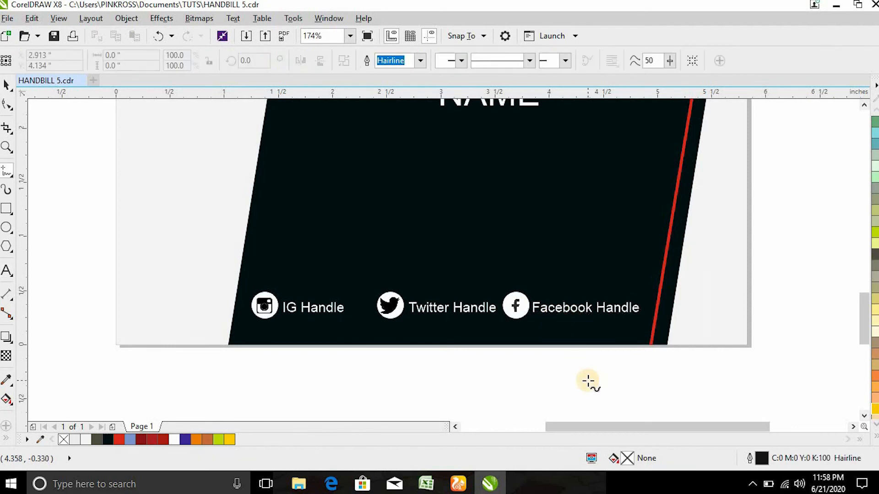
pyautogui.press('space')
pyautogui.hotkey('shift', 'F4')
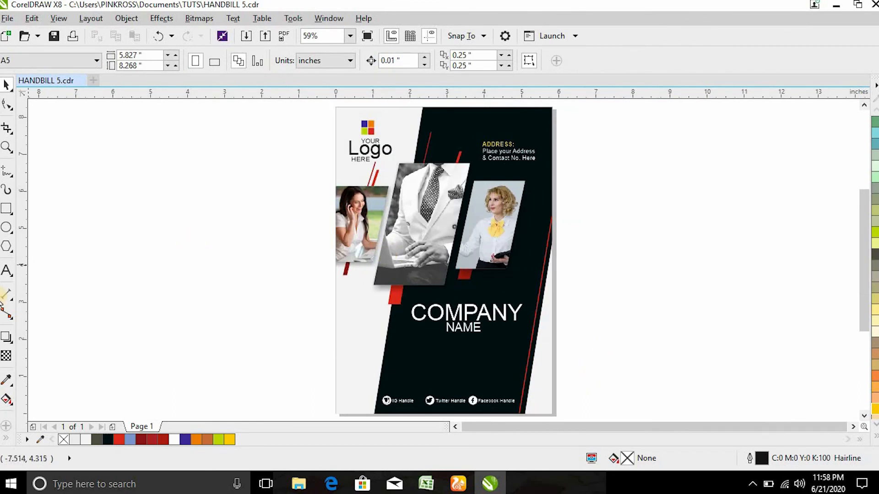
# - Draw a paragraph text frame about 3.5 by 1.07 inches below "NAME" and set its text colour to white
pyautogui.click(8, 271)
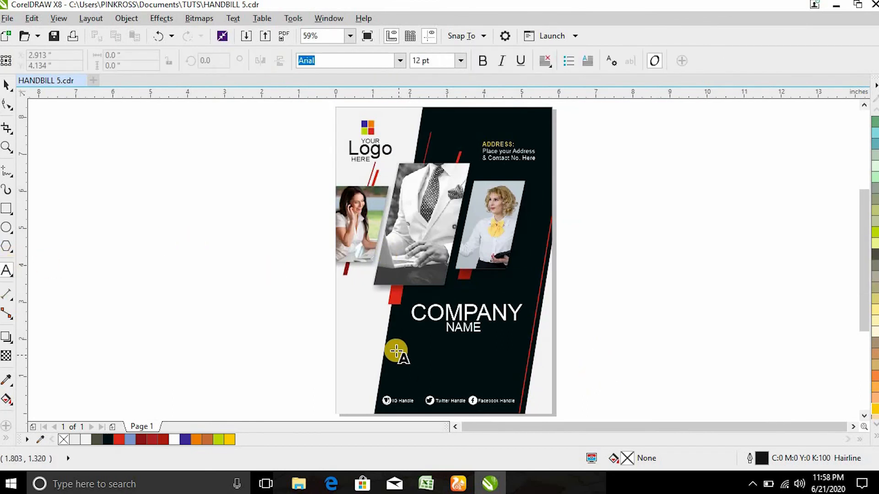
pyautogui.moveTo(393, 371); pyautogui.dragTo(524, 340)
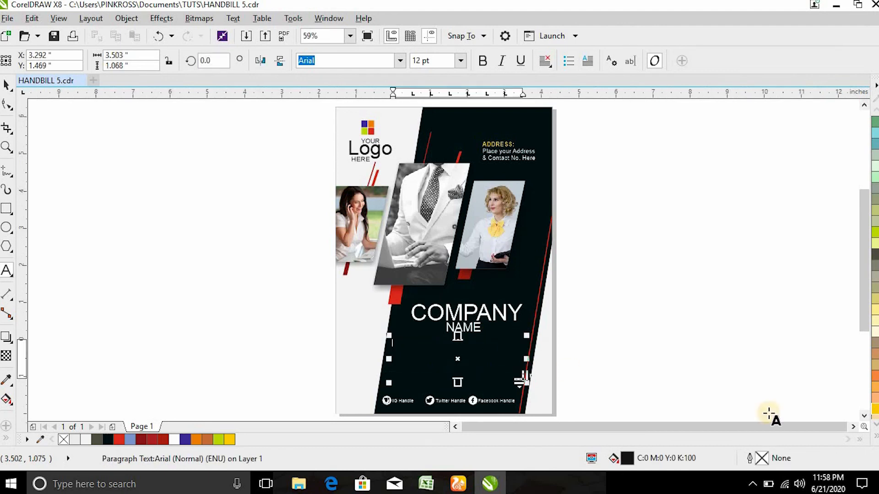
pyautogui.click(875, 438)
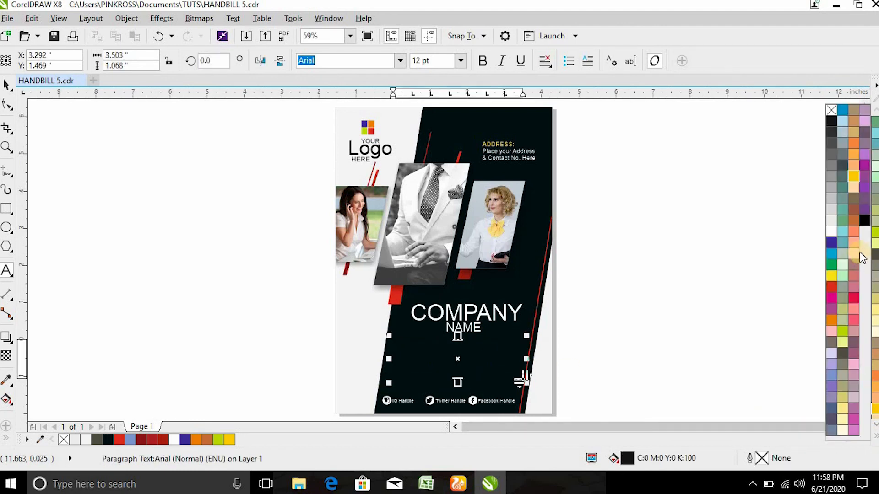
pyautogui.click(832, 232)
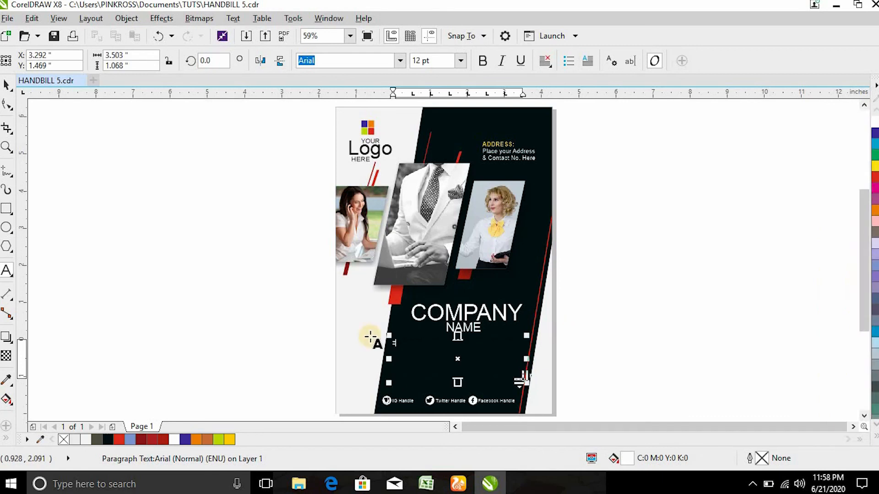
# - Fill the paragraph frame with "Add all necessary details about your company over here. Feel free to make any adjustments you want." and centre it
pyautogui.click(7, 147)
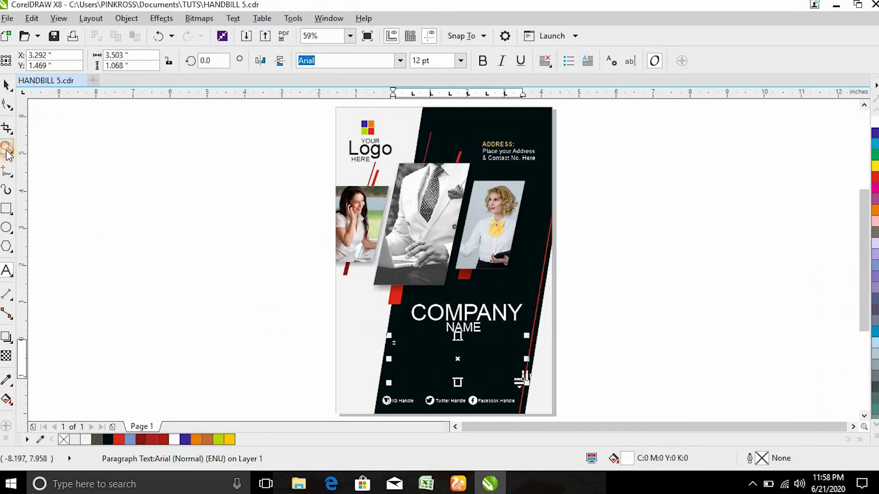
pyautogui.moveTo(338, 278); pyautogui.dragTo(597, 428)
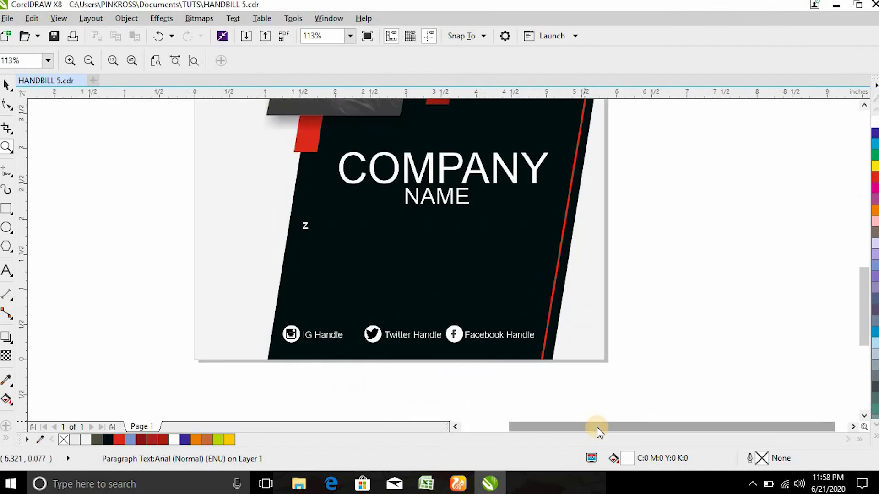
pyautogui.press('space')
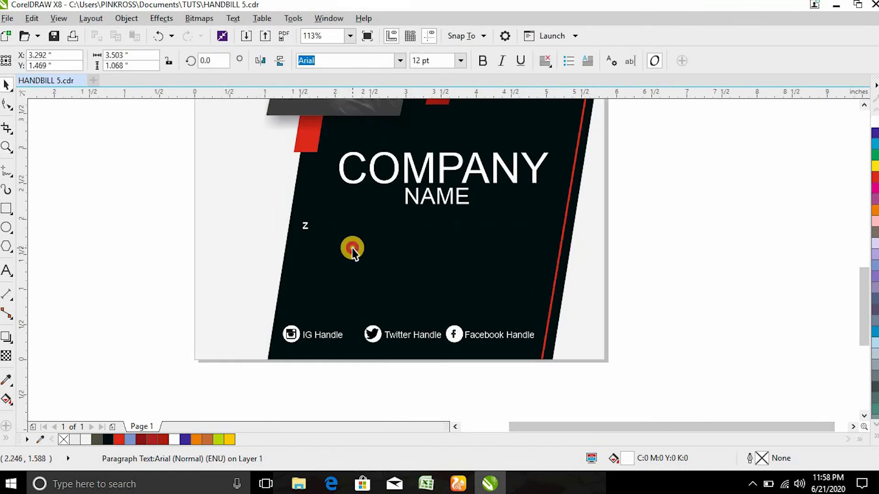
pyautogui.doubleClick(353, 248)
pyautogui.hotkey('ctrl', 'a')
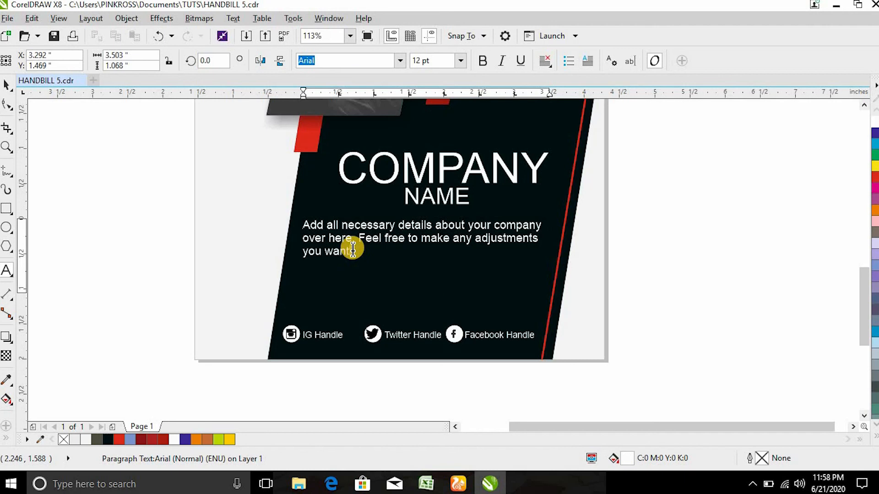
pyautogui.hotkey('ctrl', 'a')
pyautogui.hotkey('ctrl', 'e')
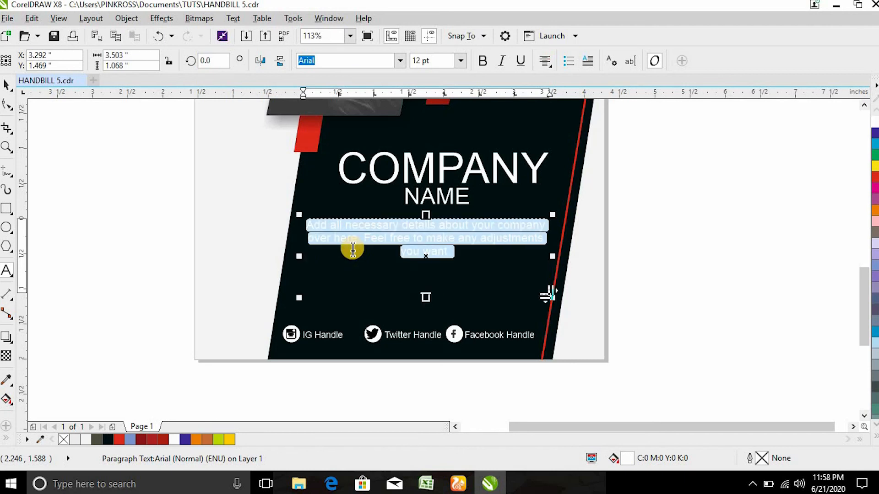
# - Paste a copy of the two company-details sentences at the end of the centred paragraph
pyautogui.click(489, 262)
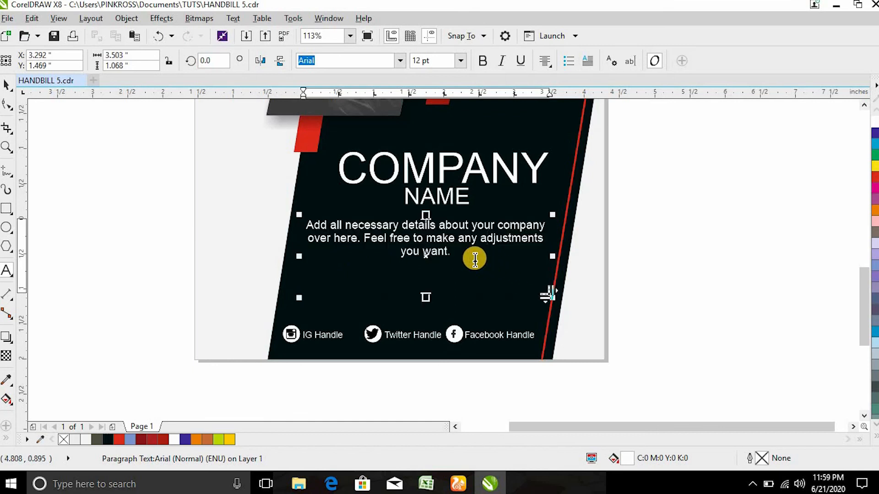
pyautogui.click(470, 254)
pyautogui.hotkey('ctrl', 'v')
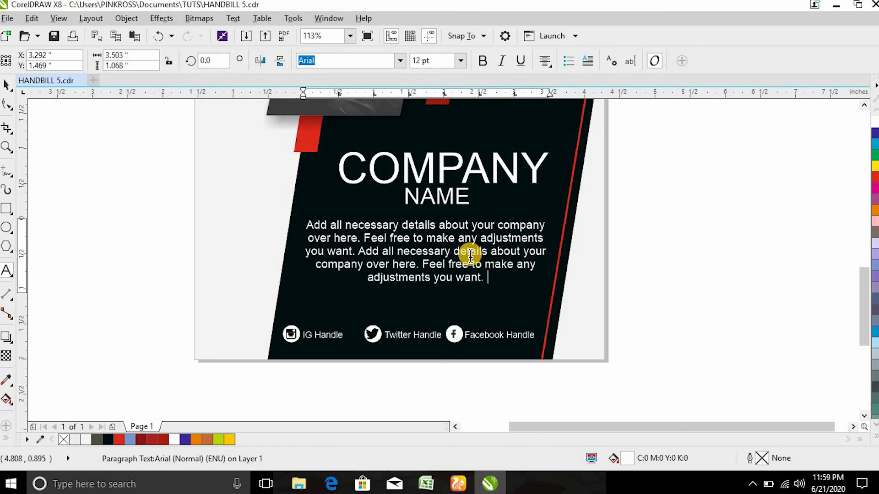
pyautogui.press('Escape')
pyautogui.hotkey('shift', 'F4')
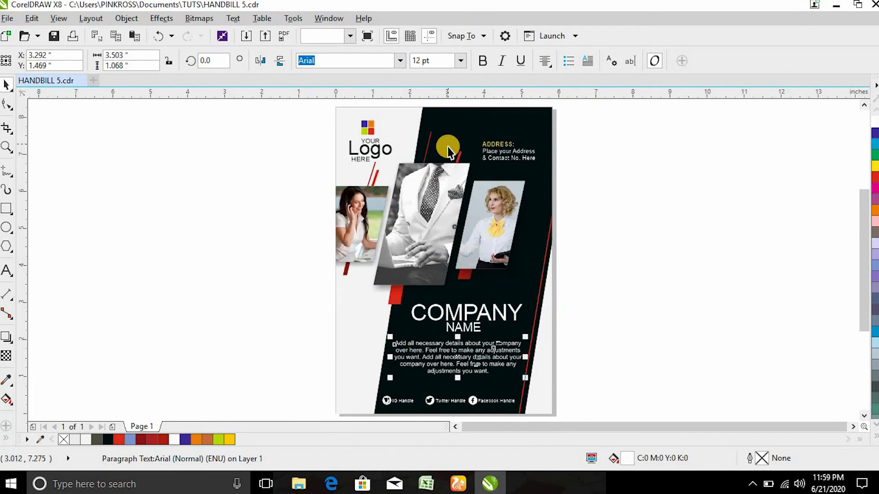
# - Convert the company-details paragraph to curves and scale it down to about 92.8% about its centre
pyautogui.hotkey('ctrl', 'q')
pyautogui.moveTo(498, 360)
pyautogui.mouseDown()
pyautogui.moveTo(520, 387)
pyautogui.moveTo(500, 351)
pyautogui.mouseUp()
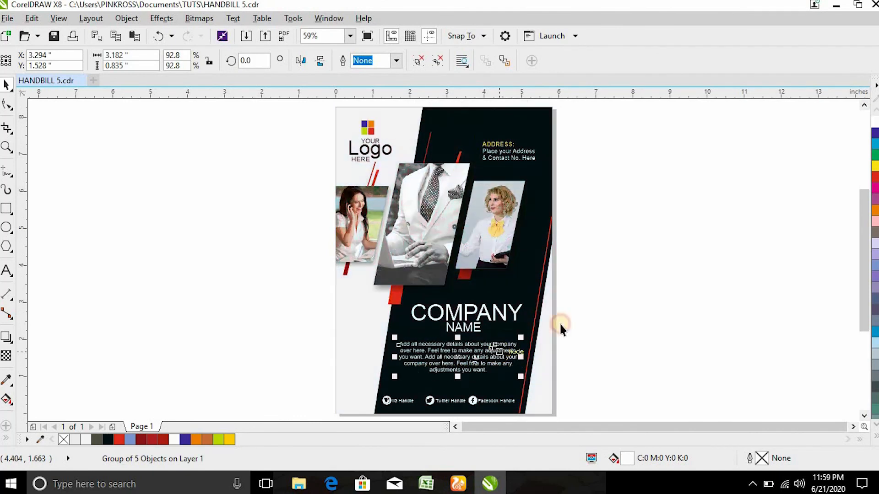
pyautogui.click(646, 295)
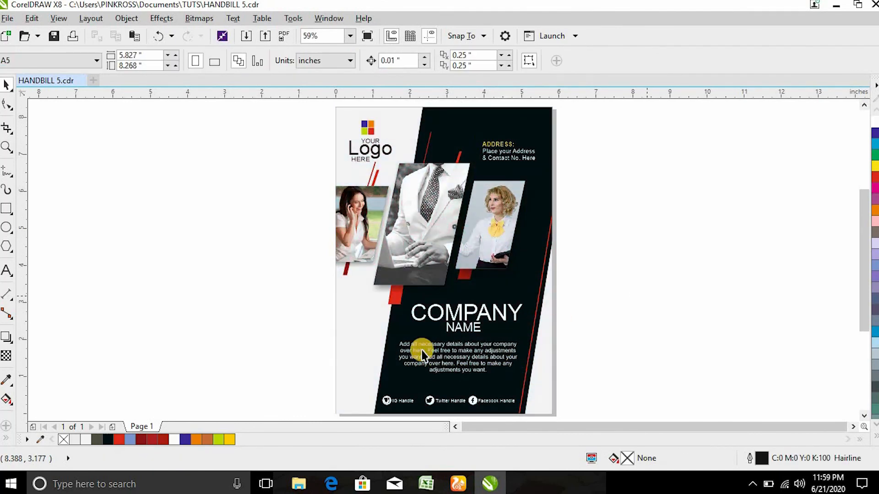
# - Add artistic text beside the flyer reading "THANK YOU / FOR / WATCHING / REMEMBER TO / SUBSCRIBE" on five lines
pyautogui.click(6, 271)
pyautogui.click(179, 202)
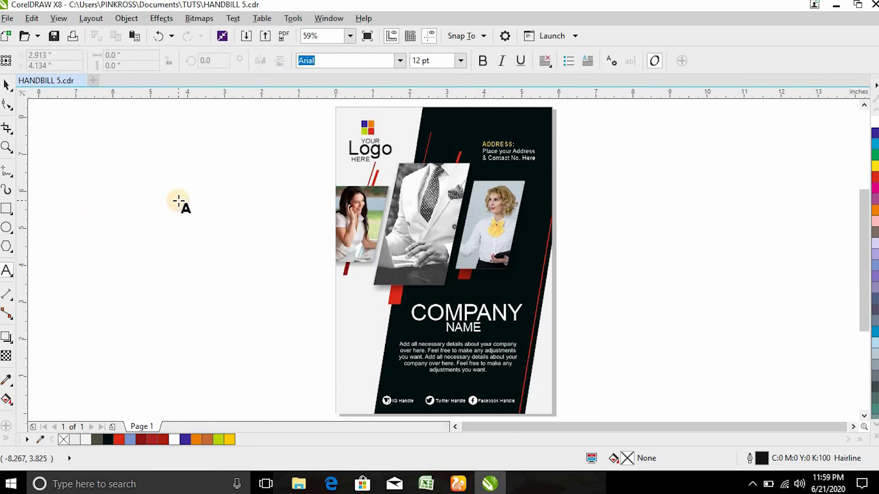
pyautogui.write('THANK YOU')
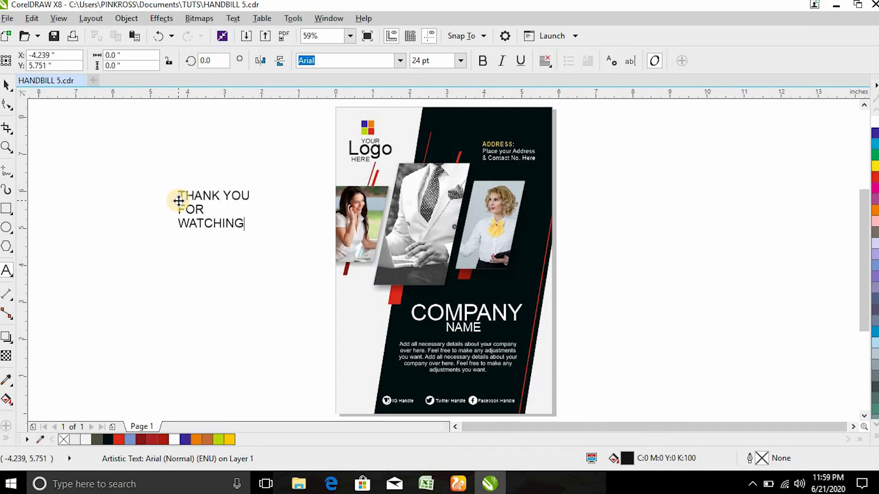
pyautogui.write('MEME')
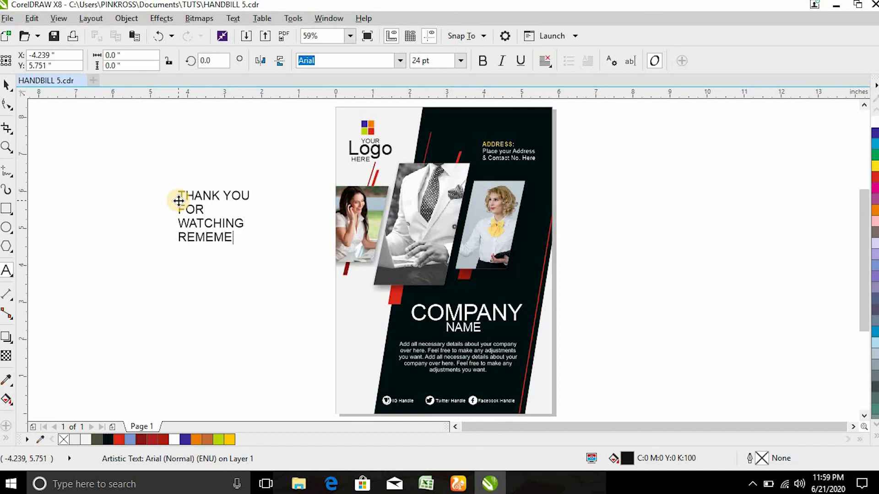
pyautogui.press('BackSpace')
pyautogui.write('BER TO')
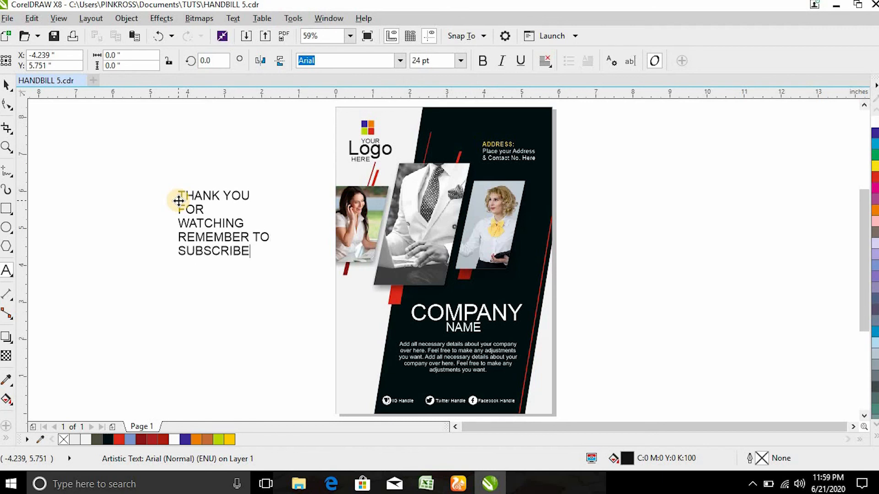
# - Centre-align the five-line thank-you text and enlarge it to about 55.9 pt
pyautogui.hotkey('ctrl', 'a')
pyautogui.hotkey('ctrl', 'e')
pyautogui.hotkey('ctrl', 'space')
pyautogui.moveTo(173, 259); pyautogui.dragTo(54, 366)
# - Make the word "SUBSCRIBE" in the thank-you text bold and colour it red (C:0 M:100 Y:100 K:0)
pyautogui.doubleClick(88, 332)
pyautogui.moveTo(86, 329); pyautogui.dragTo(281, 357)
pyautogui.hotkey('ctrl', 'b')
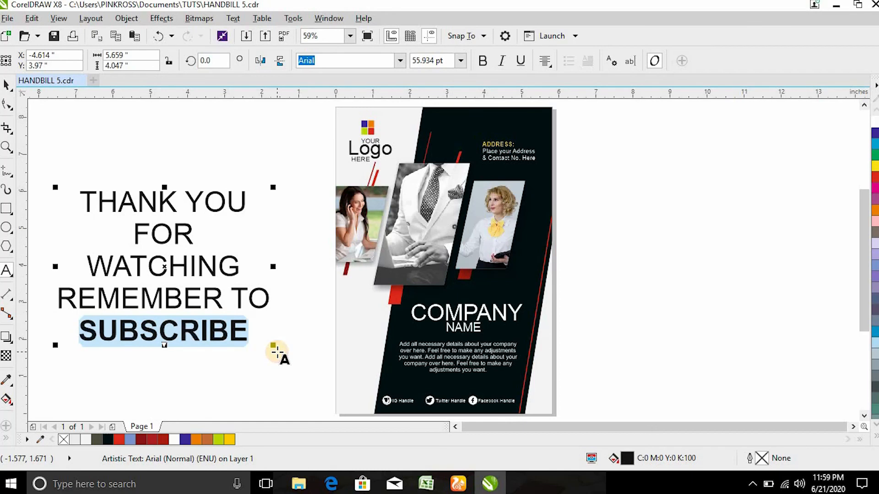
pyautogui.click(874, 176)
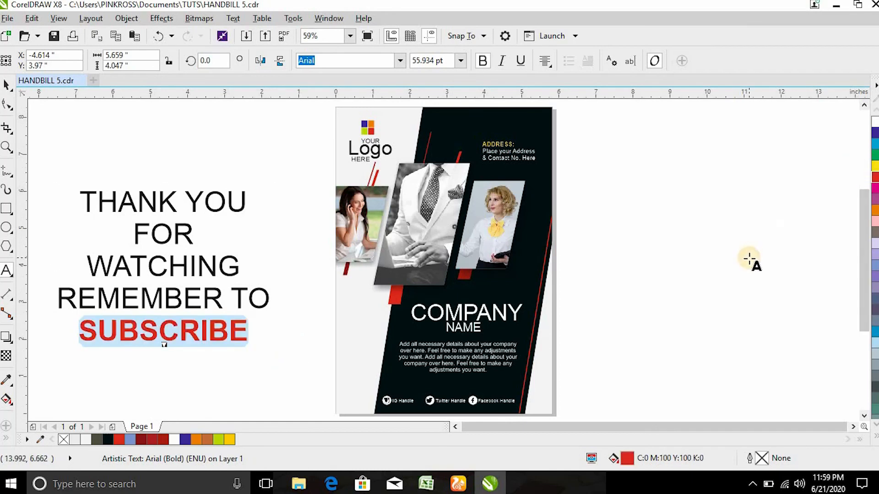